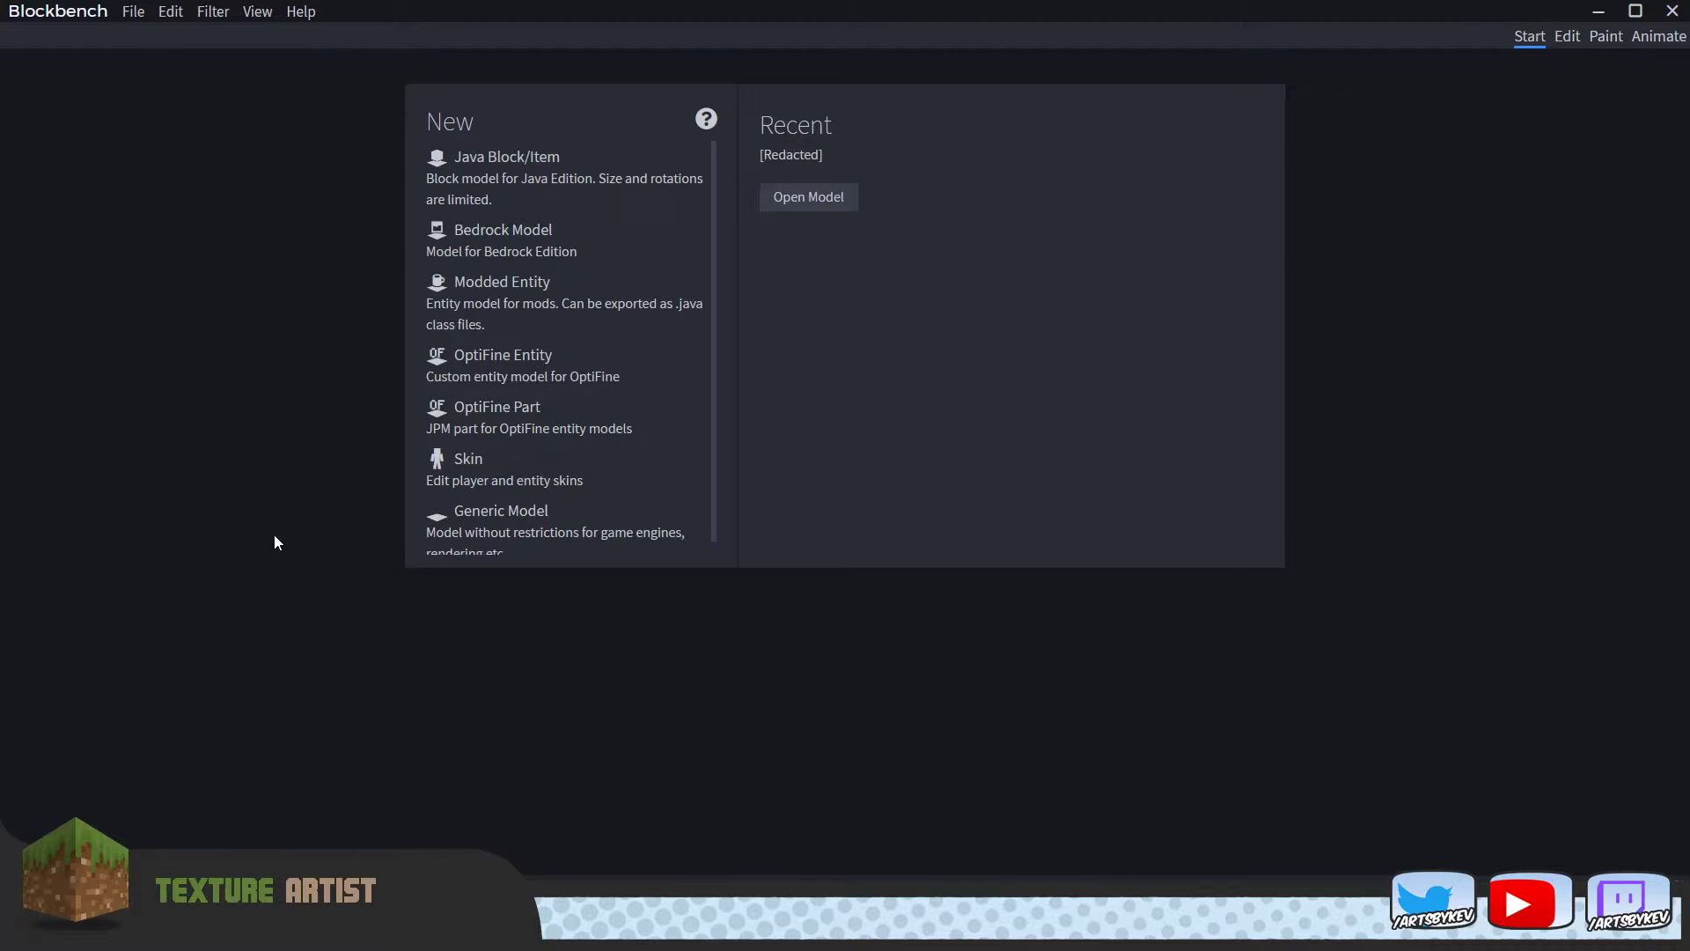
Create a new Bedrock model with file name and model identifier both set to snow_man.
click(511, 256)
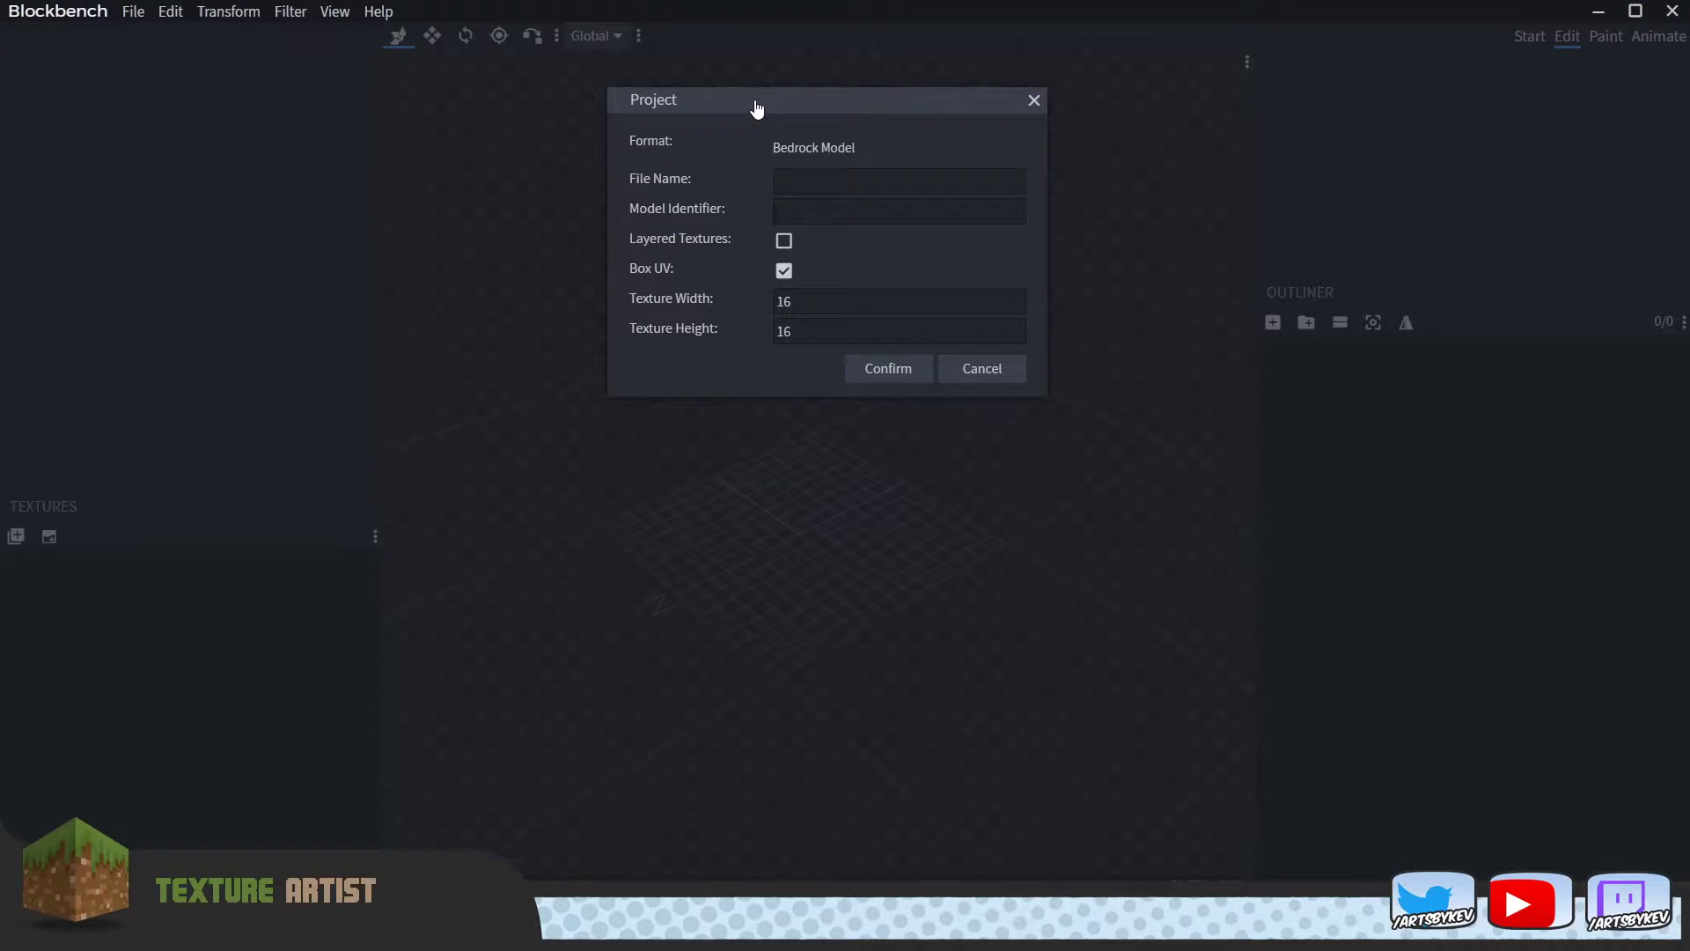
drag(750, 101, 753, 192)
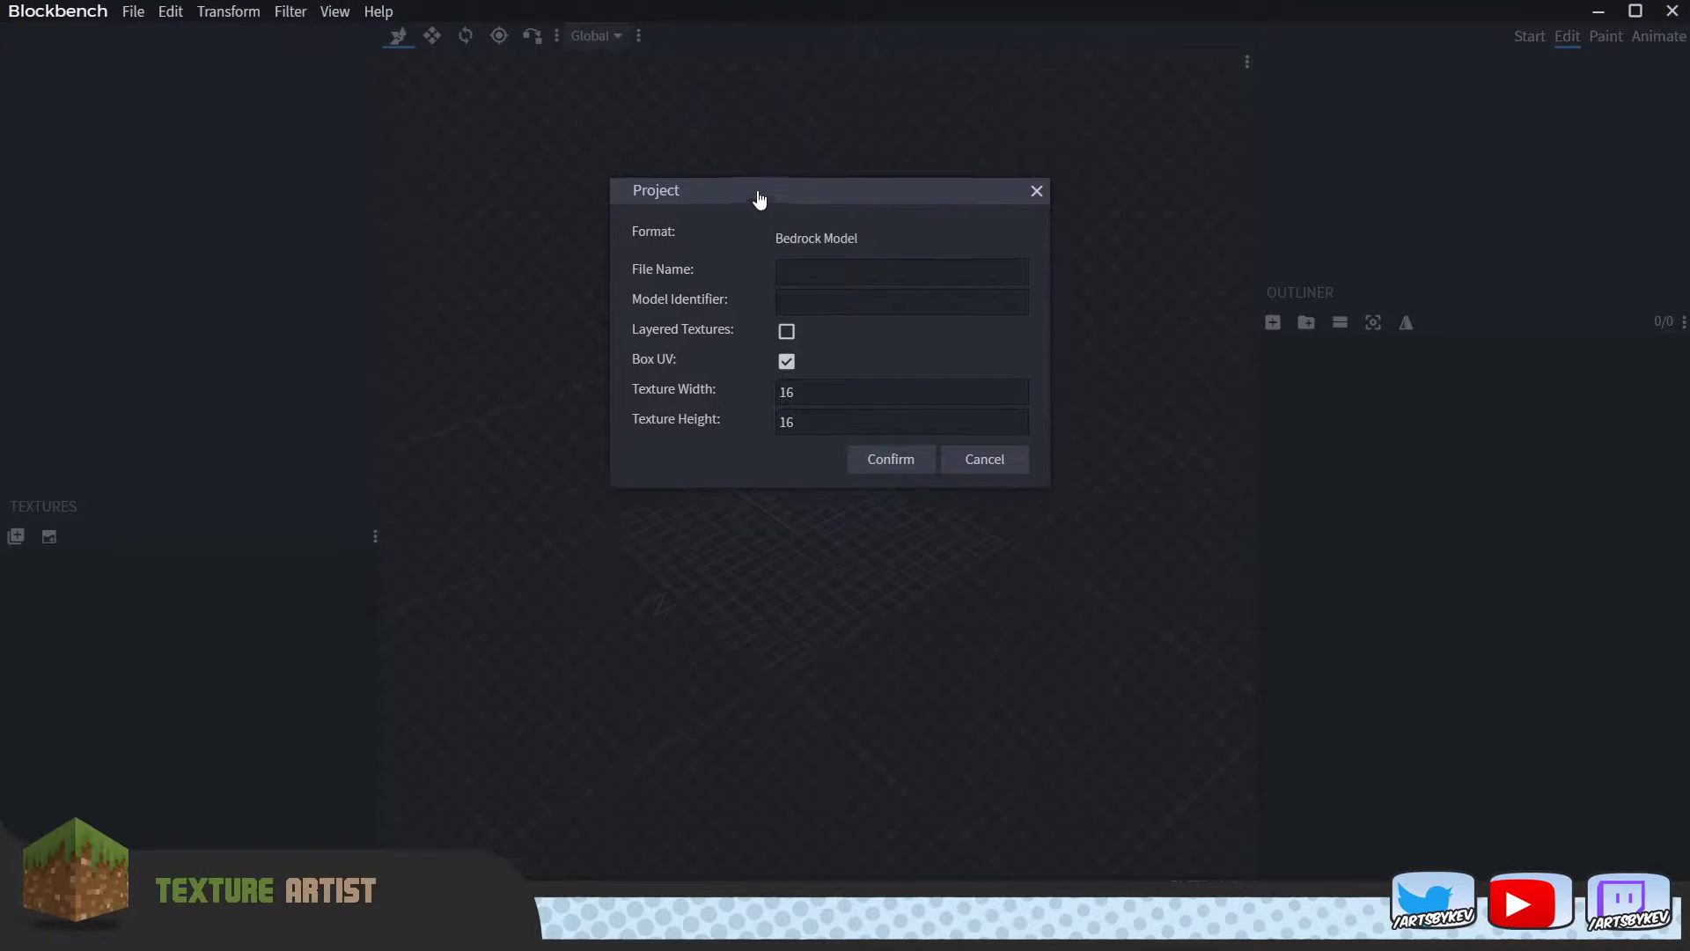
click(808, 268)
text(snow_man)
key(Tab)
text(sno)
key(BackSpace)
key(BackSpace)
text(now_man)
click(875, 463)
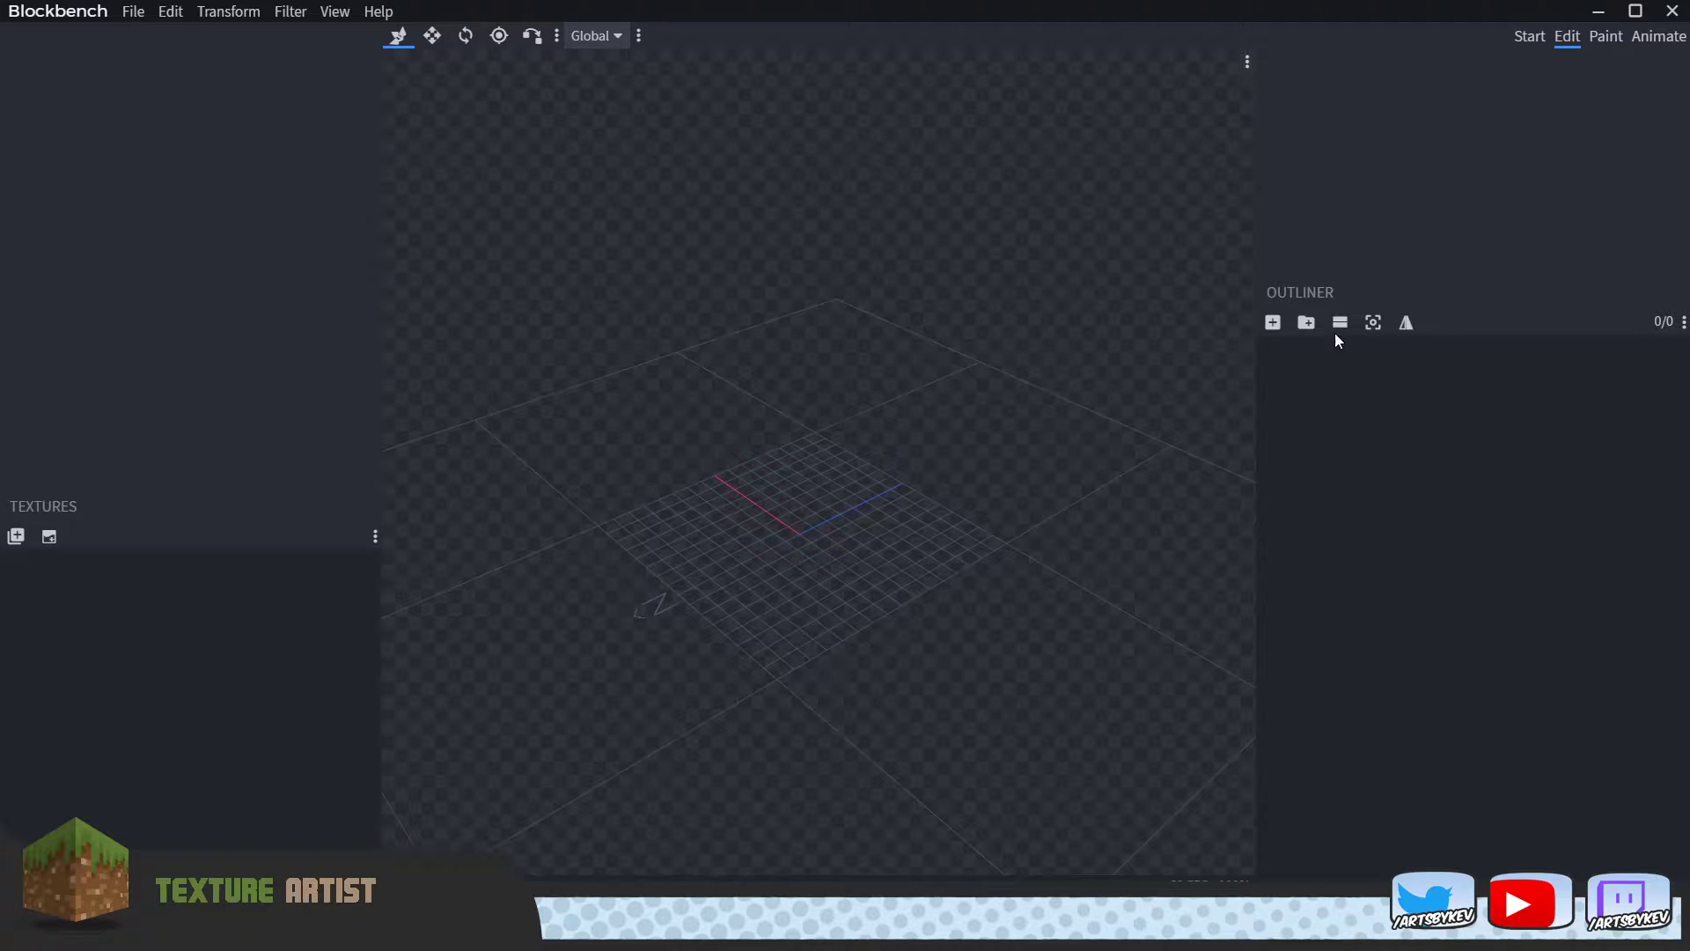
Add a 1×1×1 cube at the origin and switch between the Move and Resize tools.
click(1274, 323)
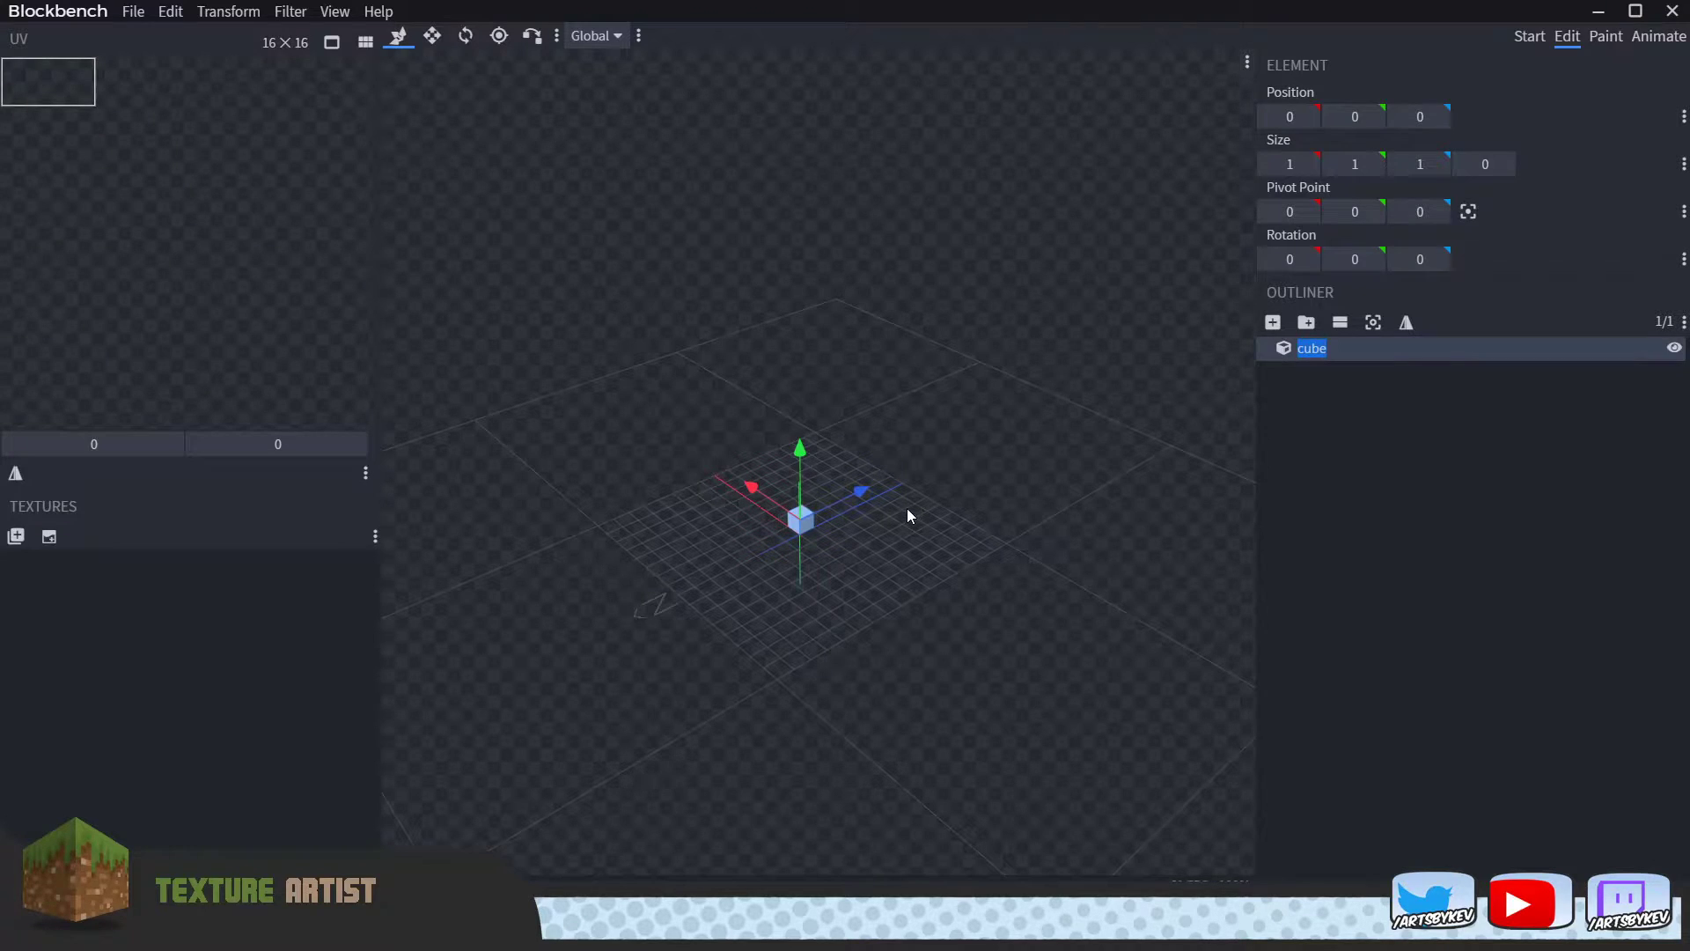
drag(907, 509, 944, 504)
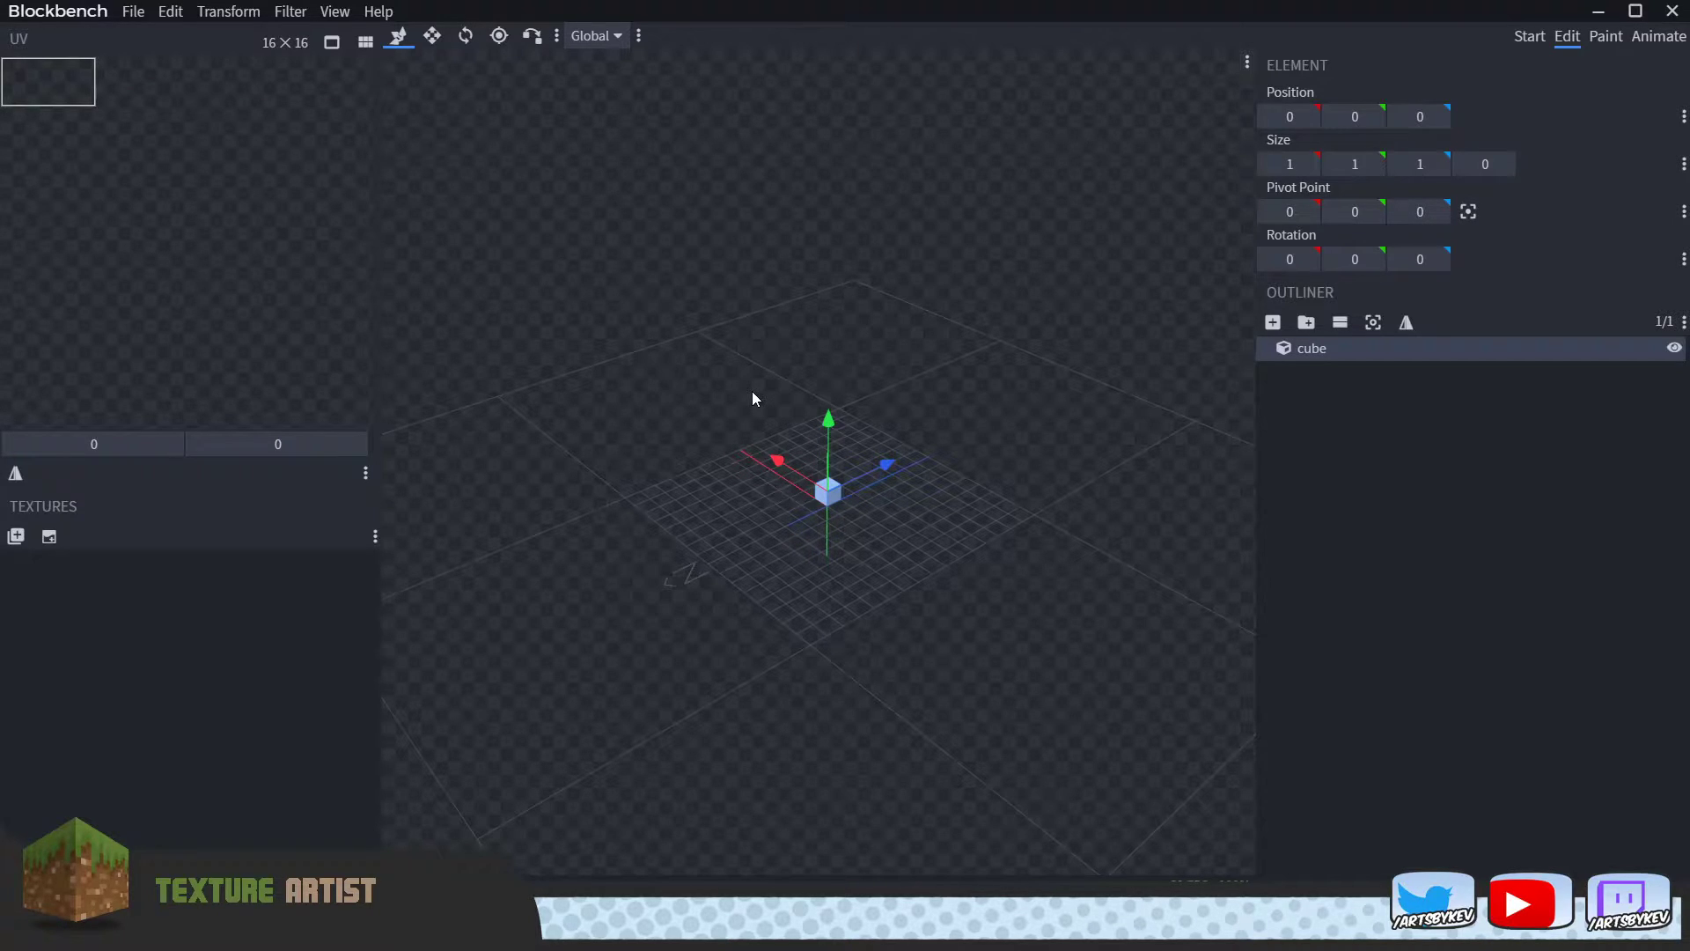
click(432, 44)
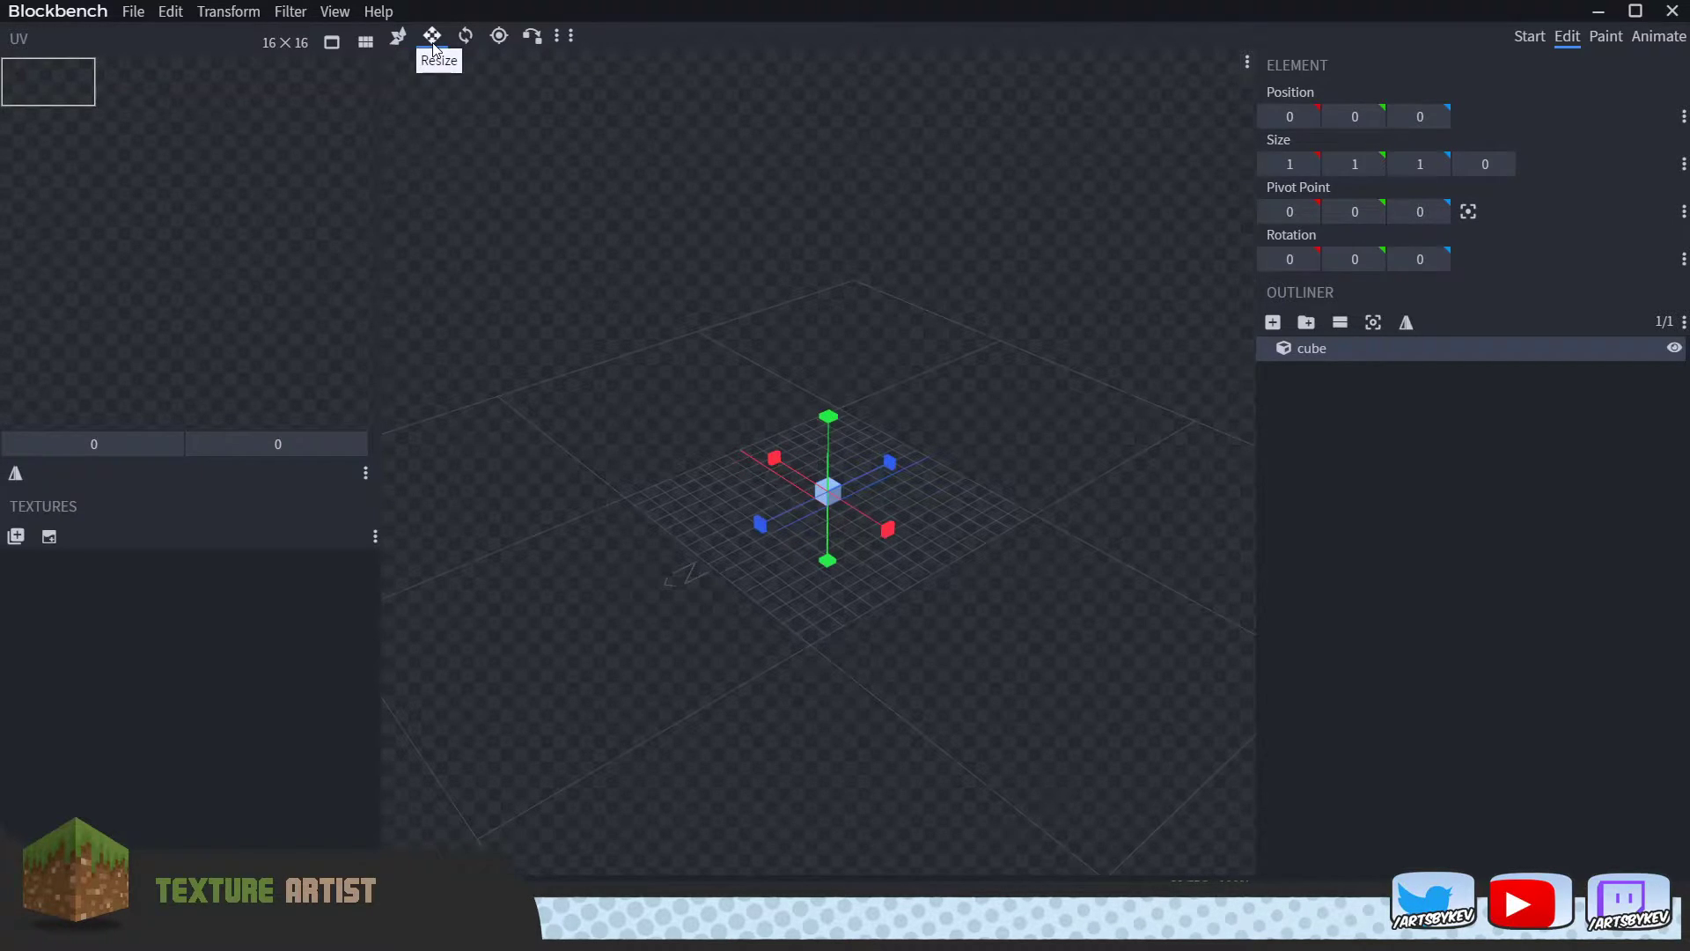
key(v)
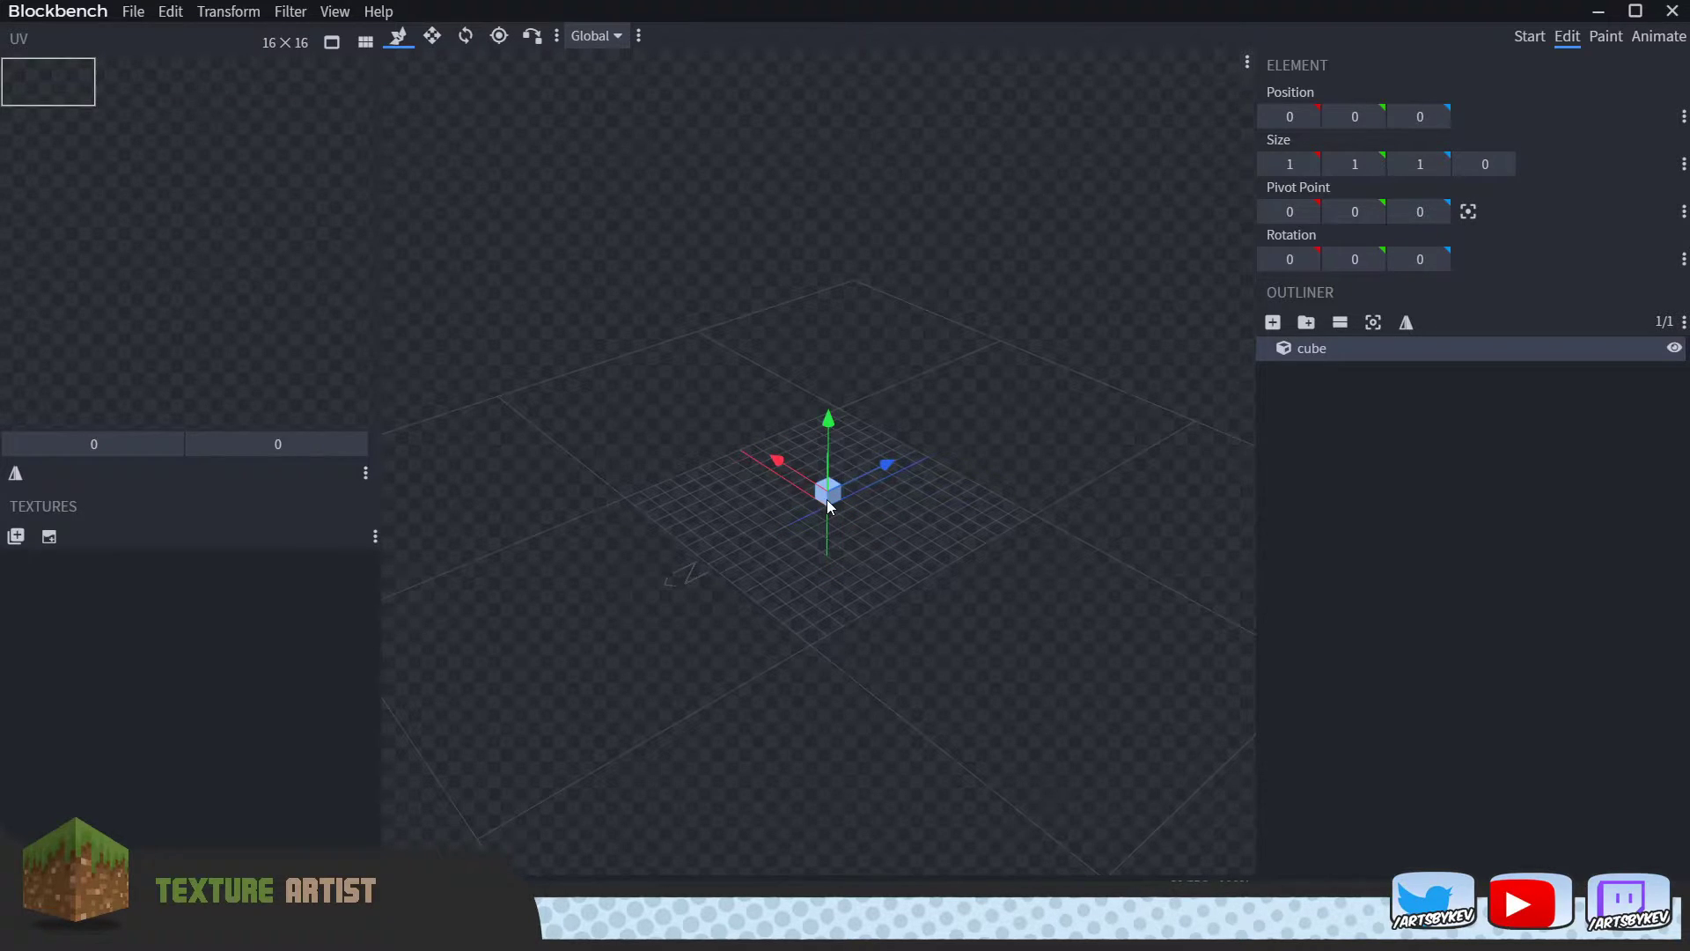
click(432, 35)
click(398, 35)
Try out the Resize, Rotate and Pivot tools, ending back on the Move tool.
key(s)
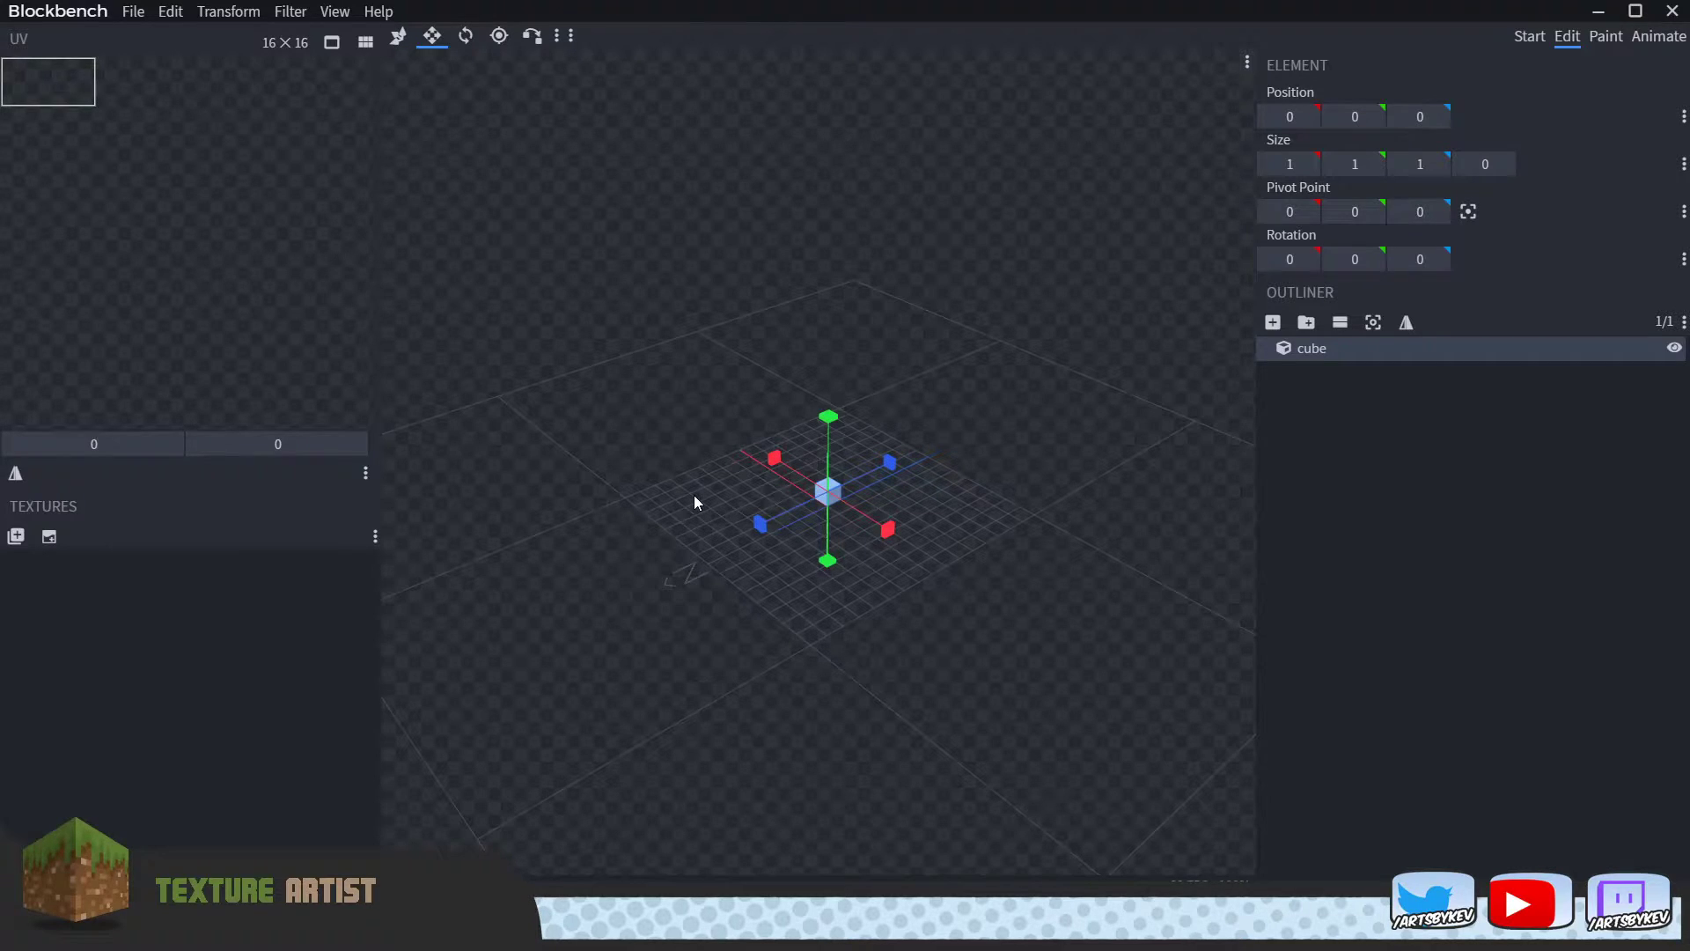
click(466, 35)
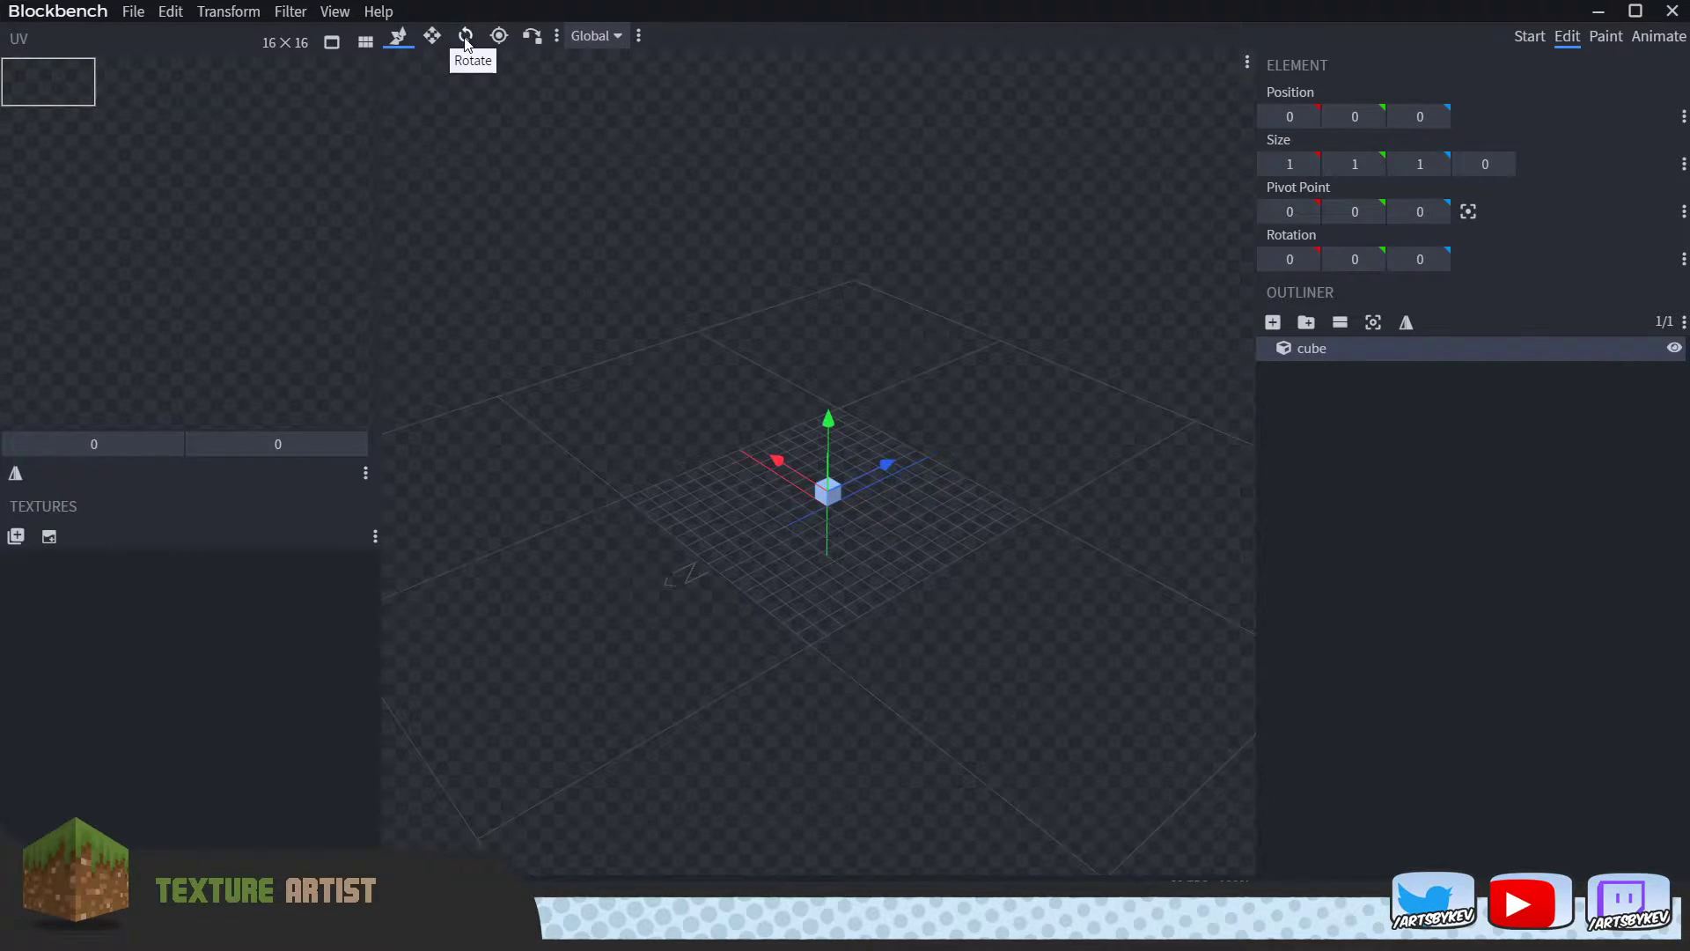
key(p)
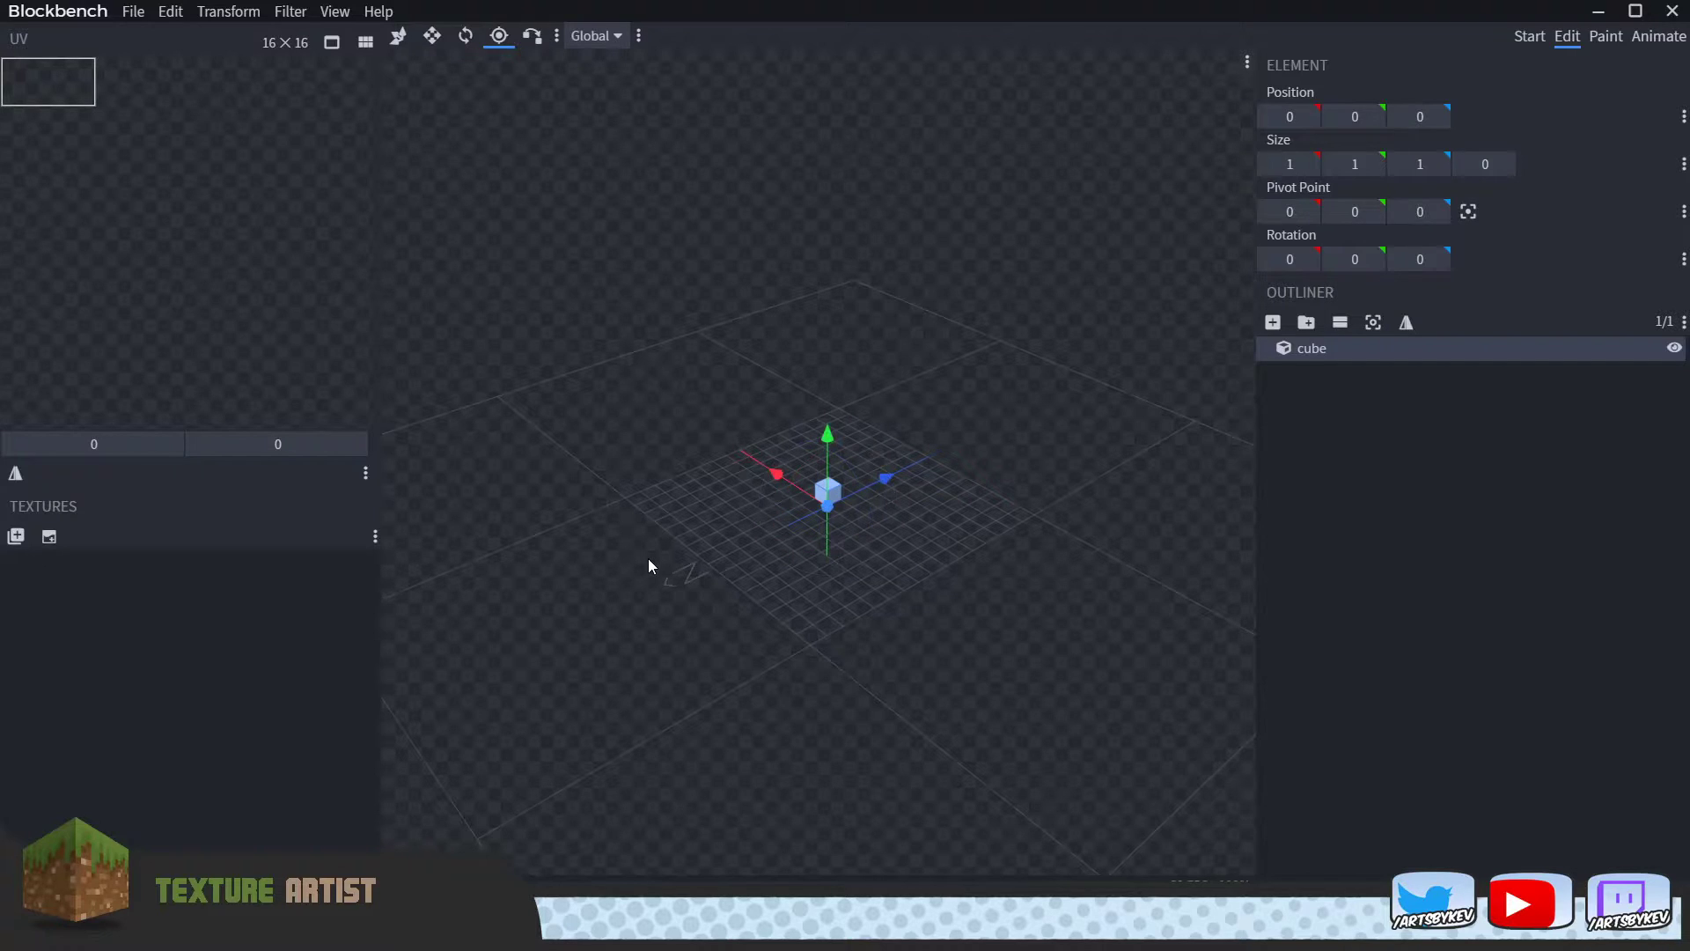
key(r)
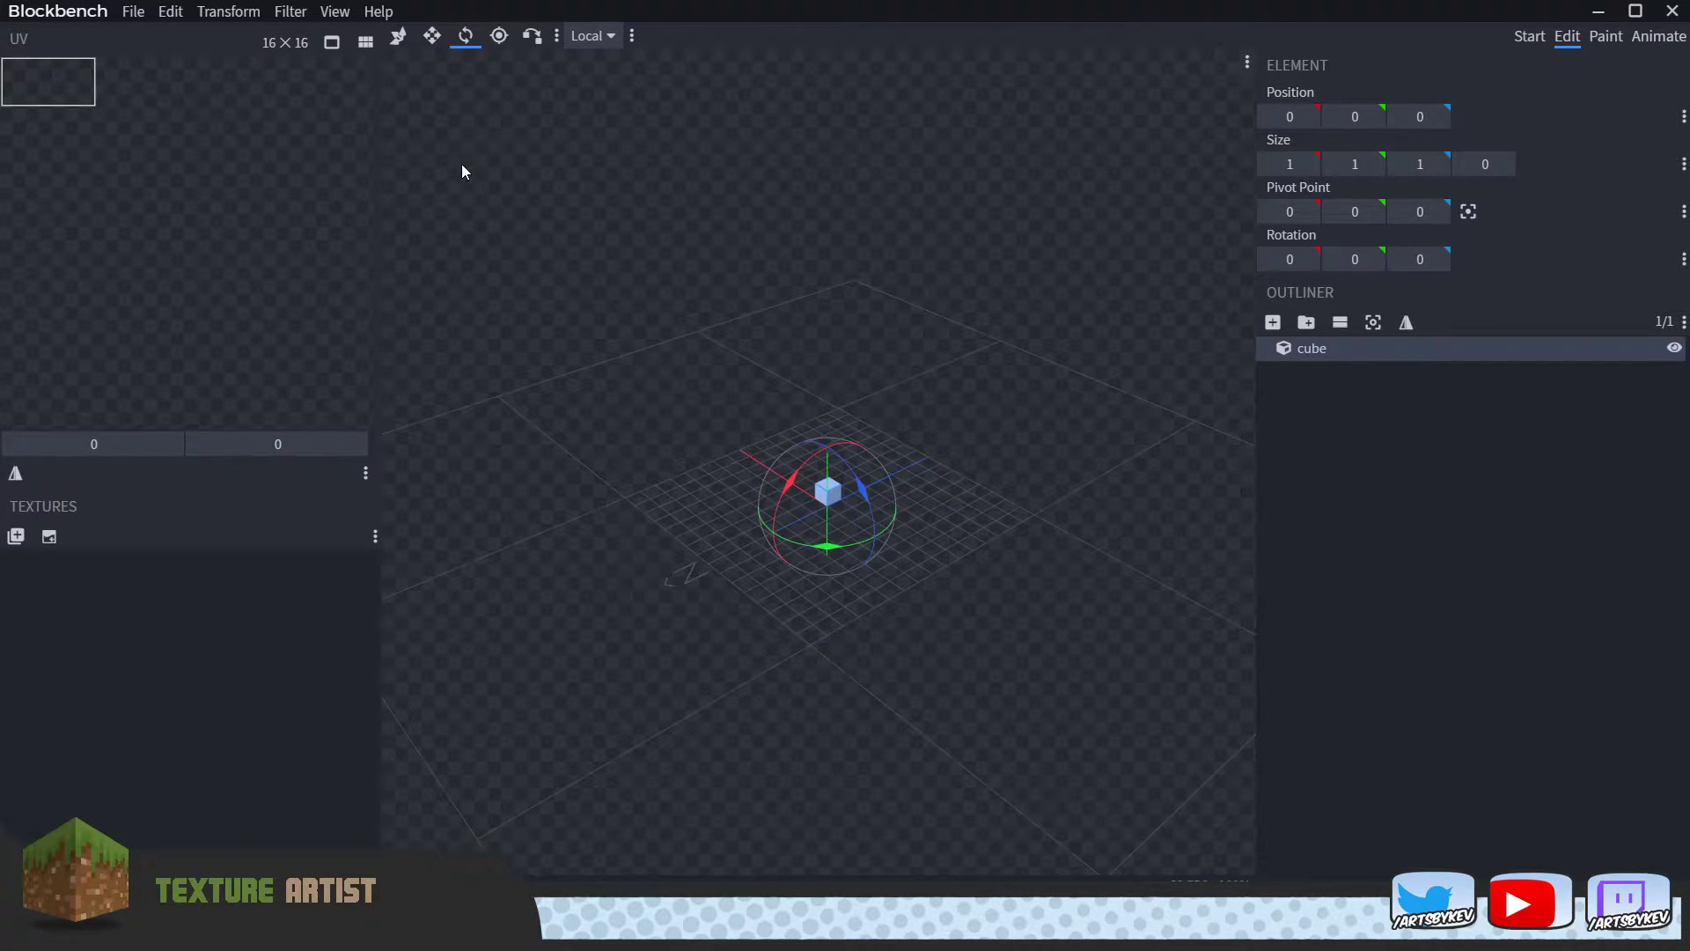
key(p)
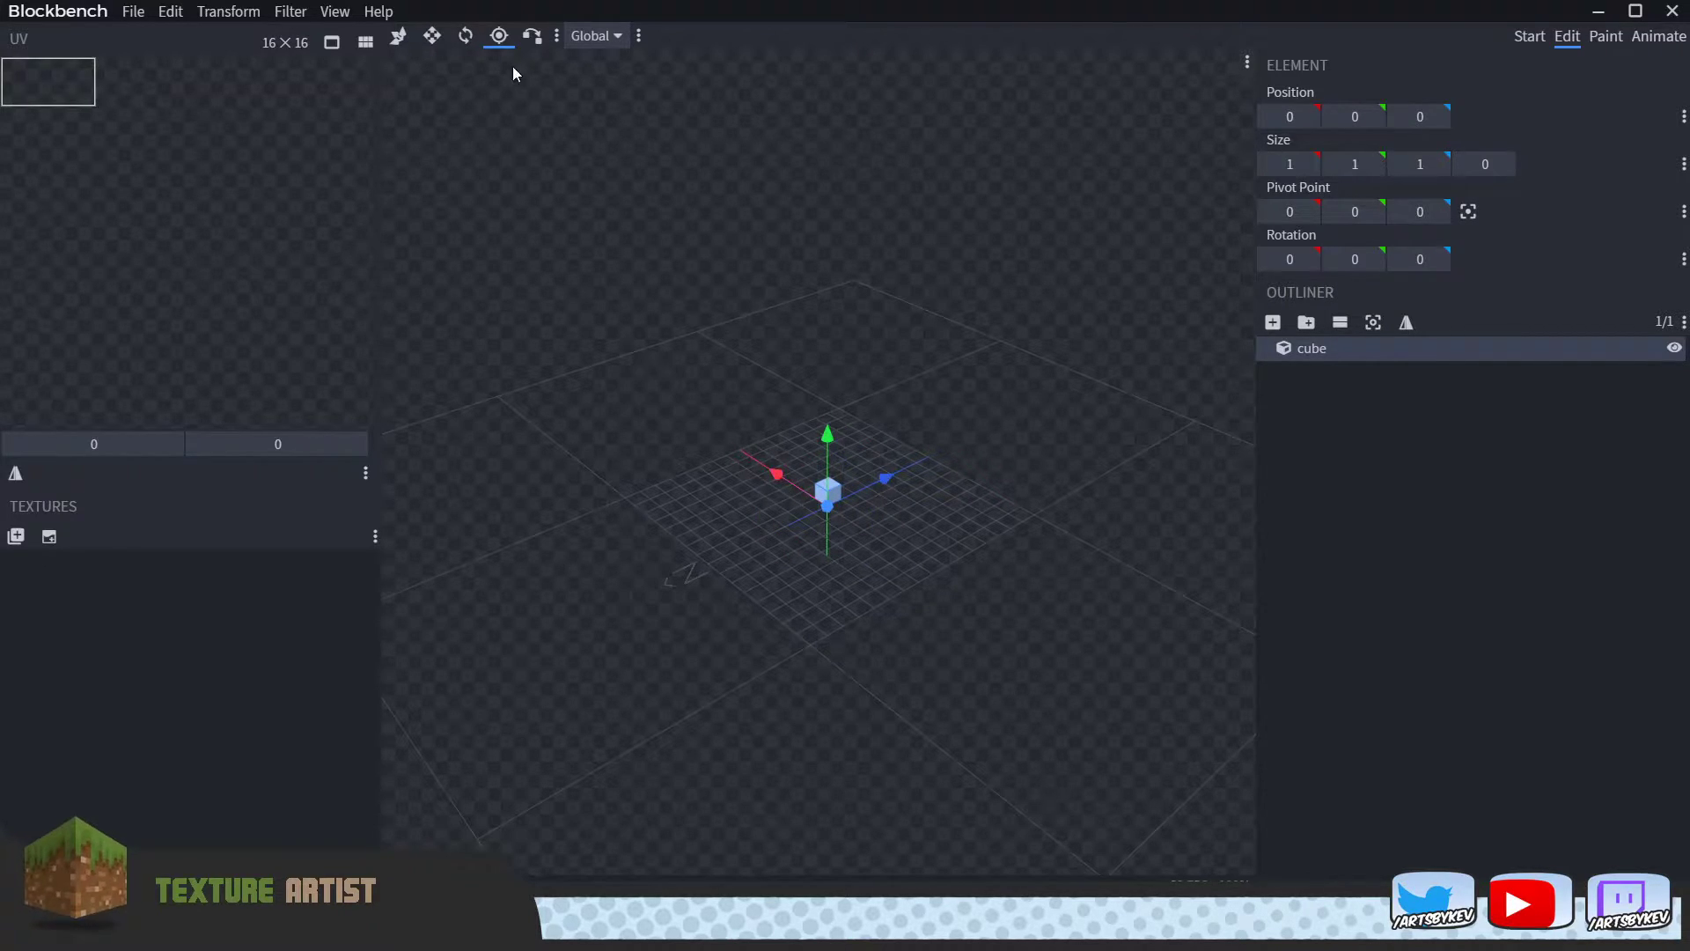
click(481, 51)
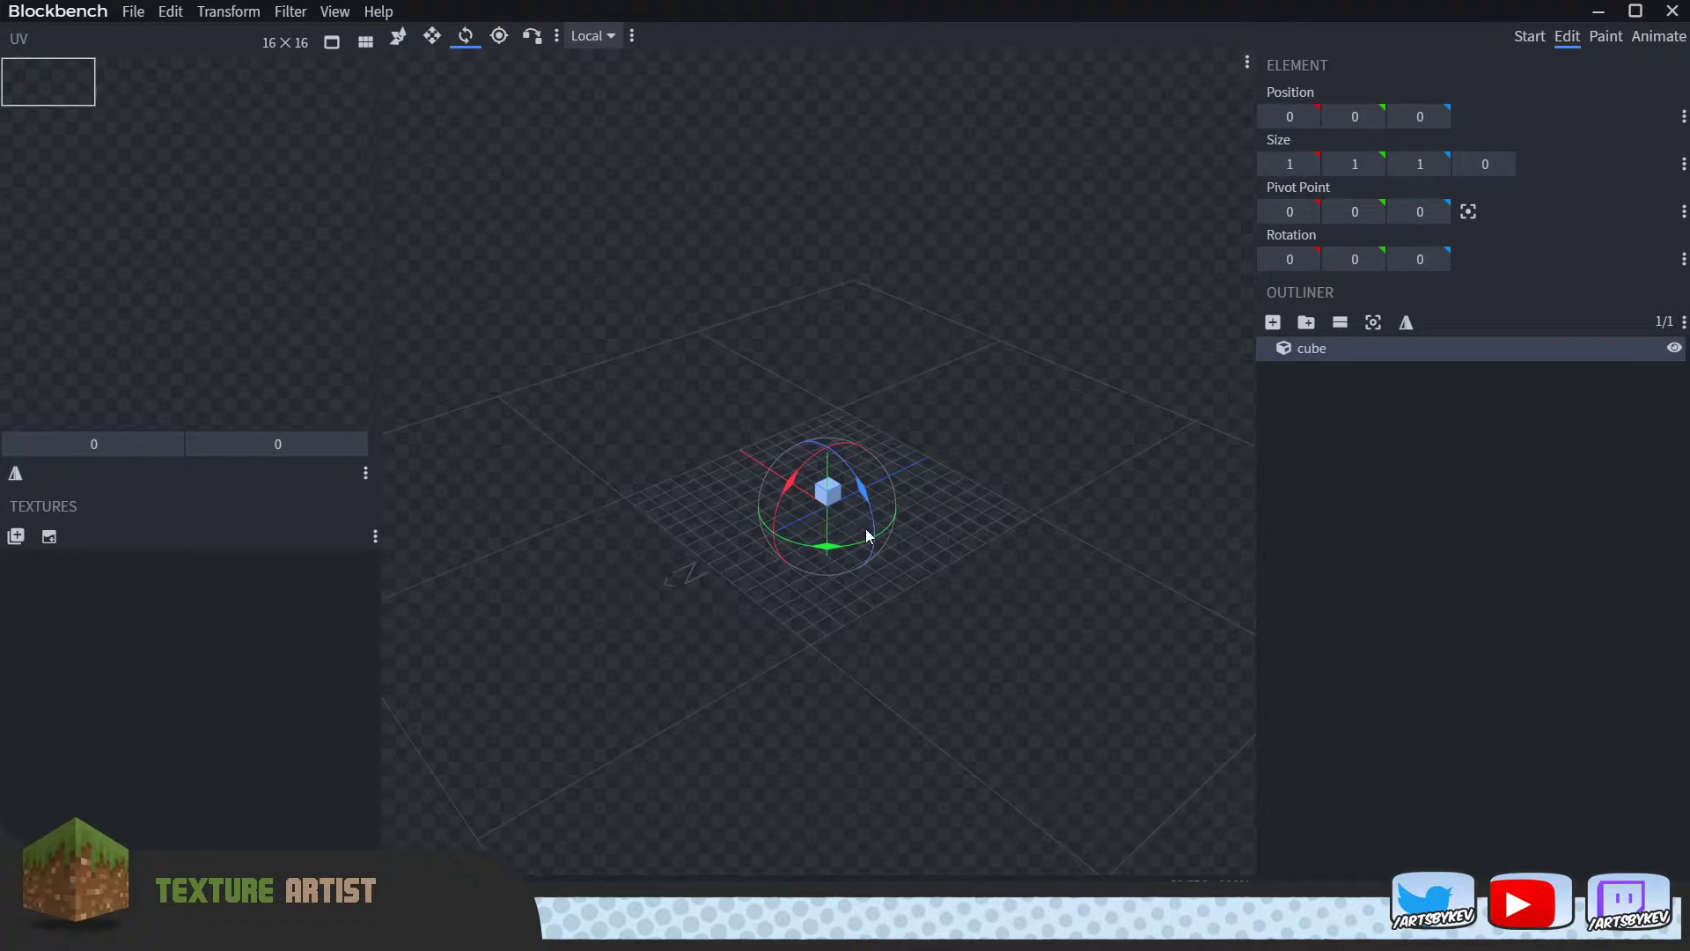
key(p)
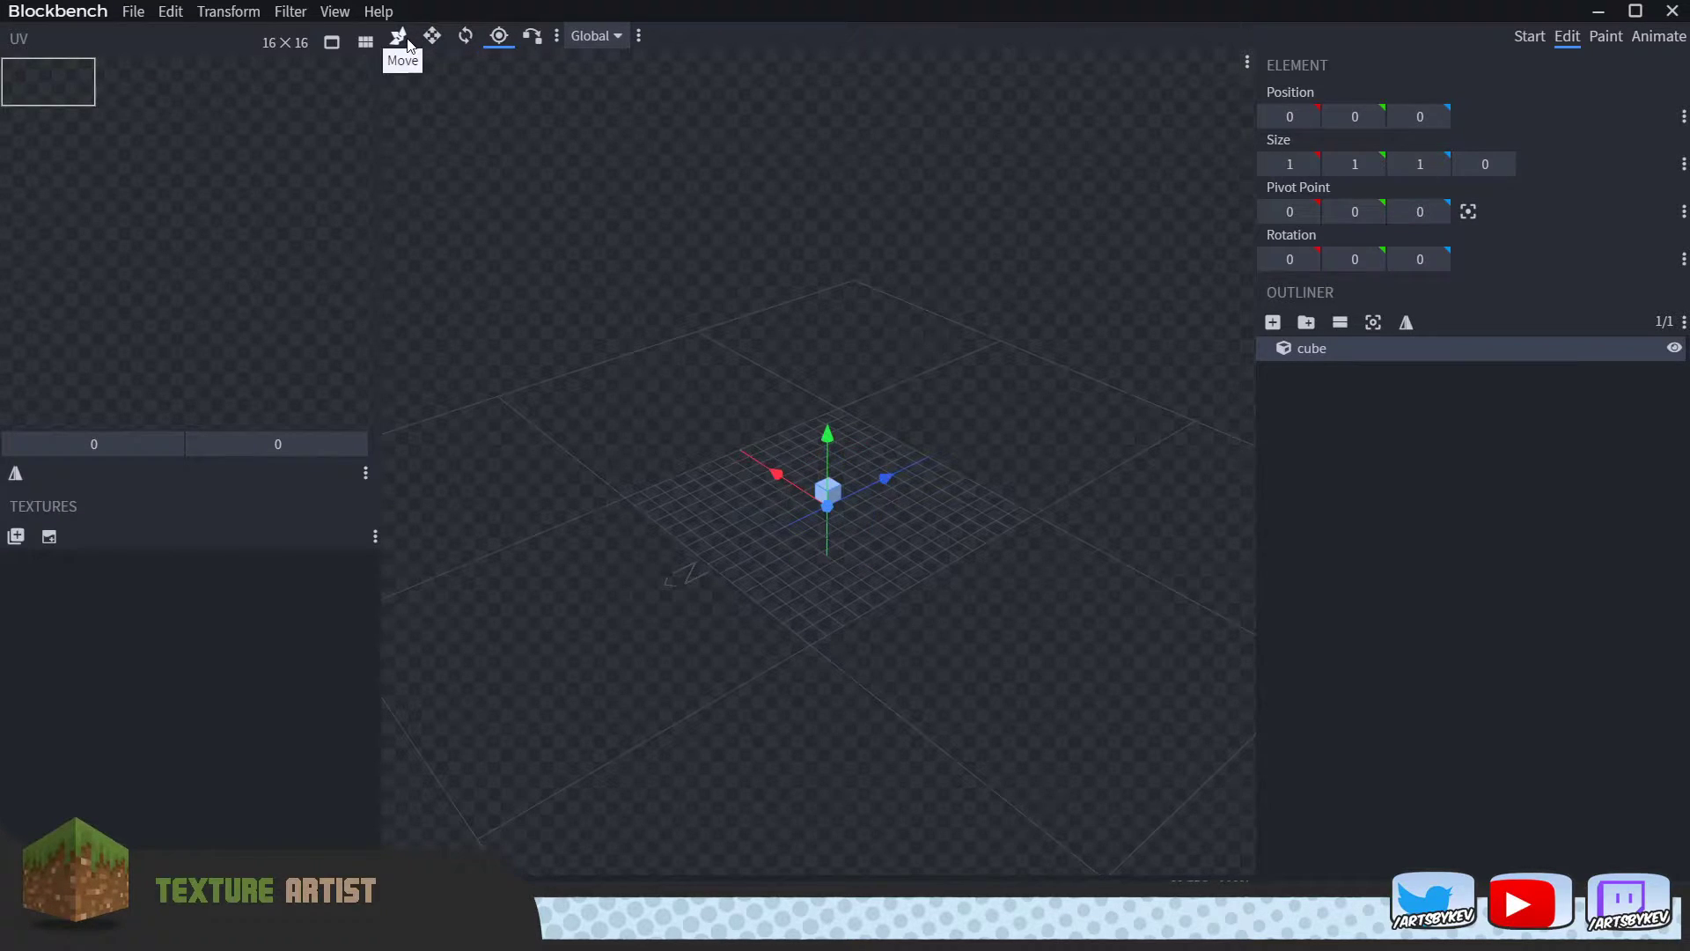
click(401, 38)
Resize the cube to 14 × 14 × 14, centred on the grid at position -7, 0, -7.
key(s)
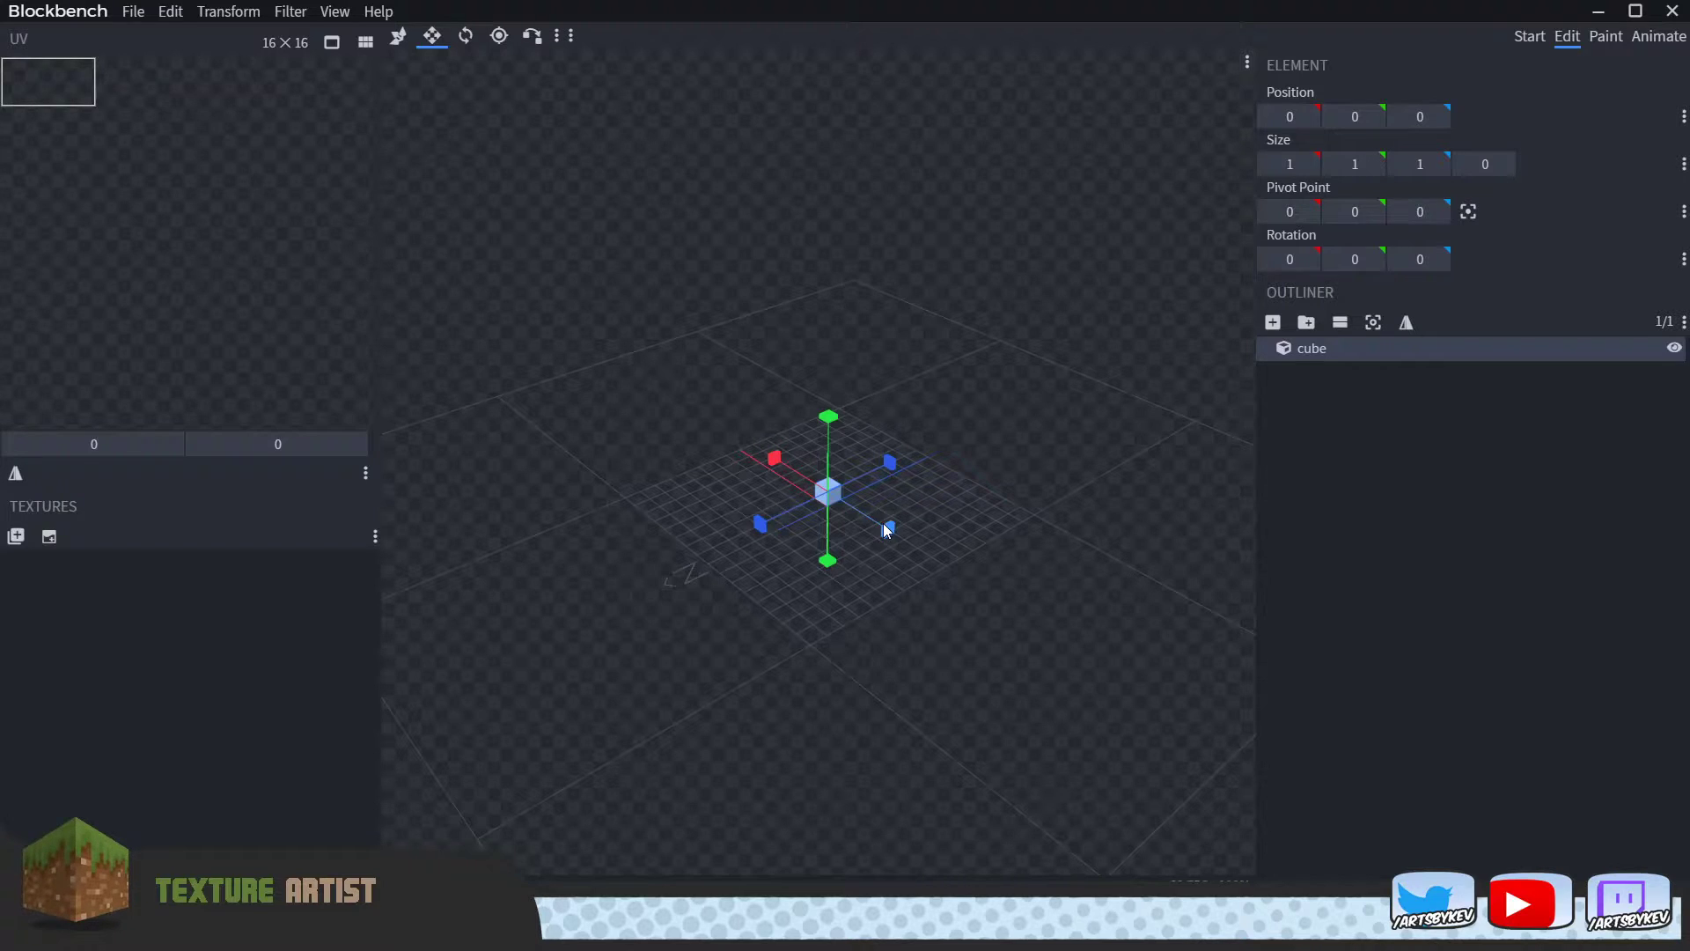
drag(883, 523, 972, 590)
drag(805, 478, 753, 451)
drag(771, 525, 688, 582)
drag(849, 491, 923, 456)
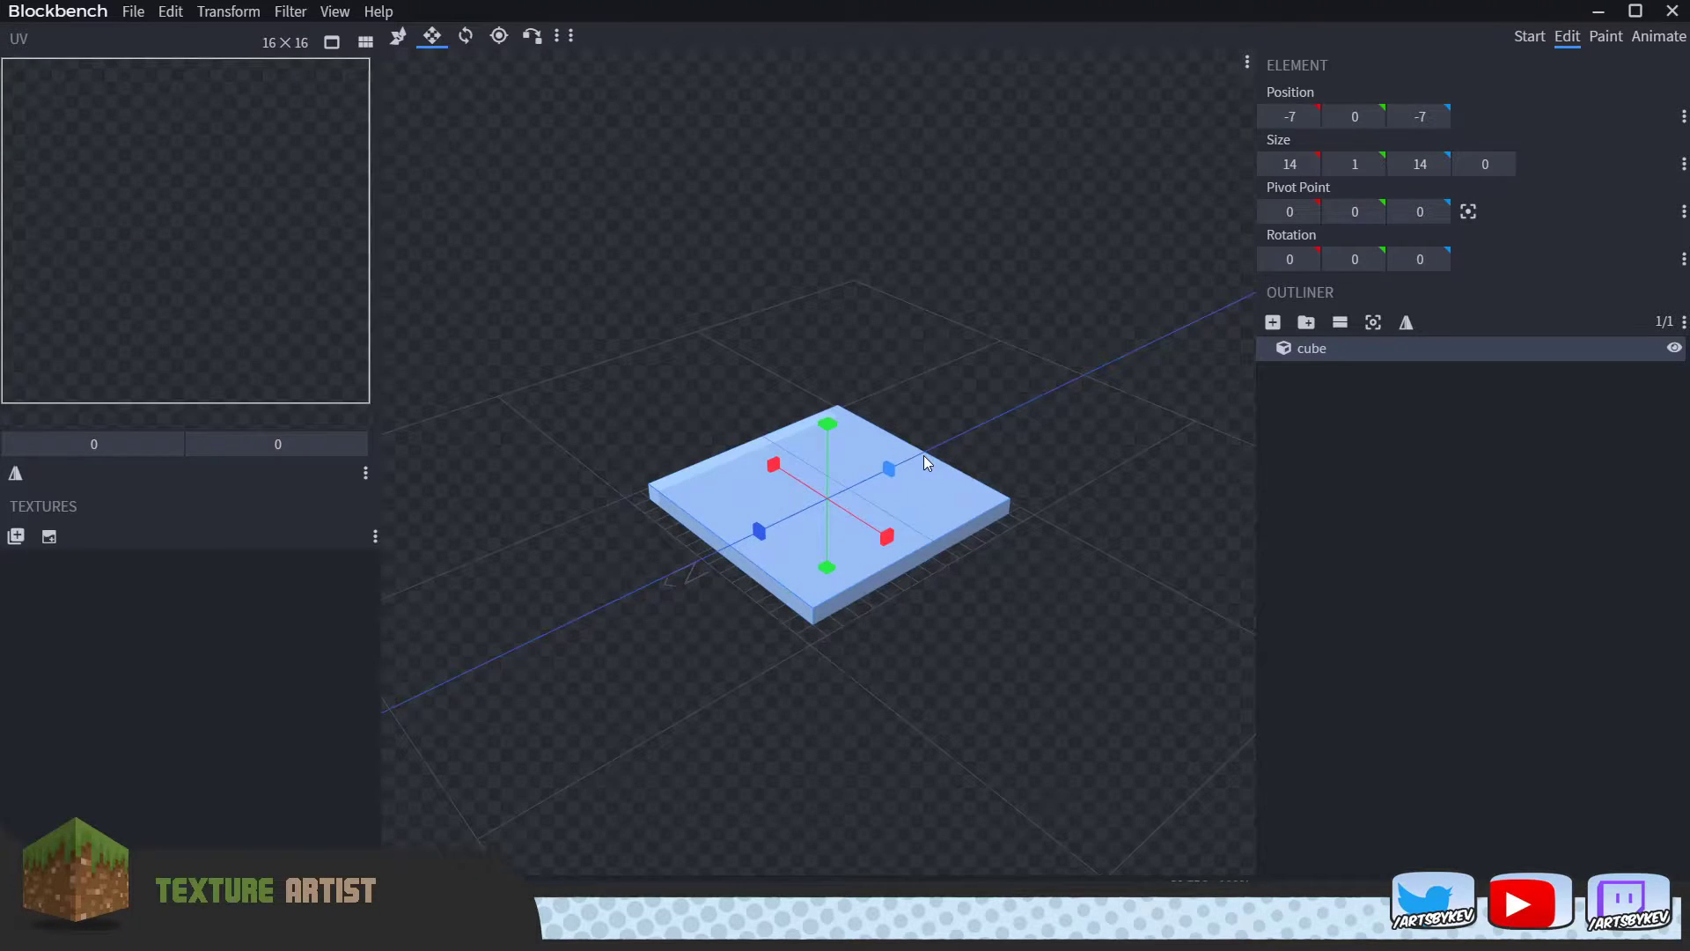
key(v)
key(s)
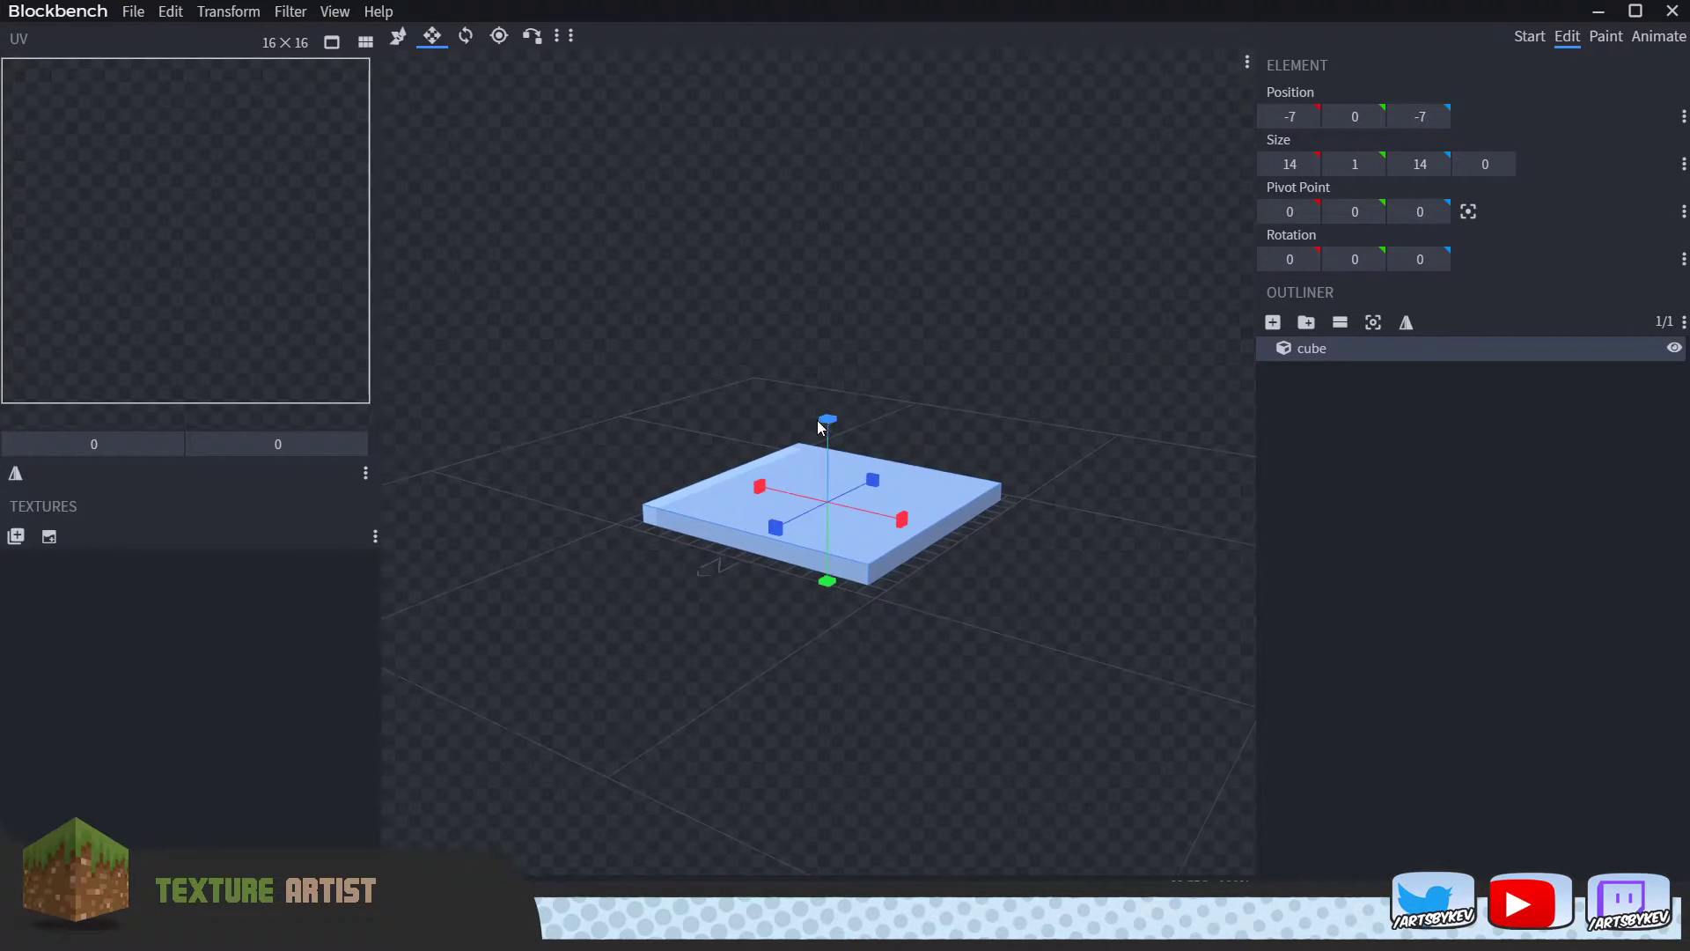
drag(827, 420, 826, 193)
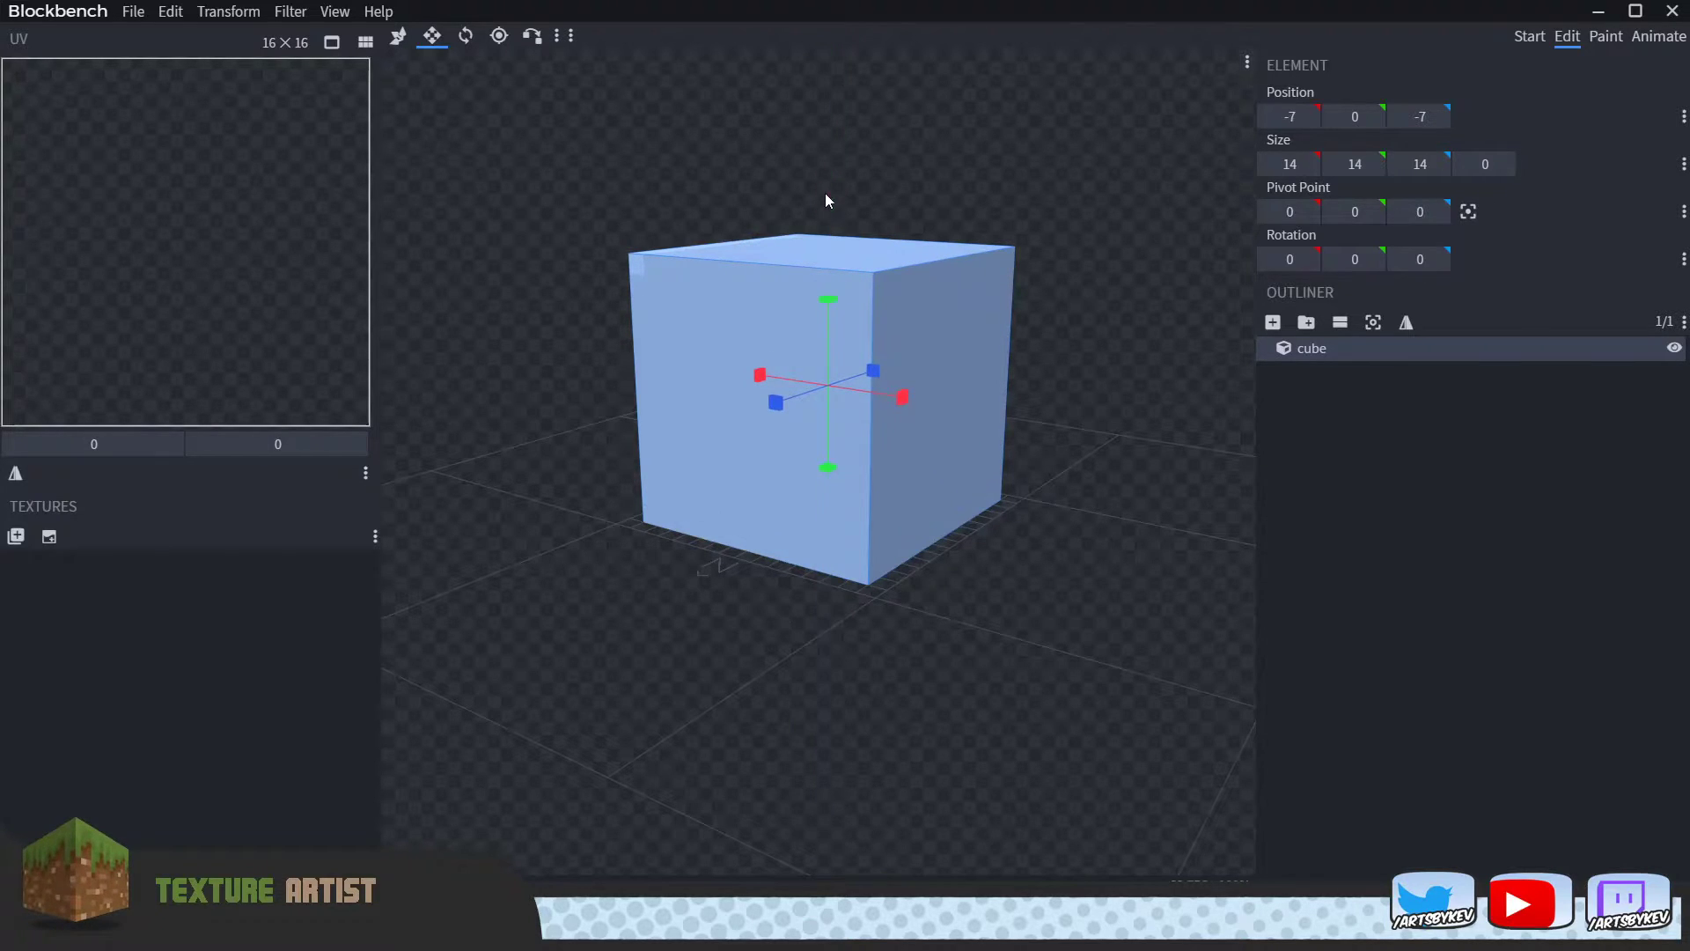
key(v)
drag(1050, 176, 1039, 340)
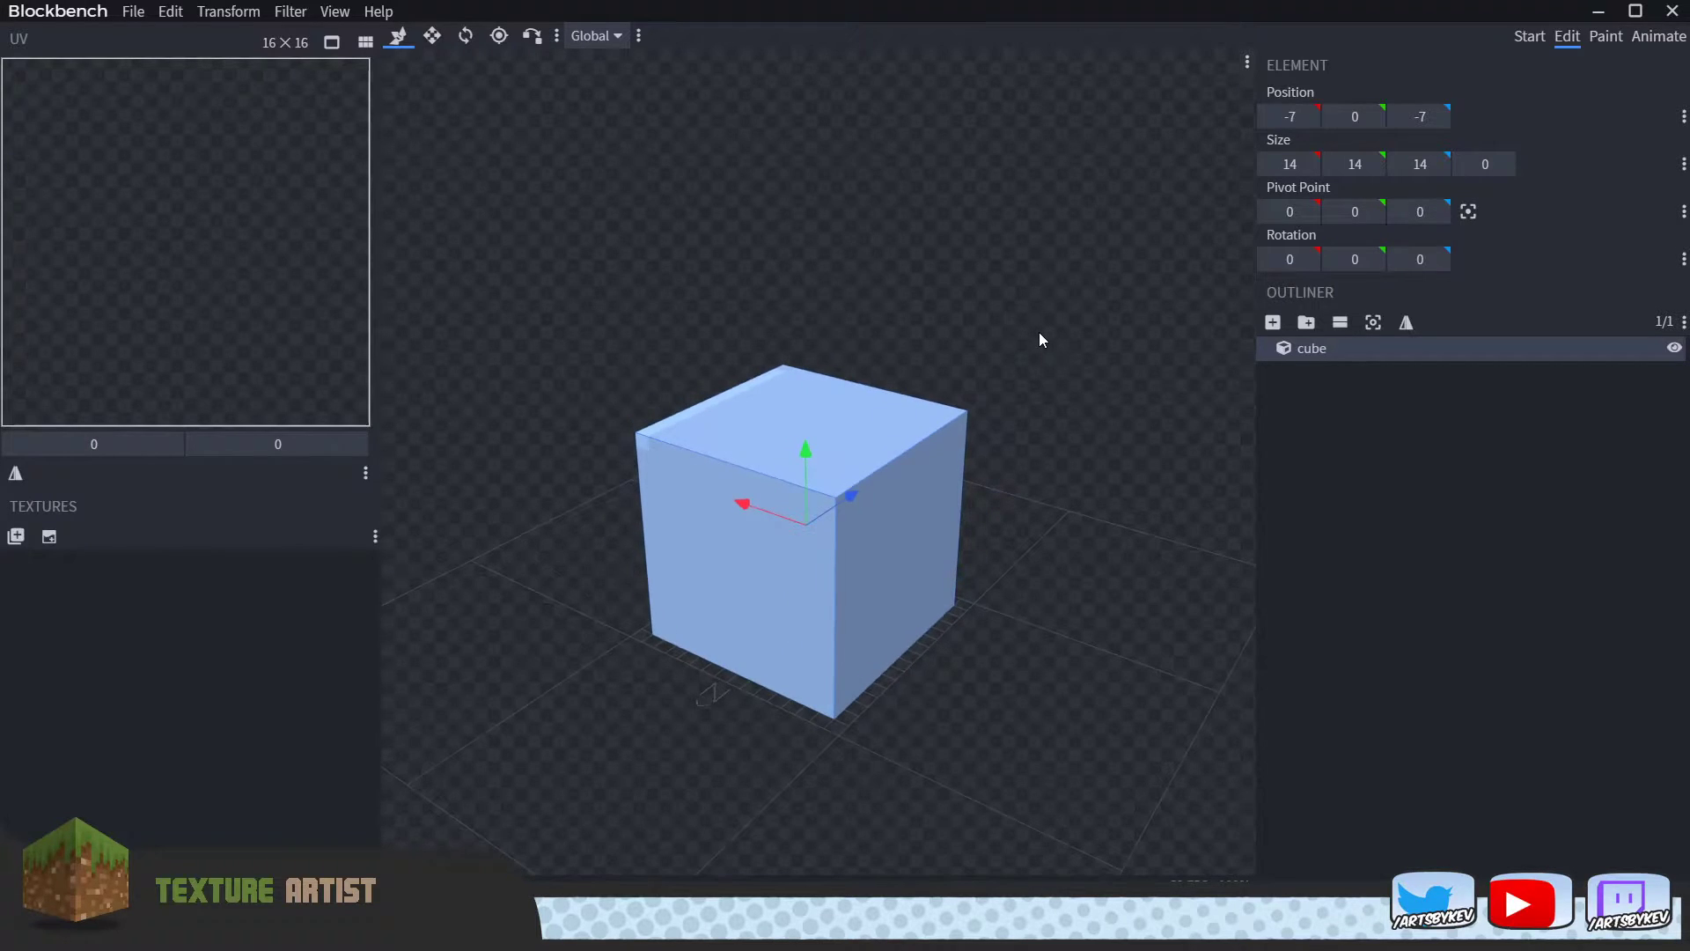
Duplicate the base cube from its context menu in the Outliner.
click(1361, 396)
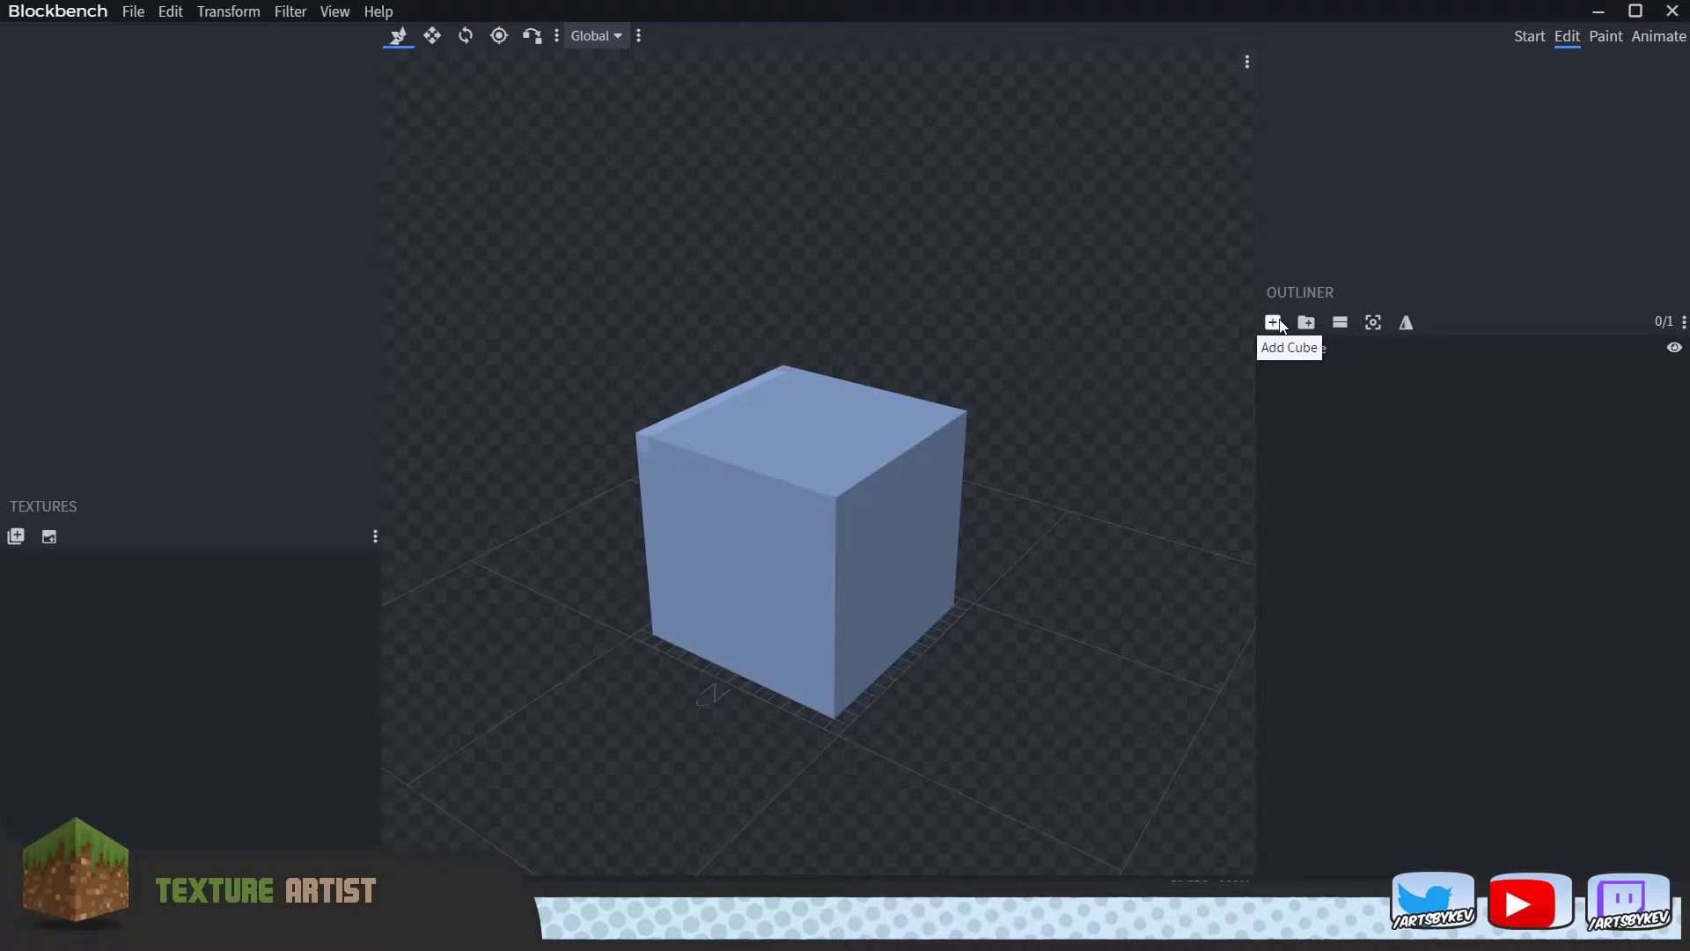
click(1354, 364)
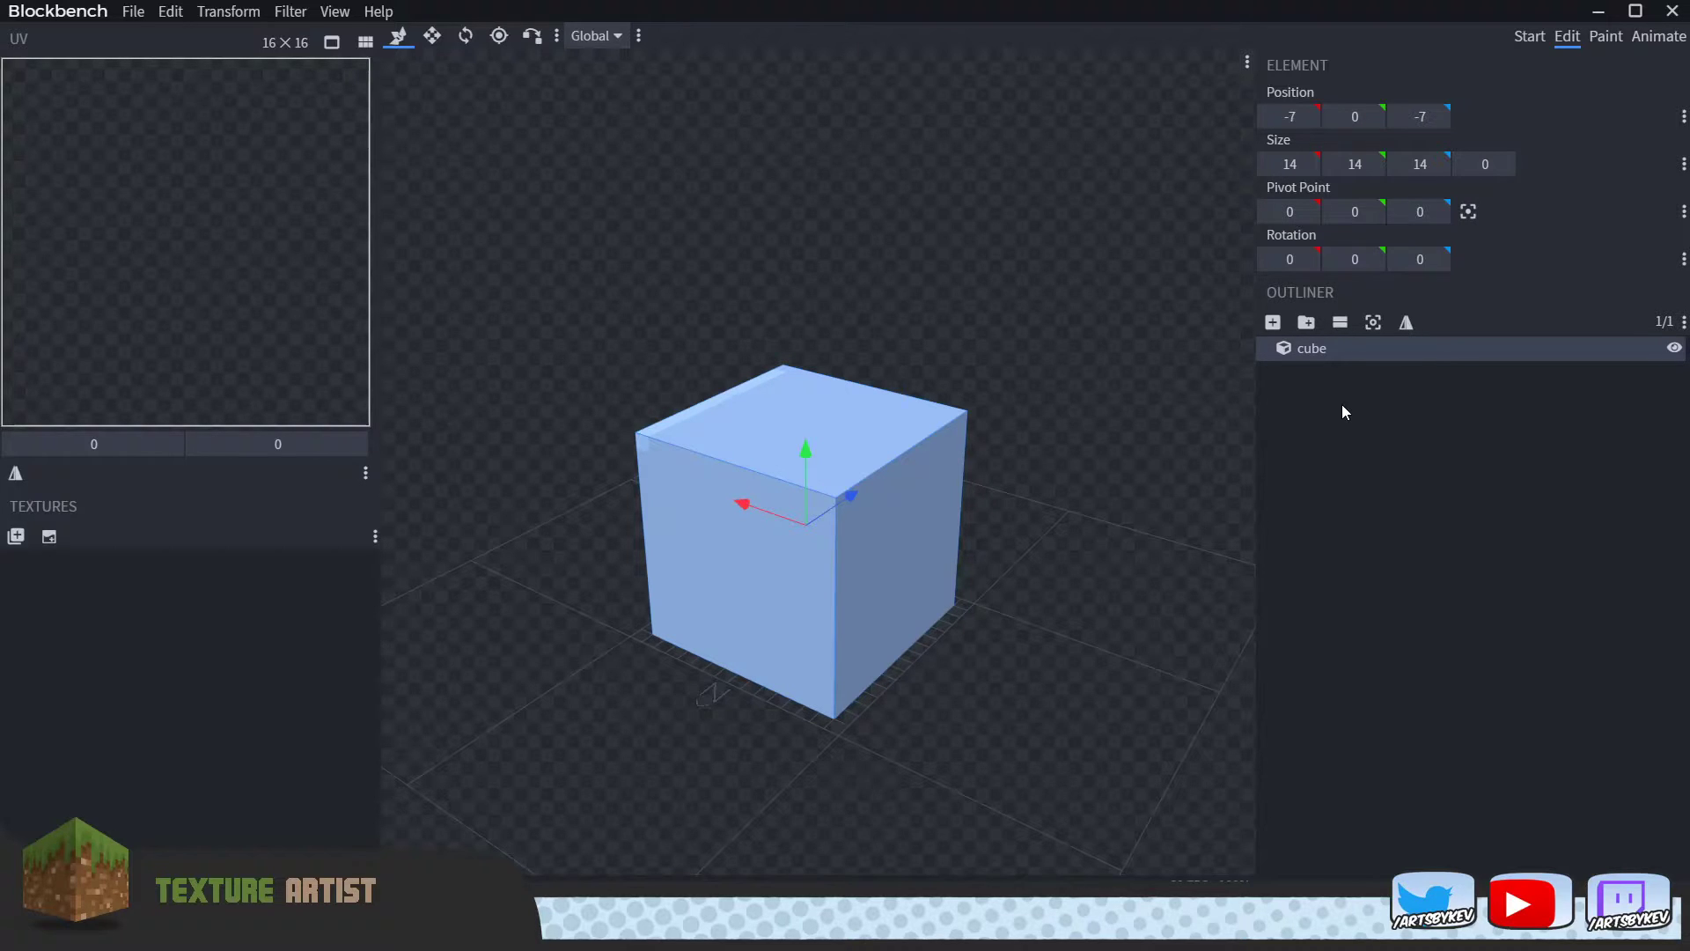
right_click(1346, 349)
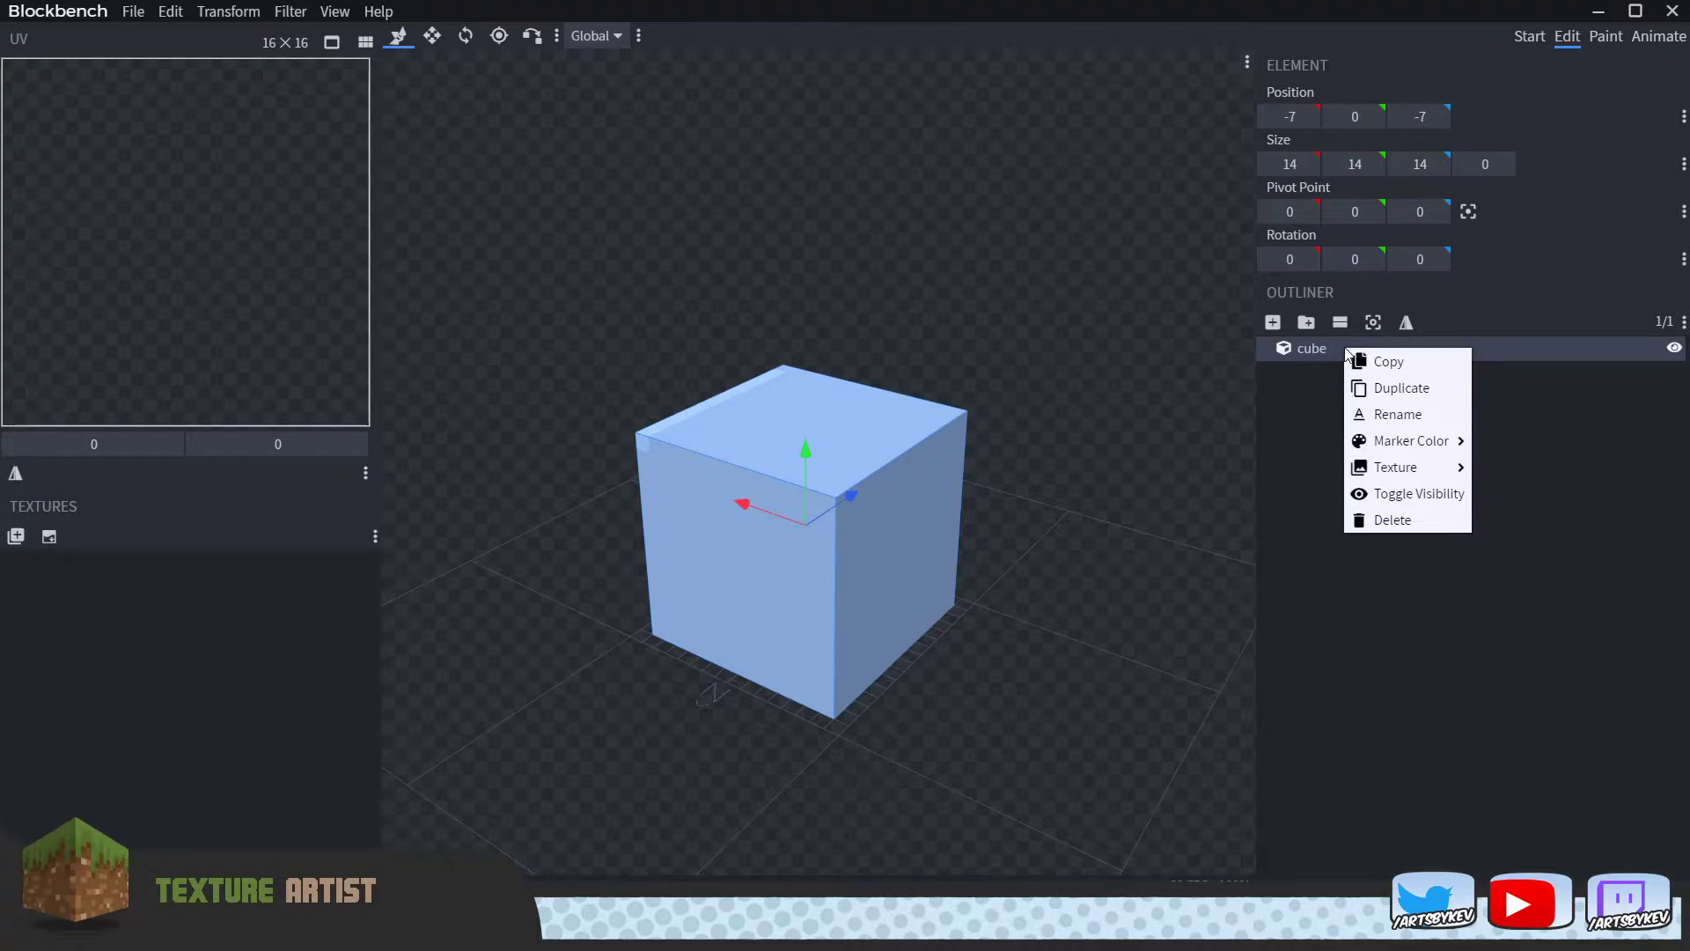
click(1397, 392)
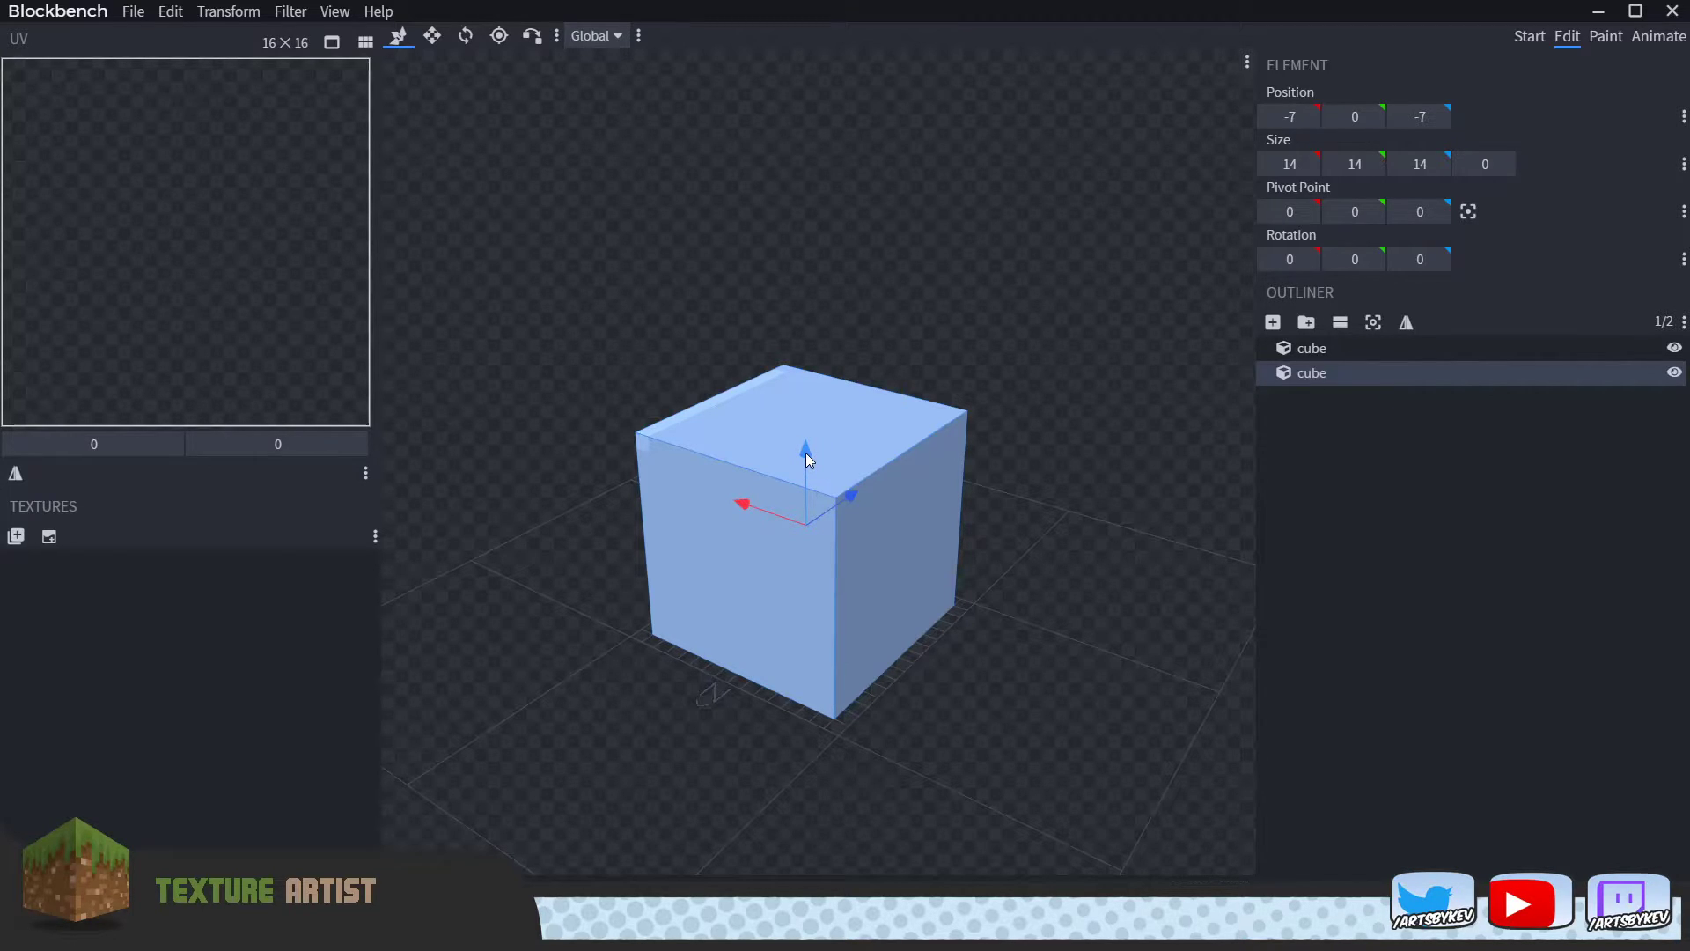
Lift the copy up so it sits at height 14 on top of the base cube.
drag(805, 453, 794, 187)
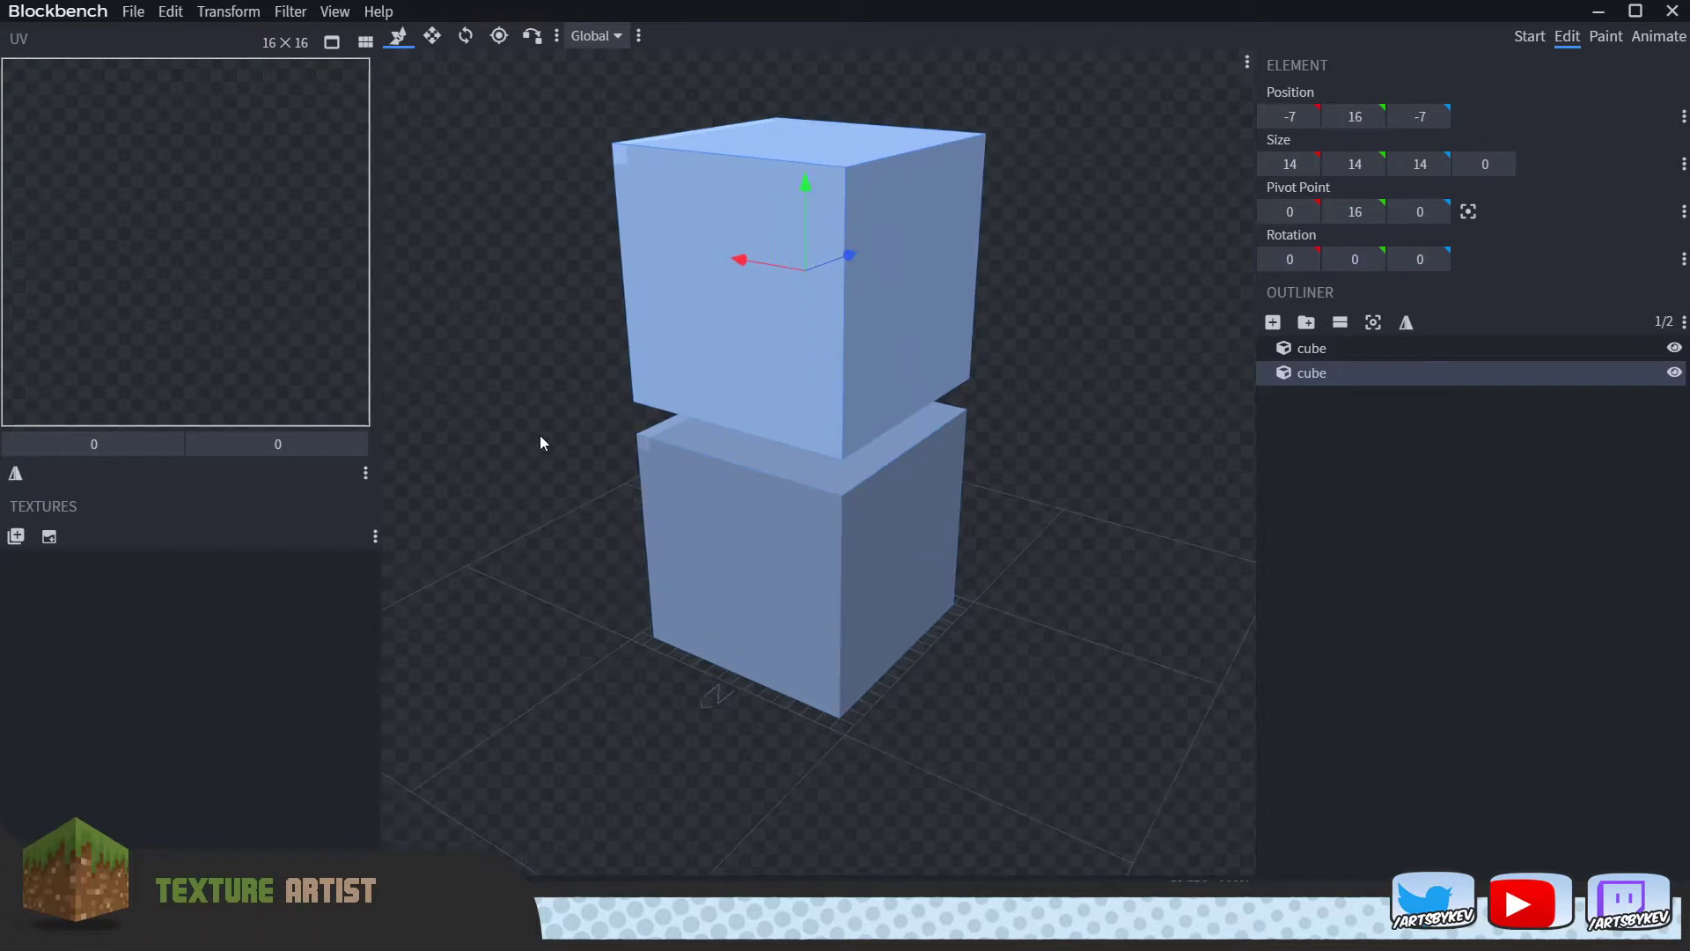
mouse_move(540, 435)
mouse_down()
mouse_move(702, 399)
mouse_move(514, 435)
mouse_up()
drag(805, 171, 792, 209)
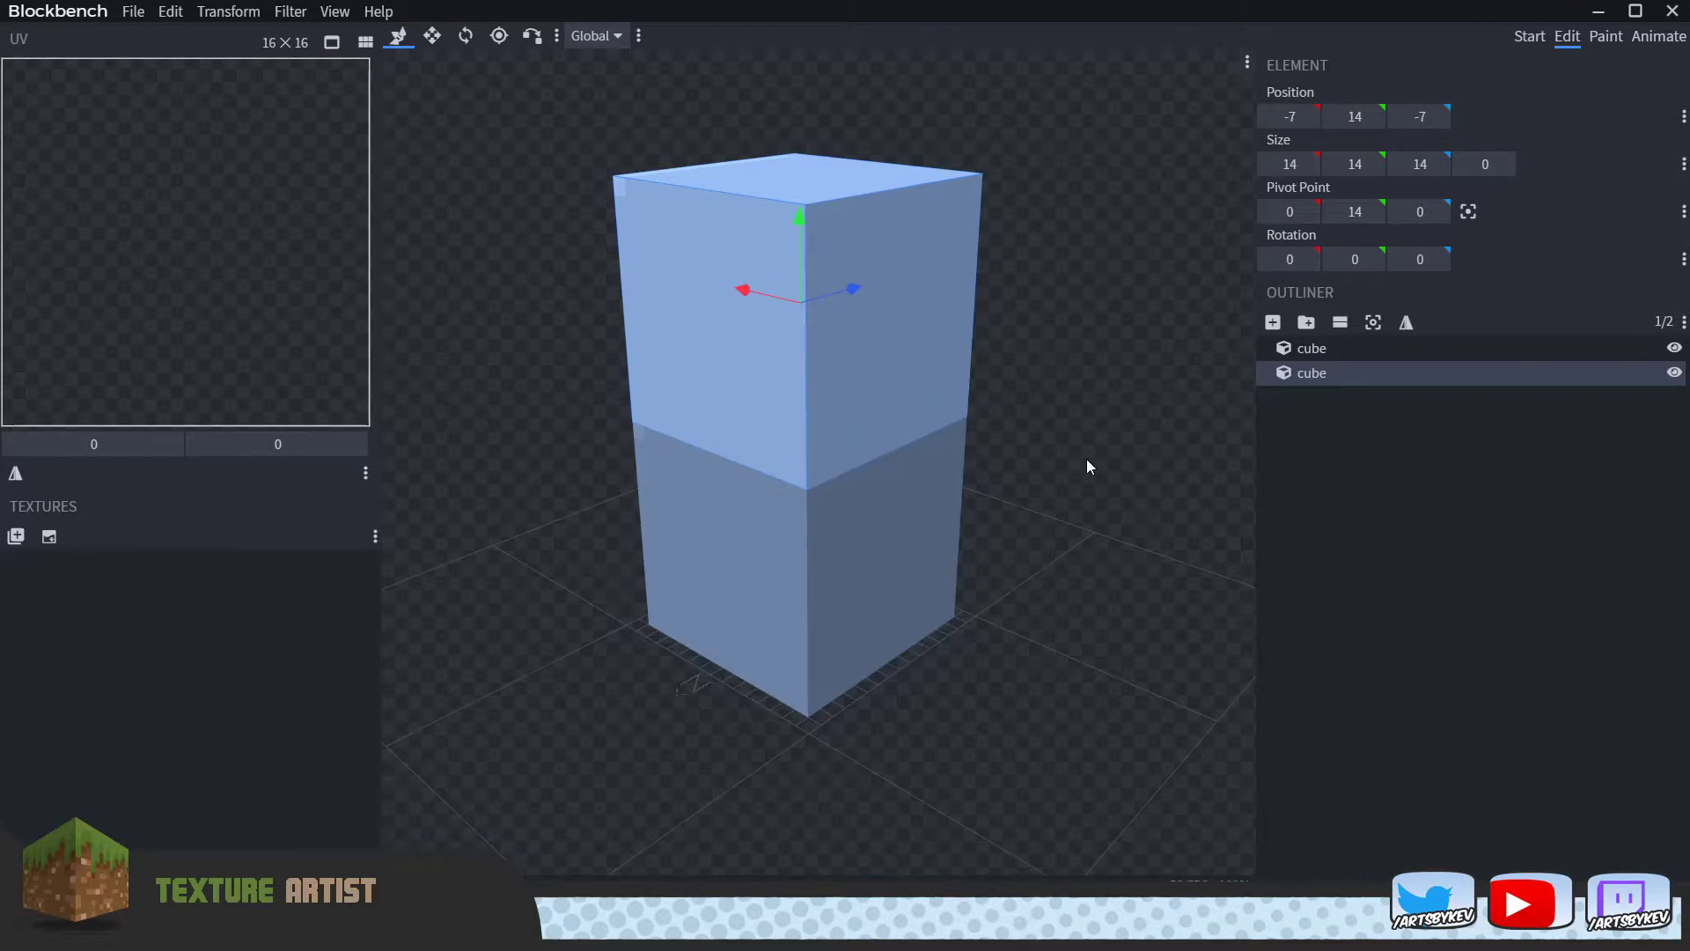
drag(1086, 464, 932, 438)
mouse_move(805, 213)
mouse_down()
mouse_move(803, 185)
mouse_move(804, 203)
mouse_up()
drag(1012, 246, 960, 388)
Resize the top cube to 10 × 10 × 10, placing it at -5, 14, -5.
key(s)
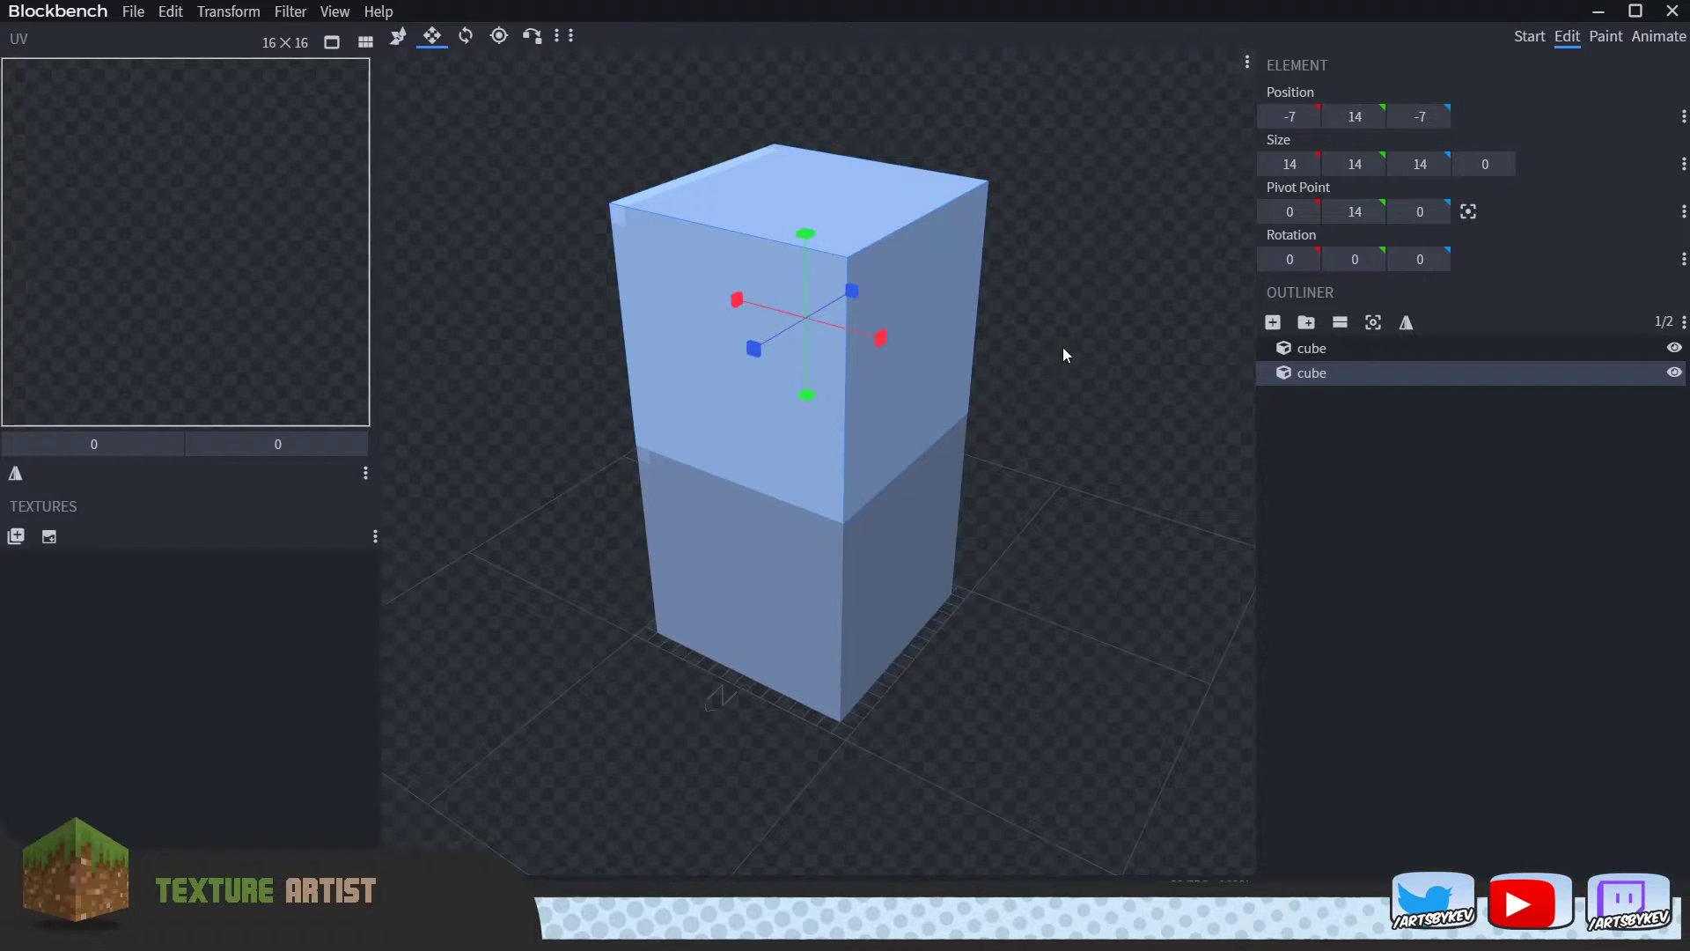
key(v)
key(s)
drag(883, 338, 870, 338)
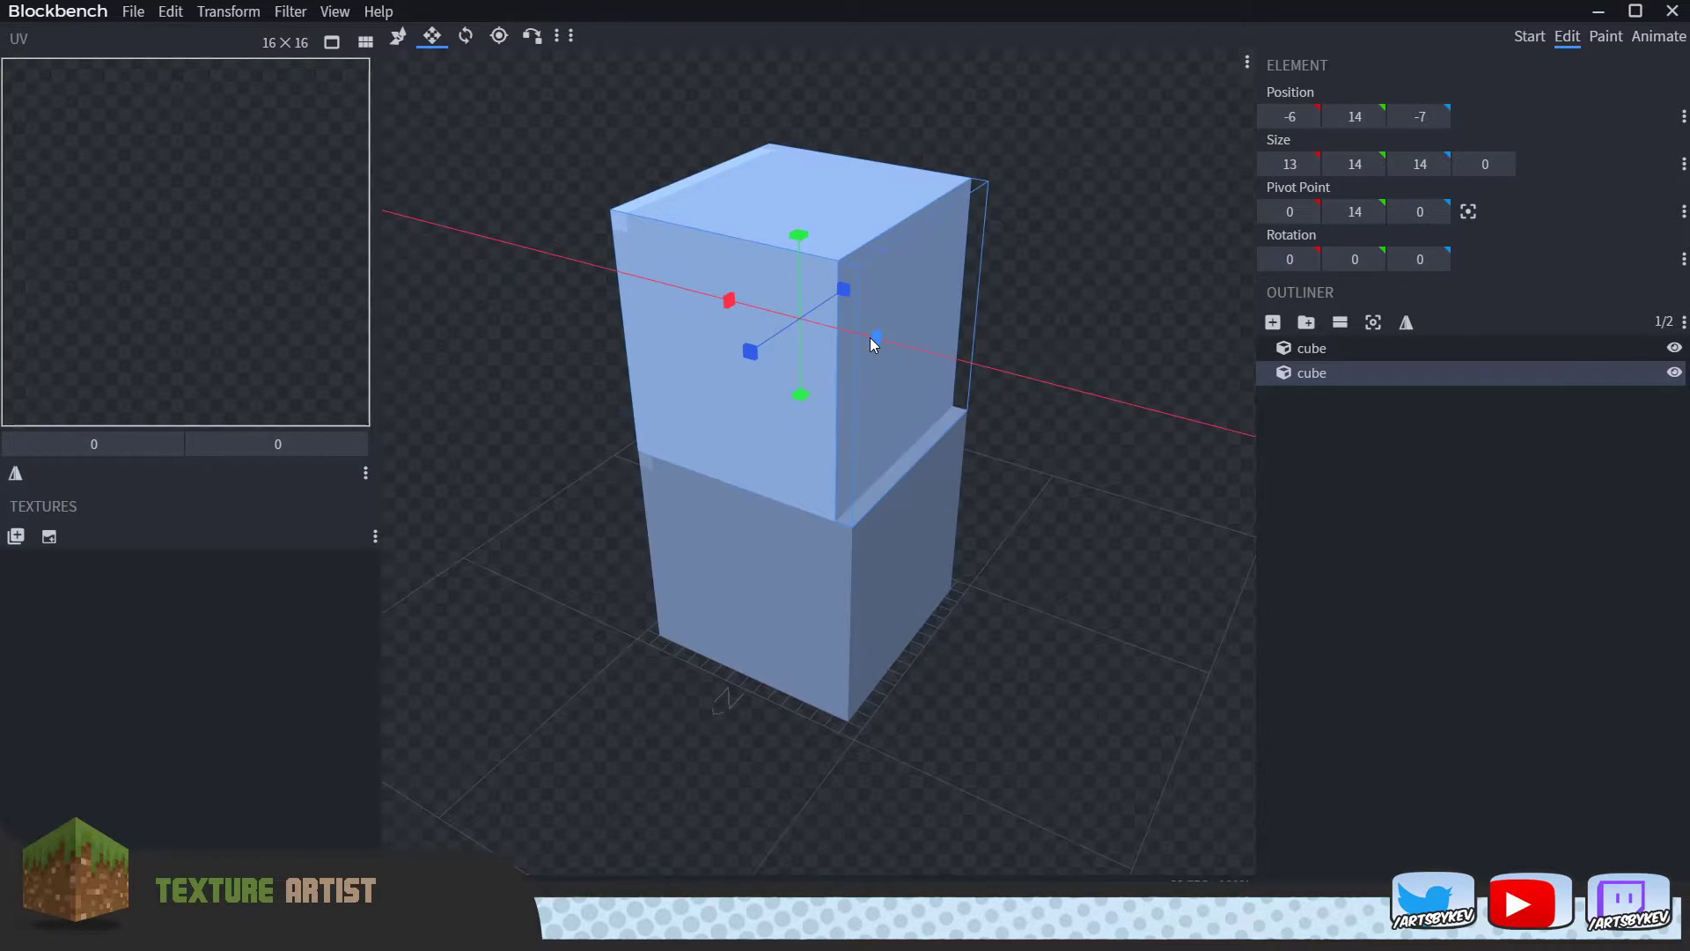
mouse_move(745, 301)
mouse_down()
mouse_move(772, 351)
mouse_move(784, 340)
mouse_move(755, 298)
mouse_up()
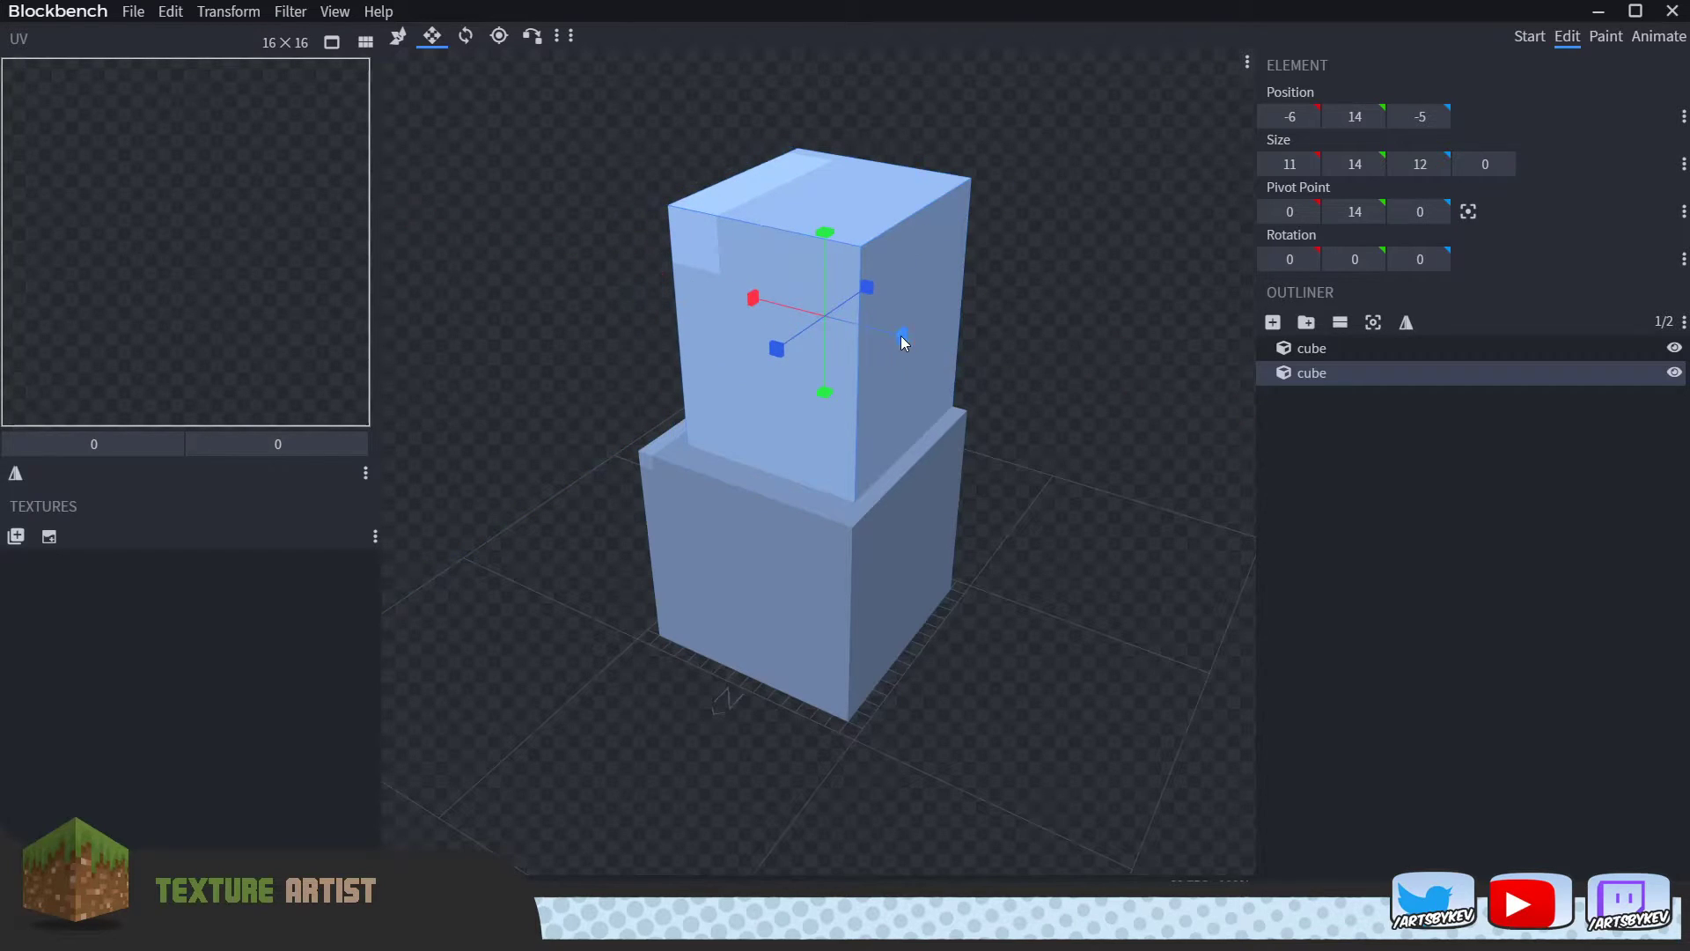
drag(900, 335, 894, 338)
drag(861, 283, 847, 298)
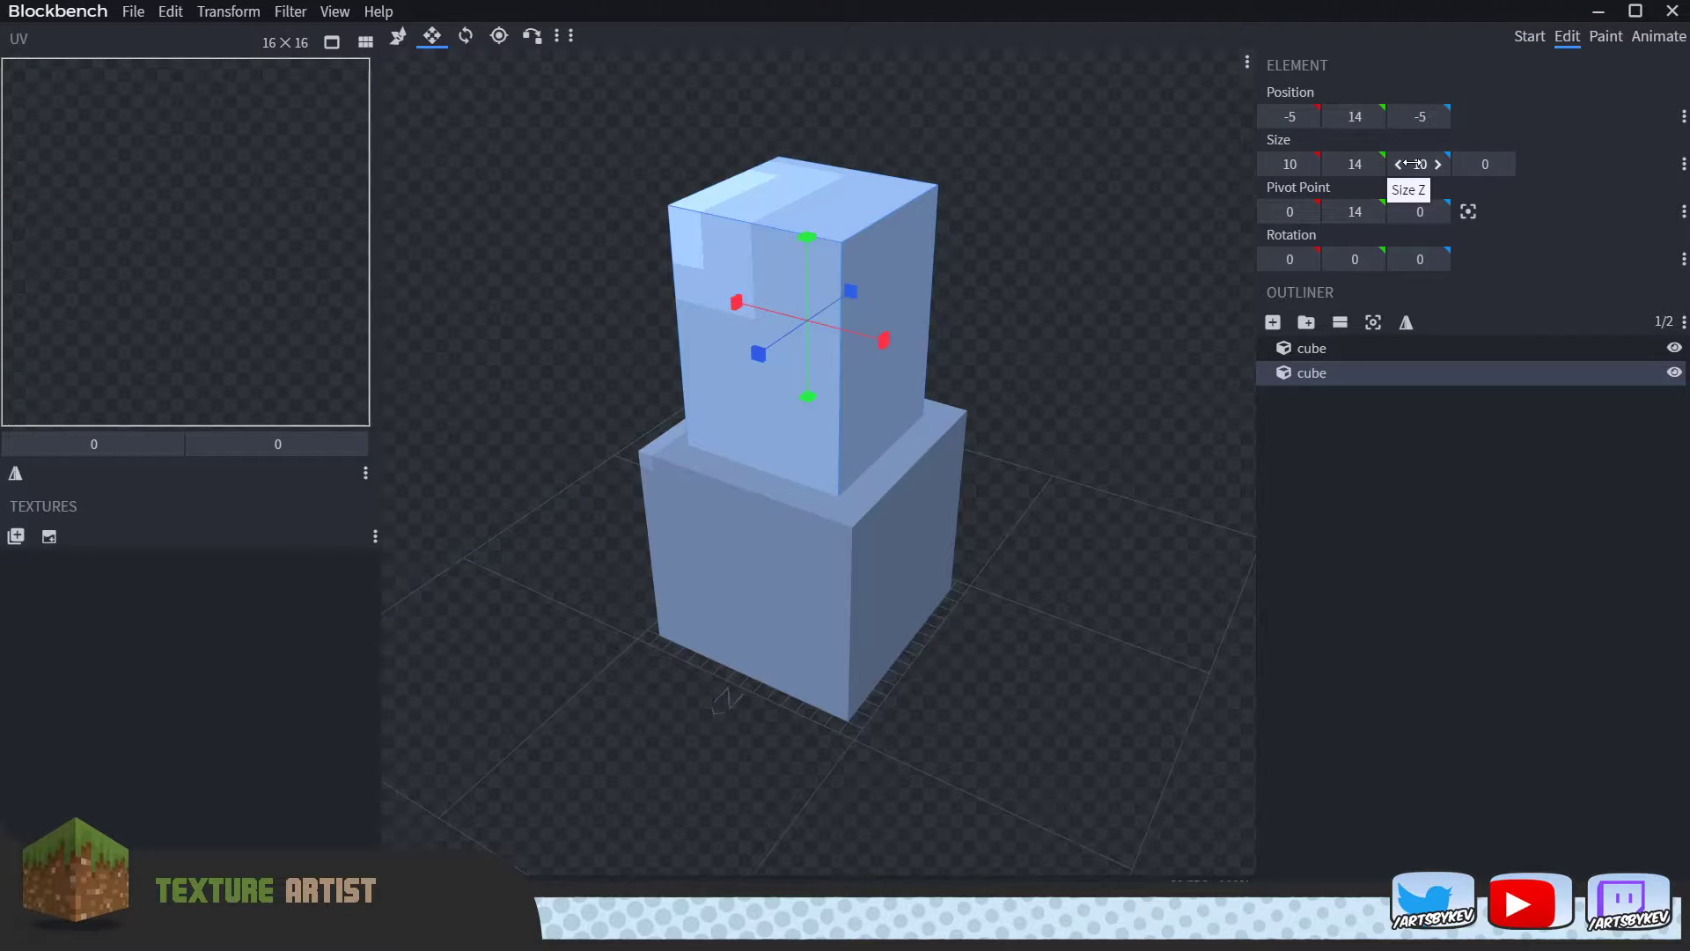
drag(805, 239, 807, 310)
key(v)
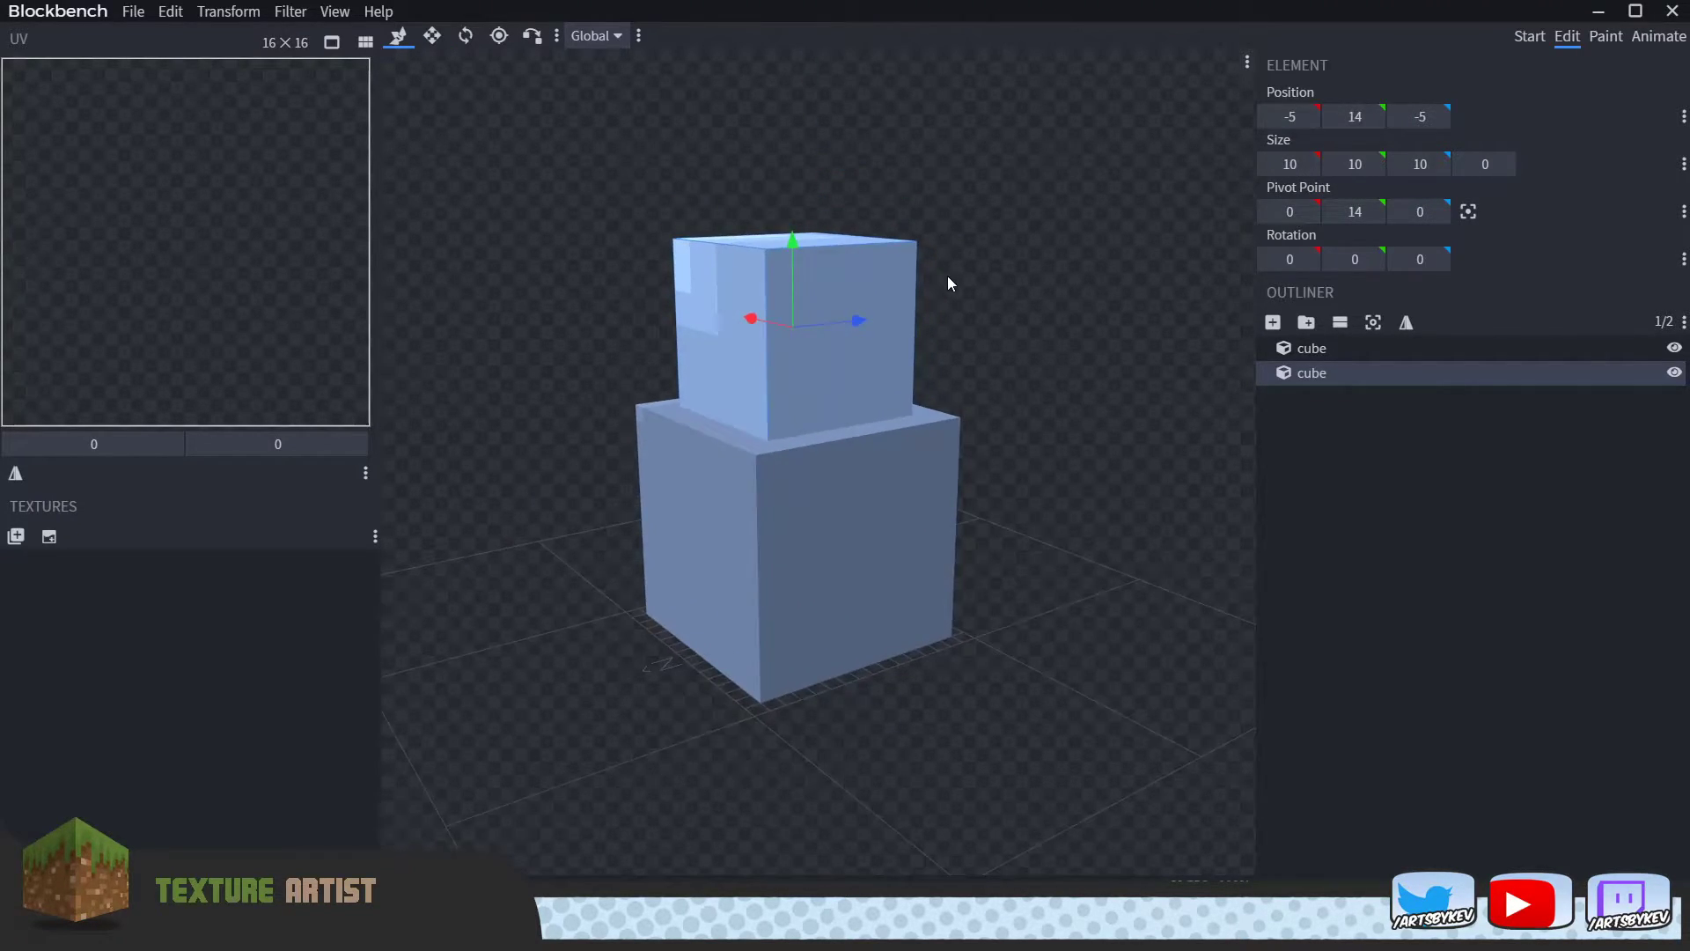
drag(947, 276, 979, 336)
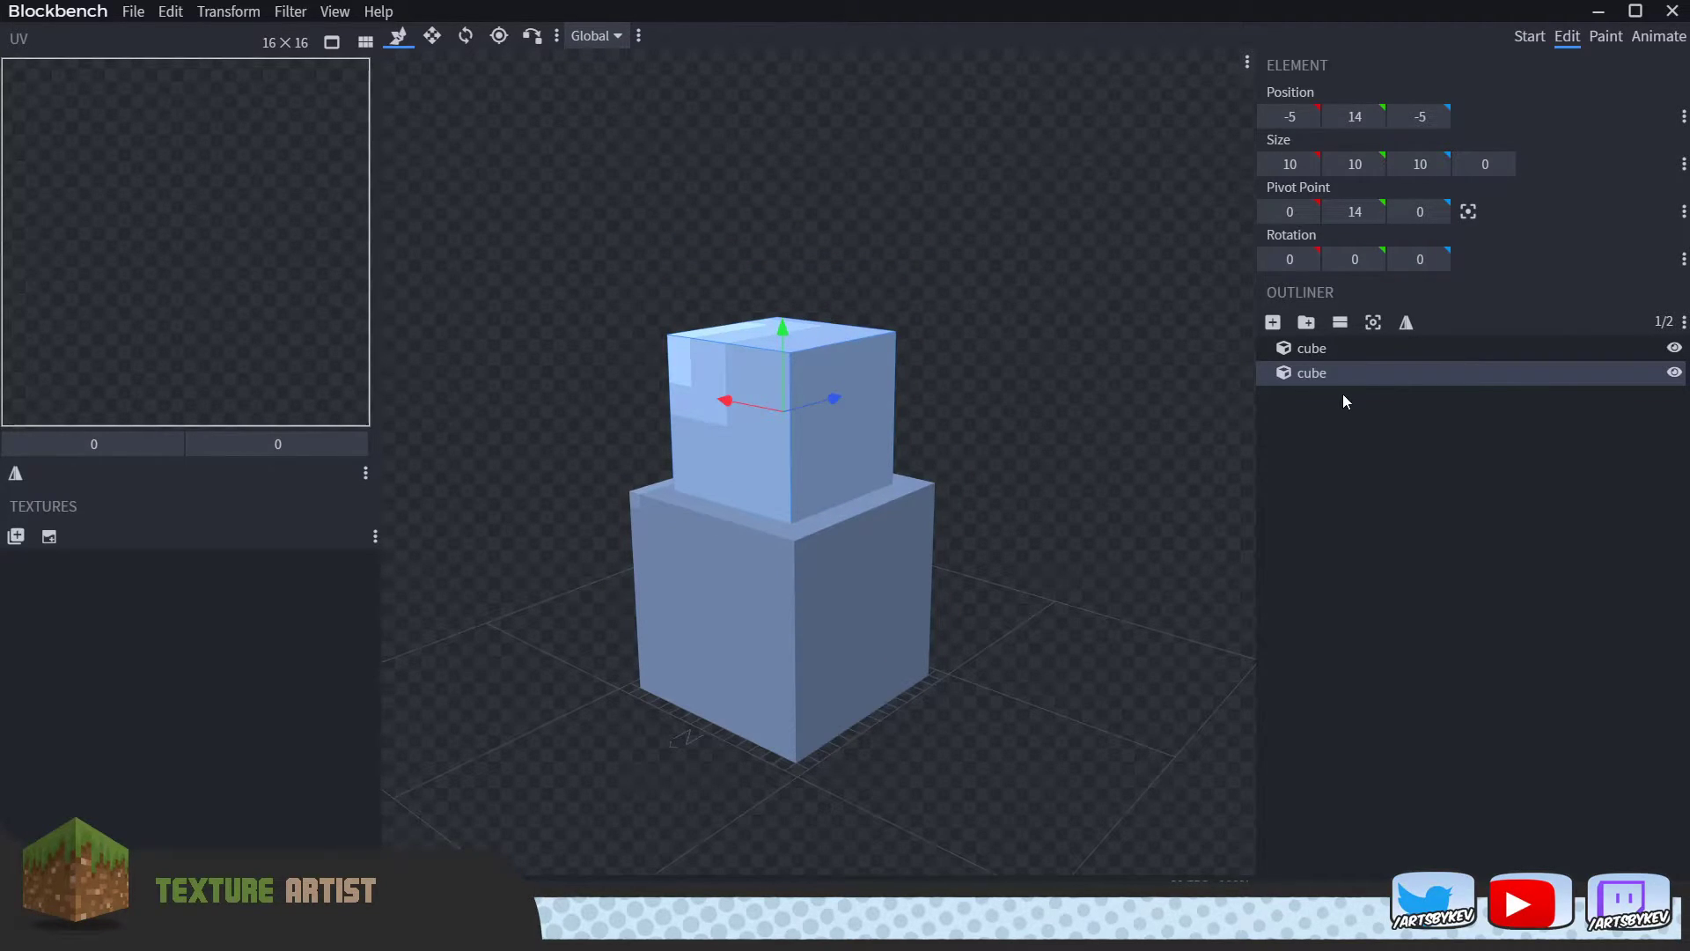
Duplicate the middle cube with Ctrl+D and lift the copy to height 24.
key(ctrl+d)
drag(1118, 371, 815, 146)
drag(1069, 160, 847, 283)
Shrink the head cube to 6 × 6 × 6 at position -3, 24, -3.
key(s)
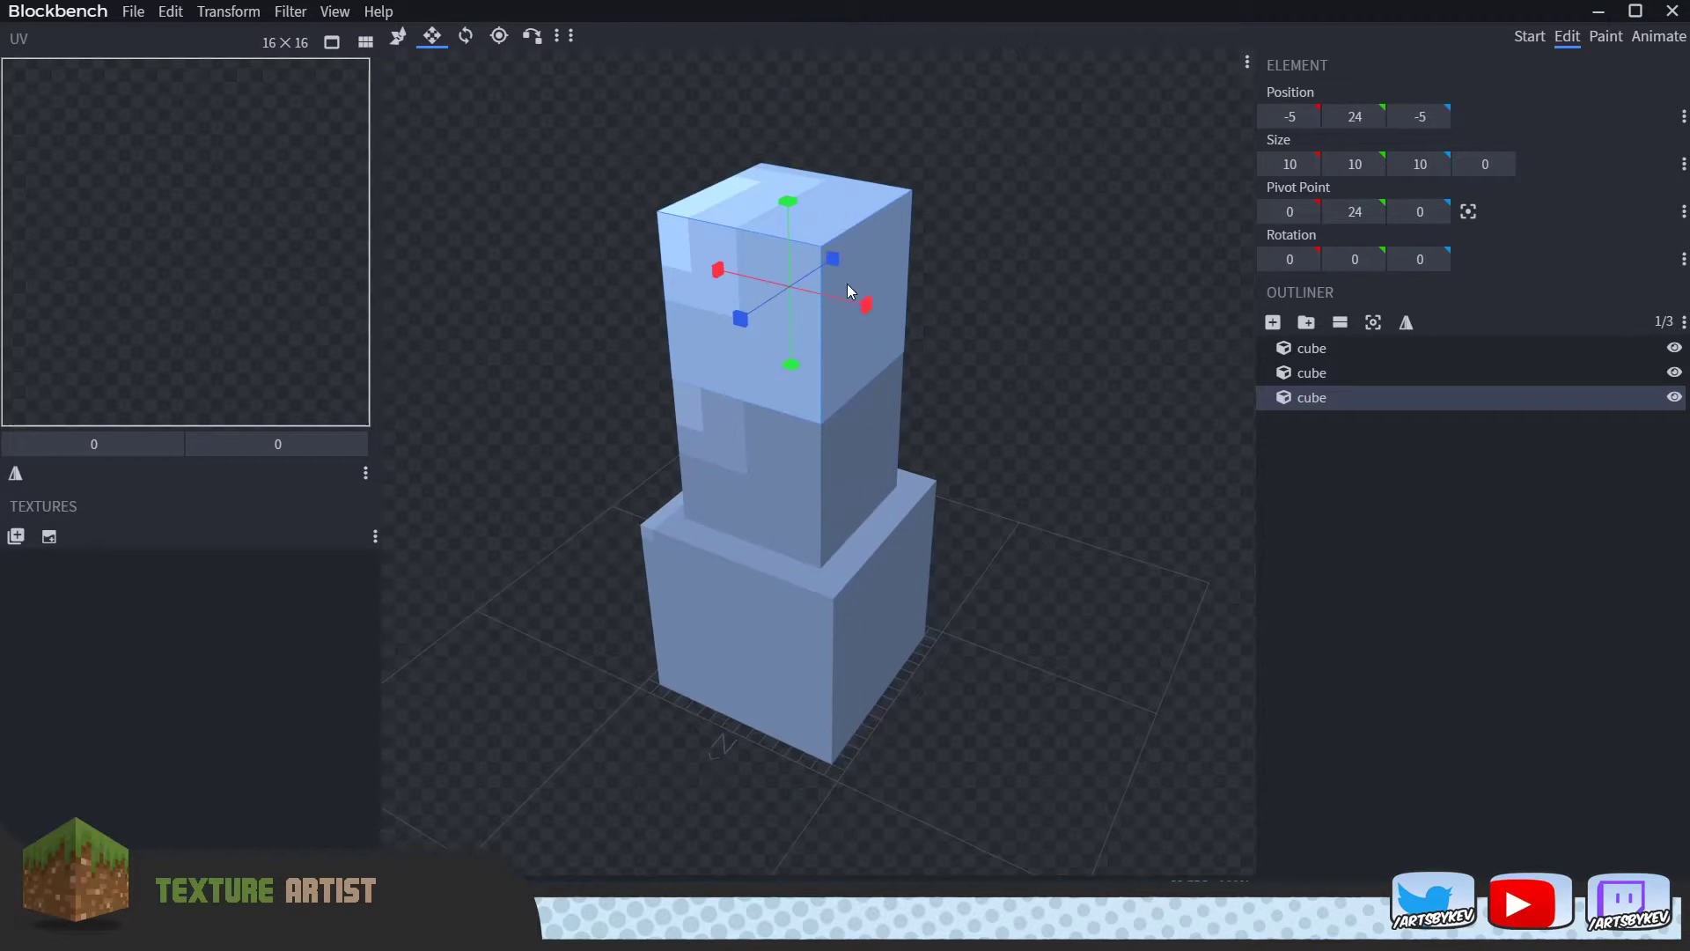
drag(725, 273, 858, 298)
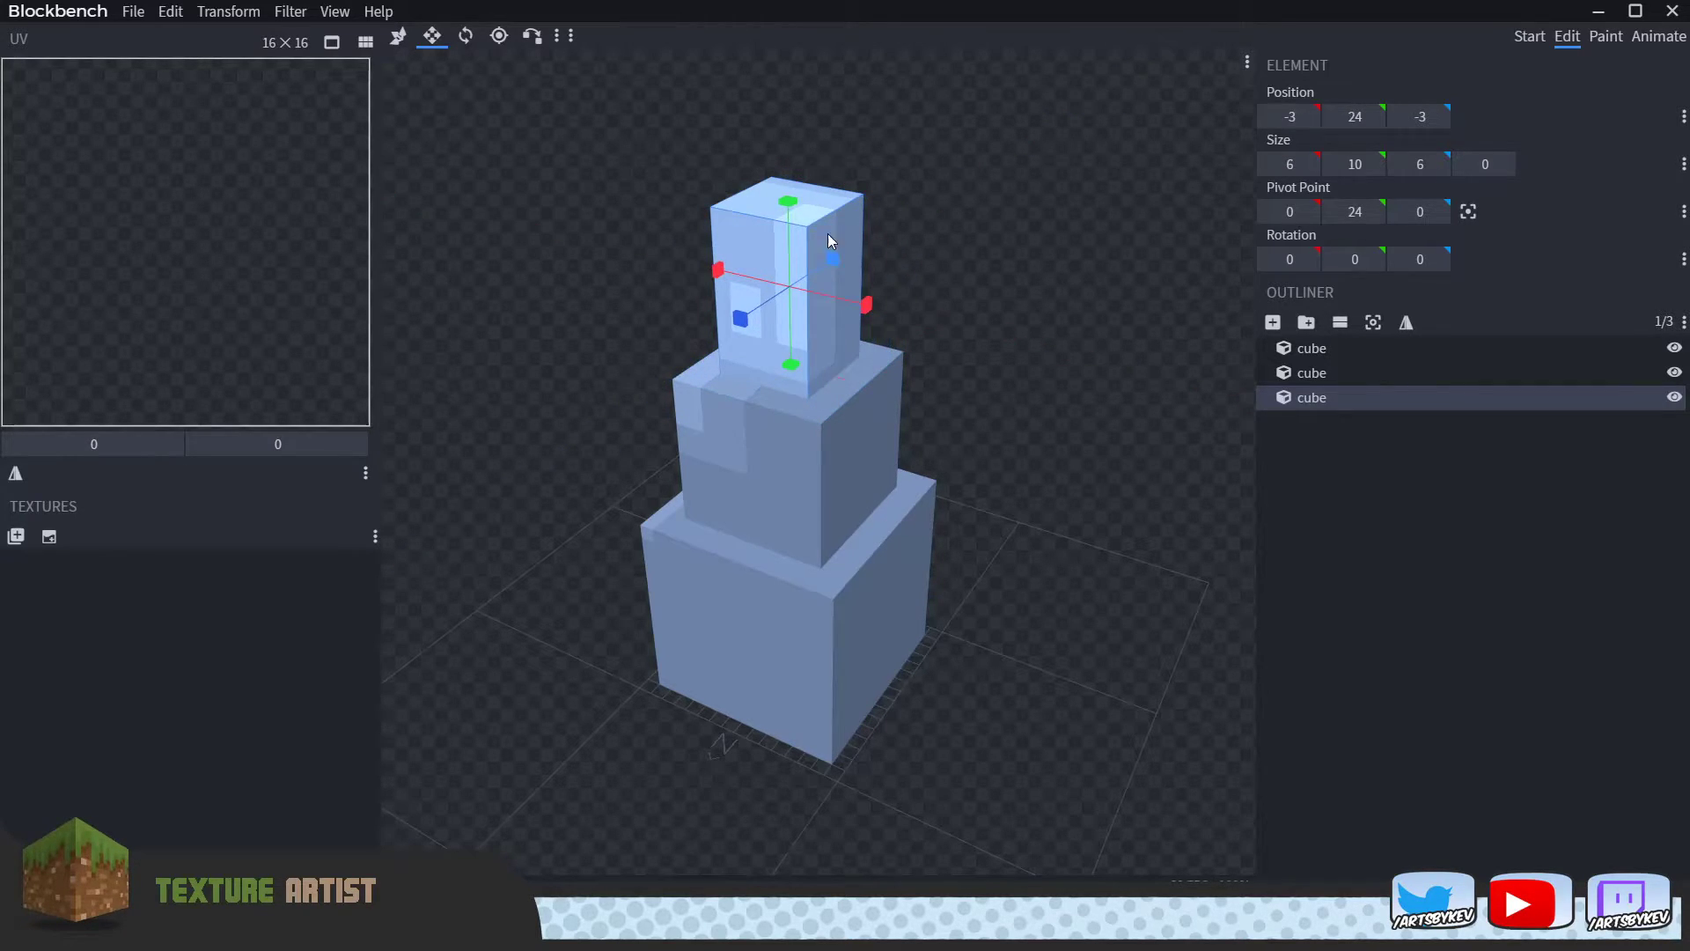
drag(789, 199, 795, 255)
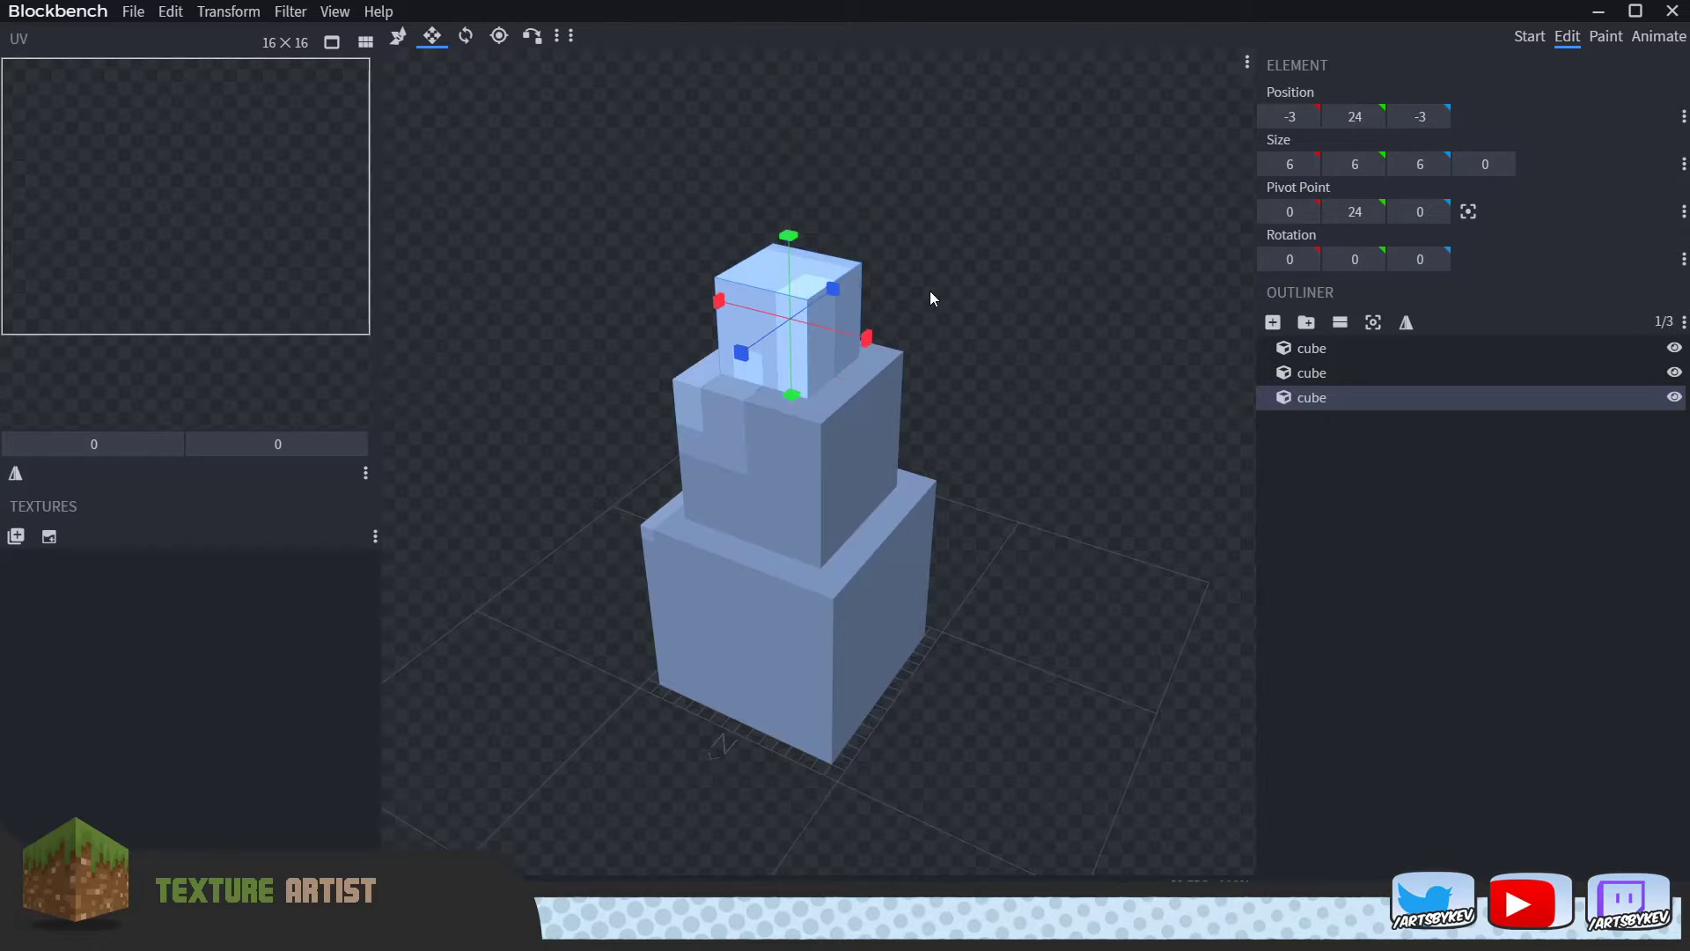
key(v)
drag(929, 290, 893, 278)
right_drag(894, 272, 947, 278)
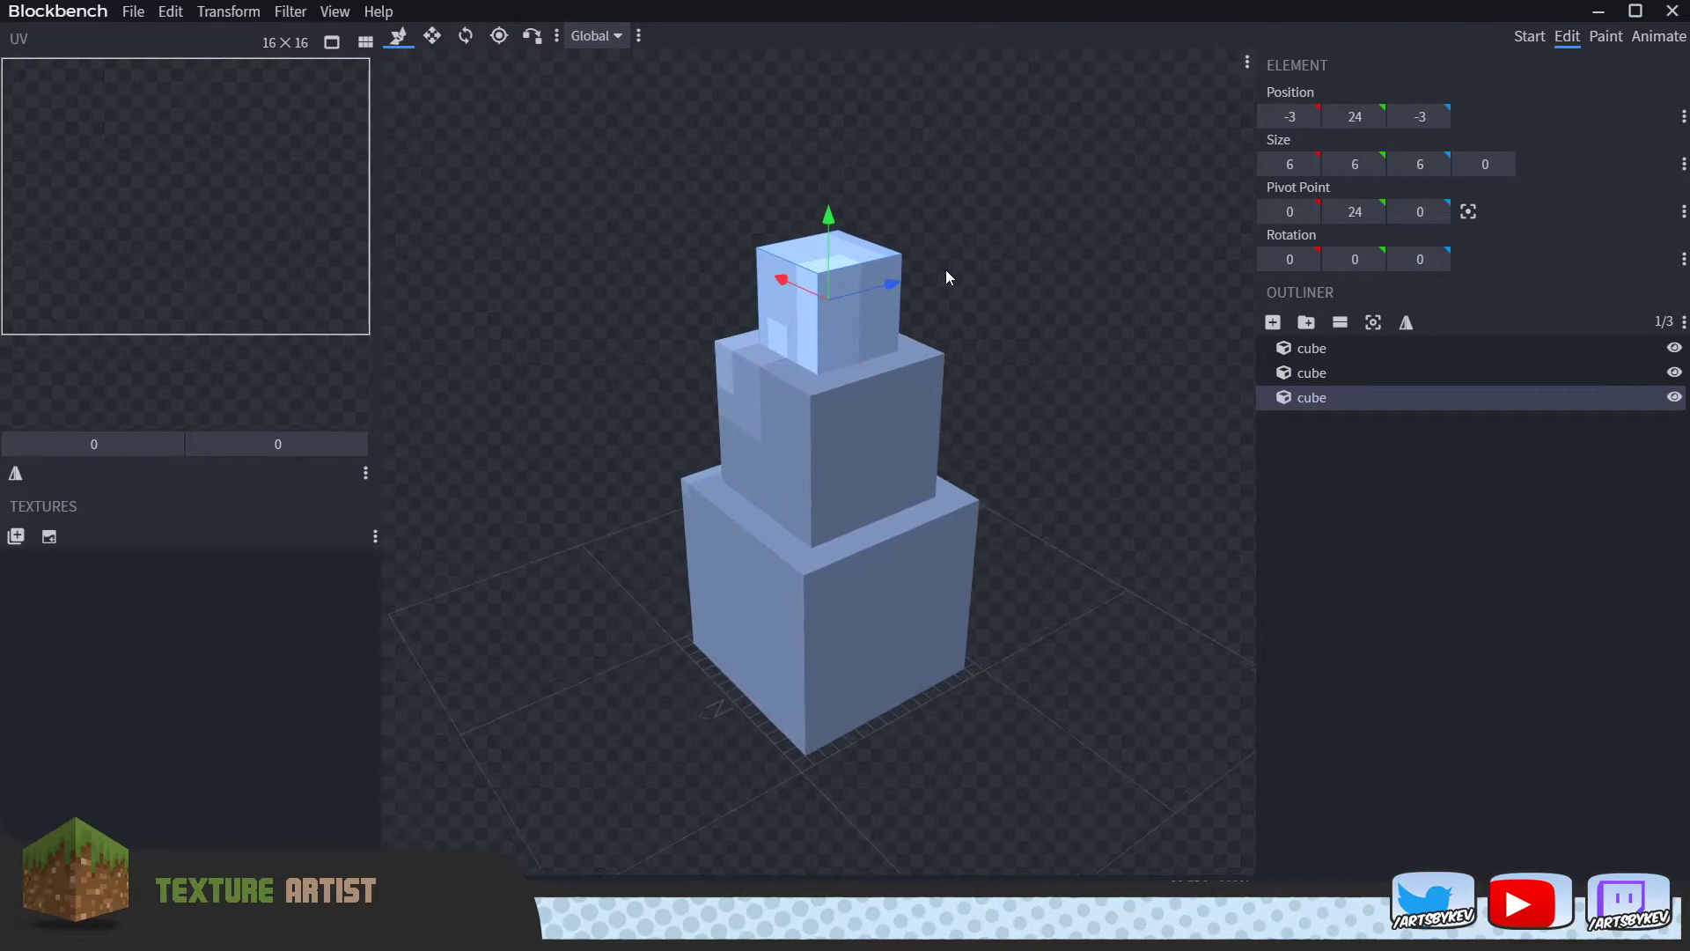
click(1451, 533)
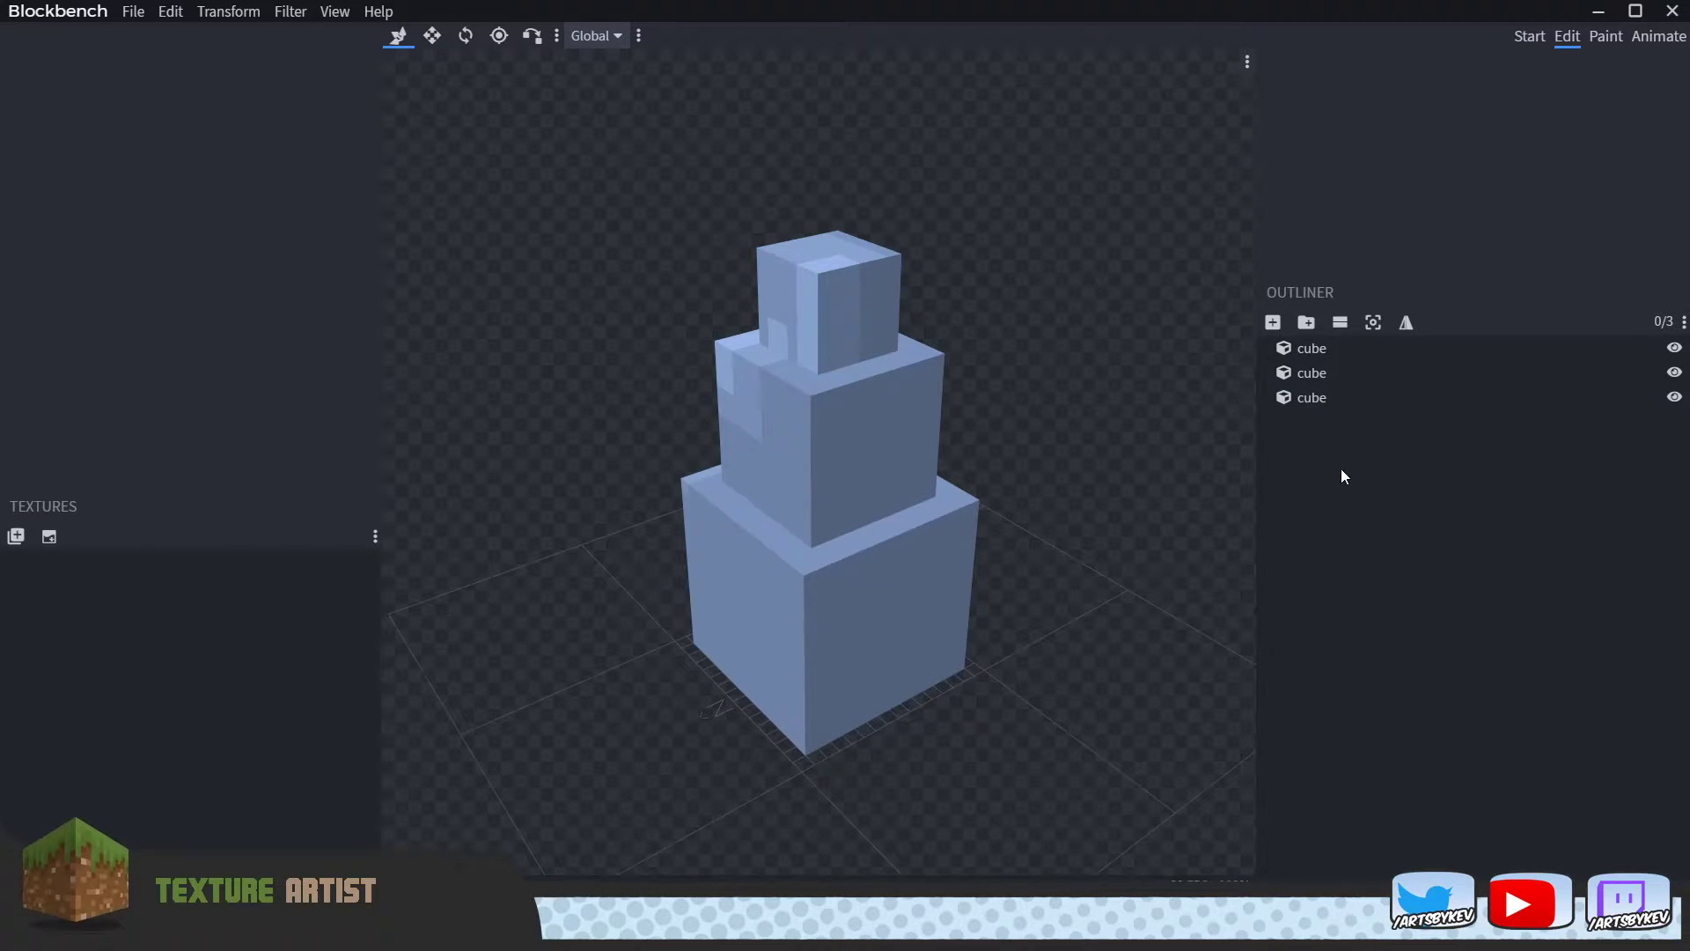
right_drag(1117, 539, 1097, 530)
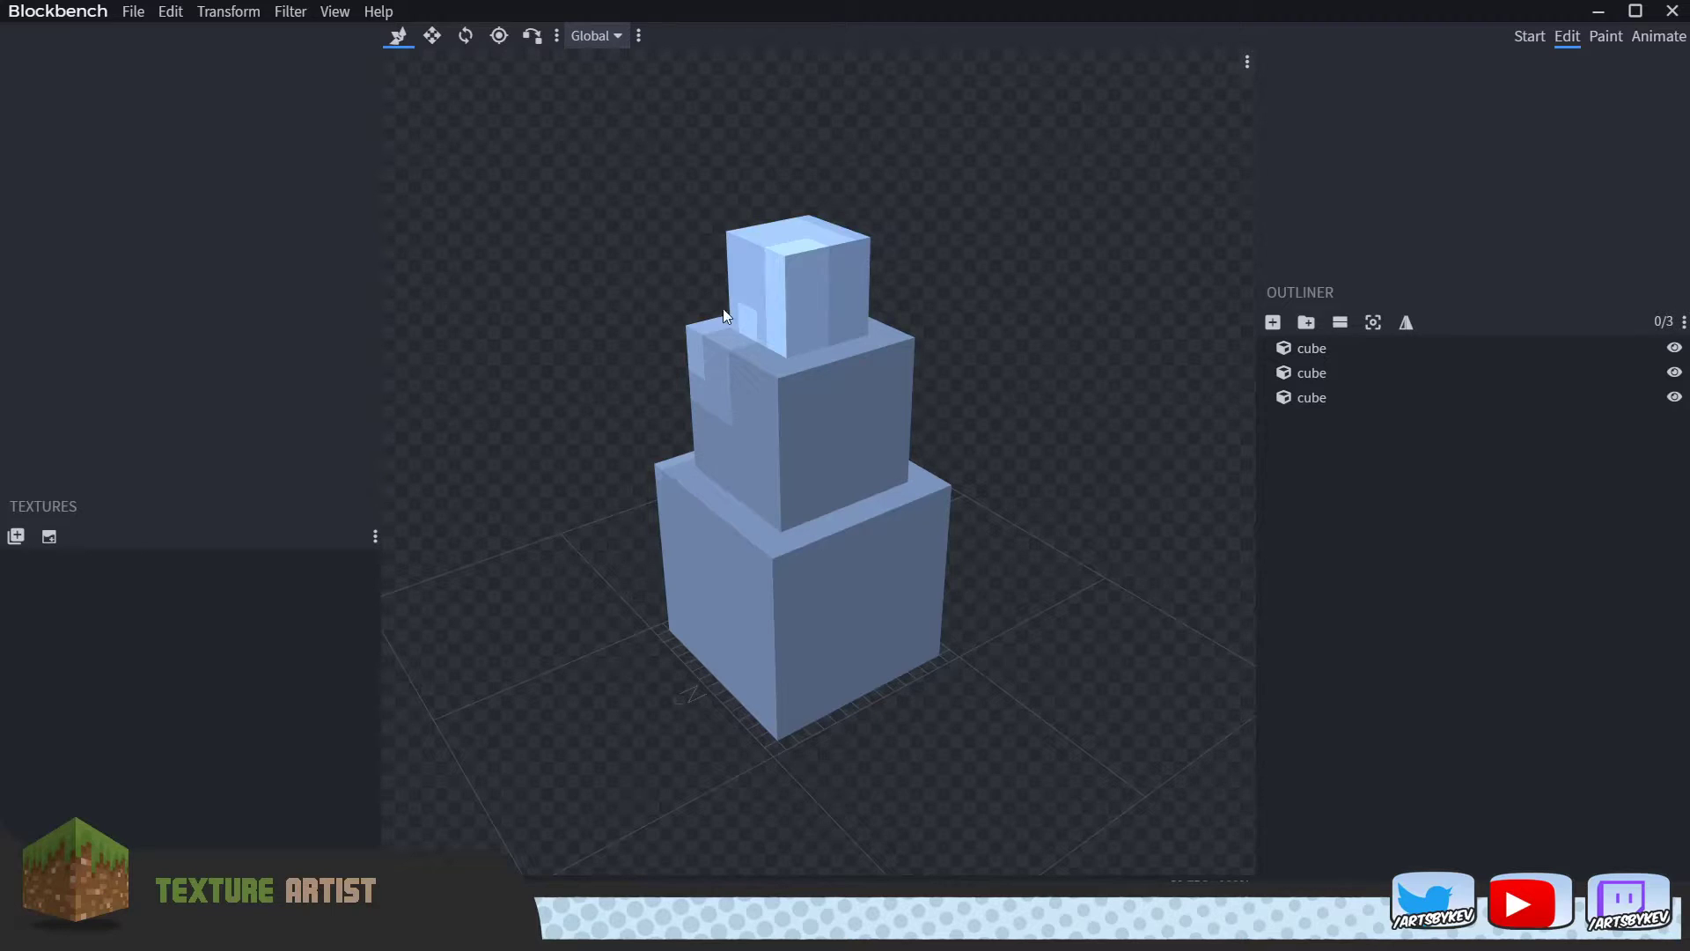
drag(521, 515, 553, 518)
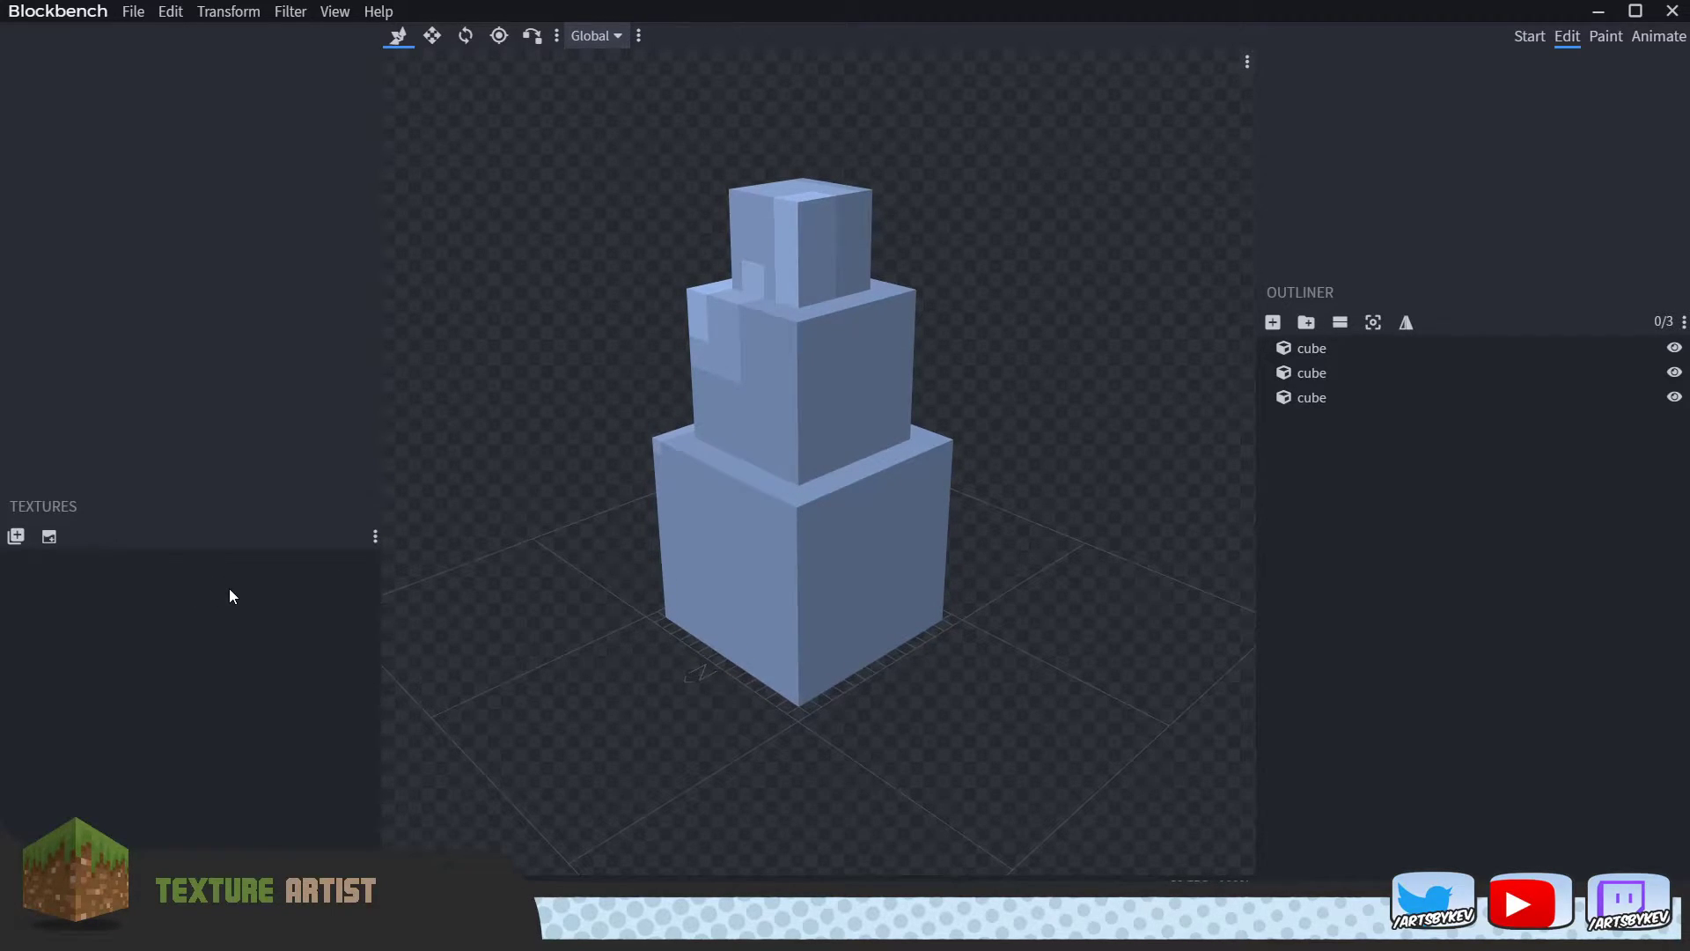
Create a templated texture named snow_man and turn off Power-of-2 Size.
click(49, 537)
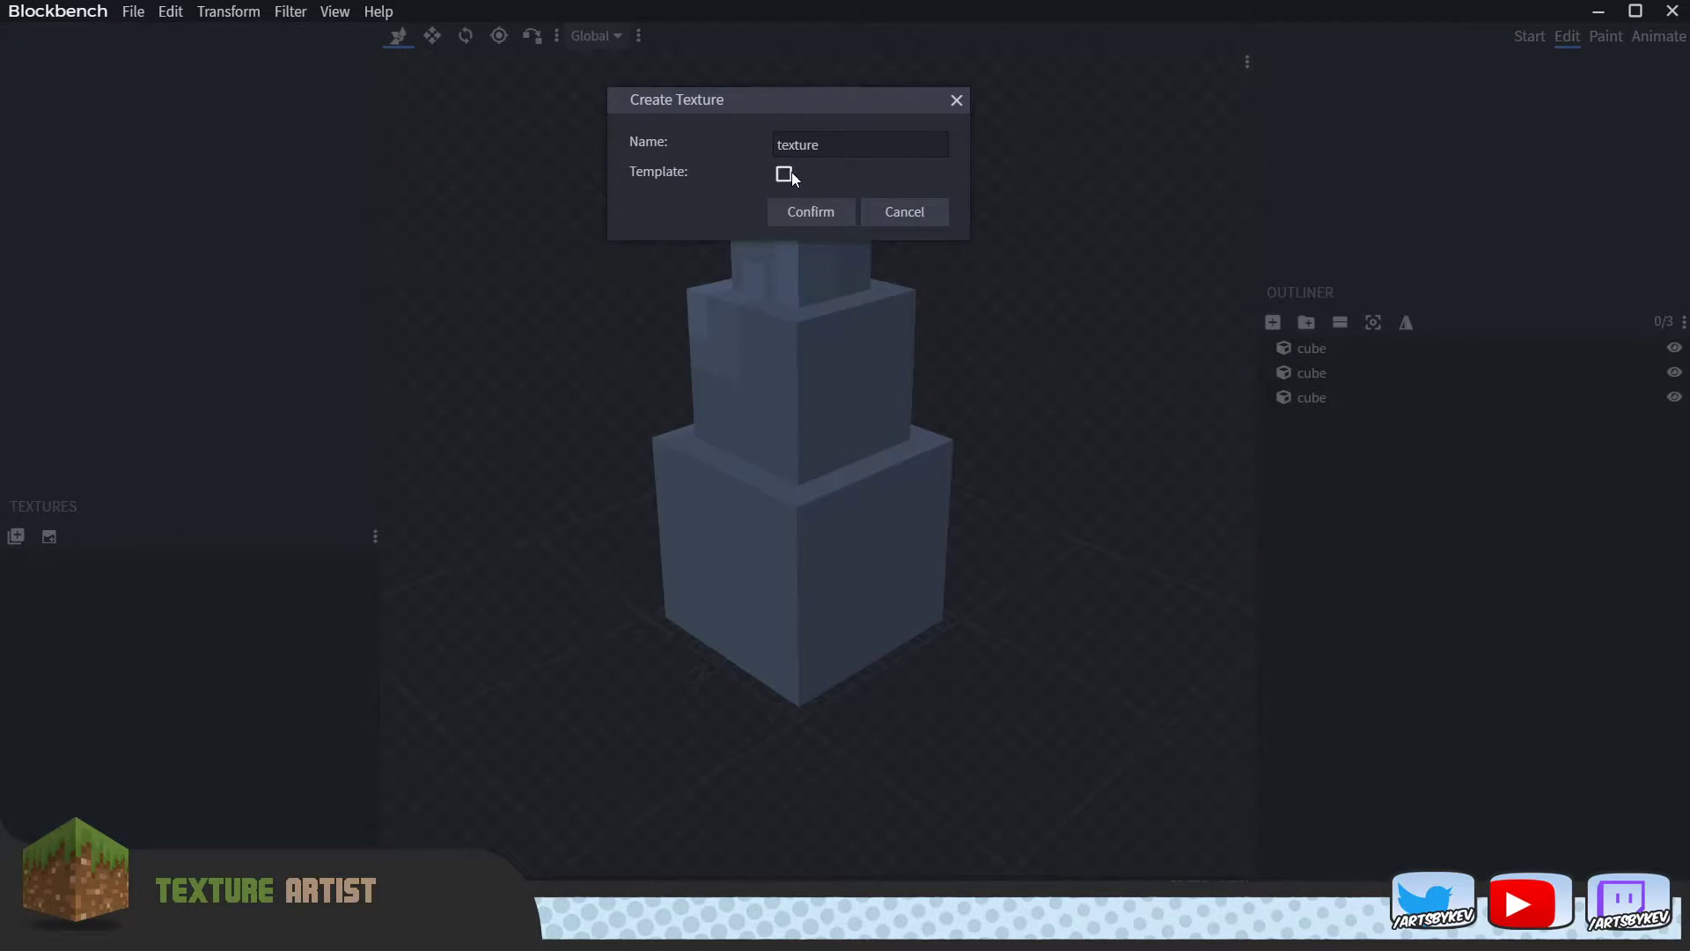
click(784, 173)
key(shift+Tab)
text(asn)
key(BackSpace)
key(BackSpace)
key(BackSpace)
text(snow_man)
click(789, 212)
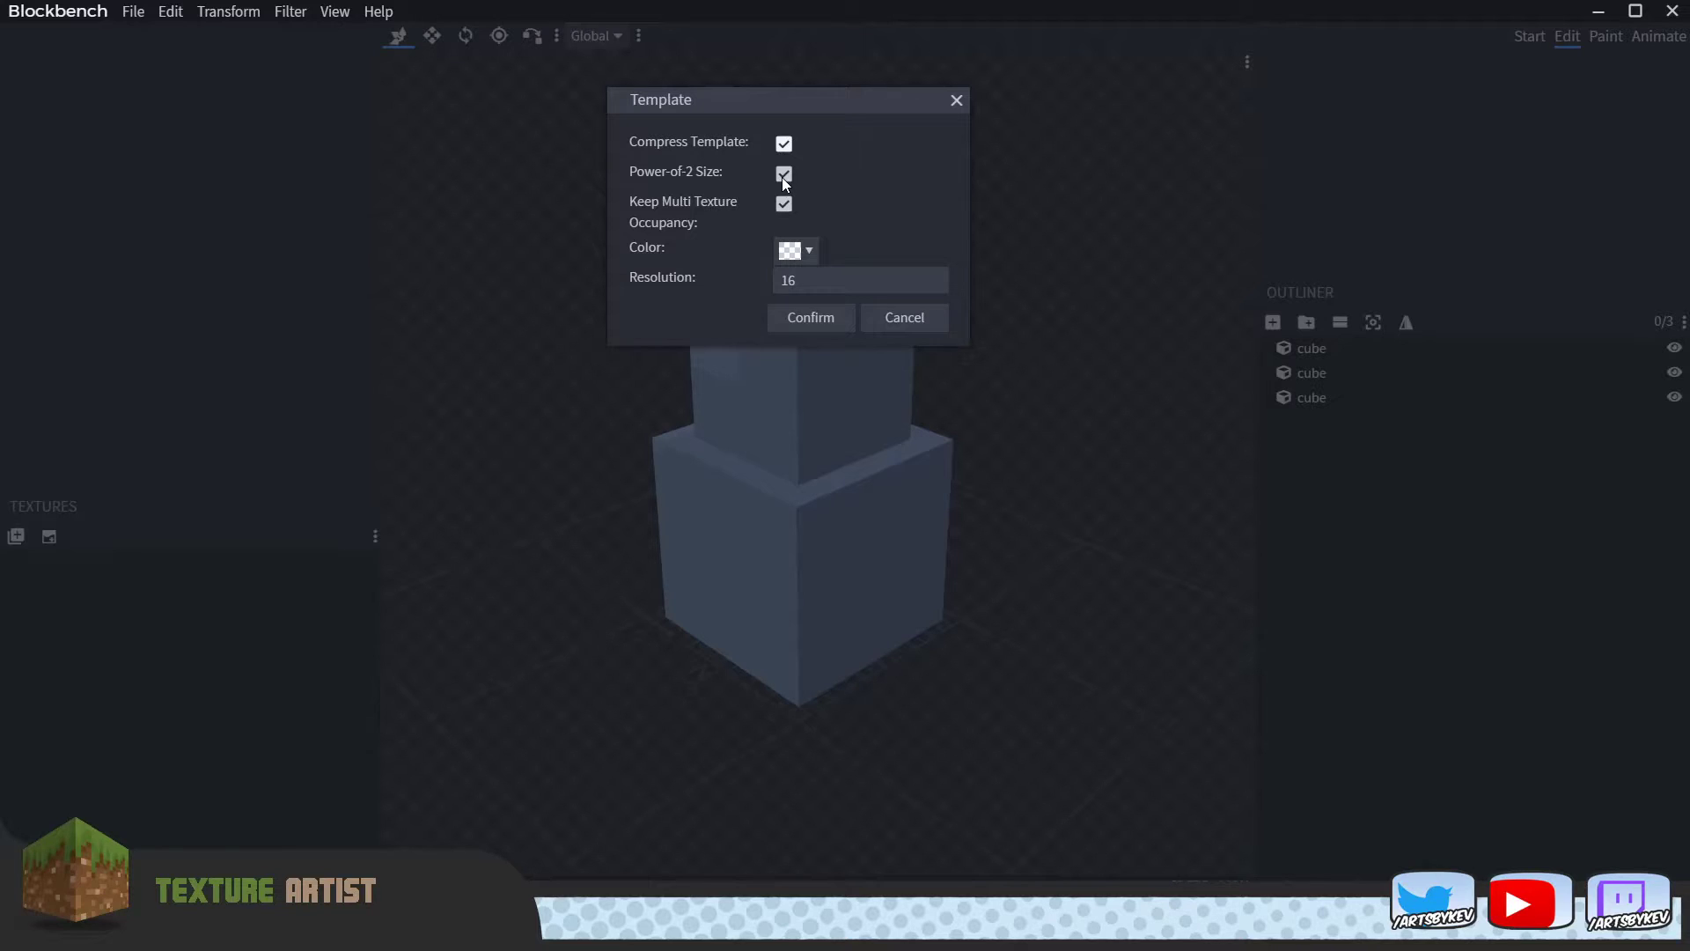
click(783, 174)
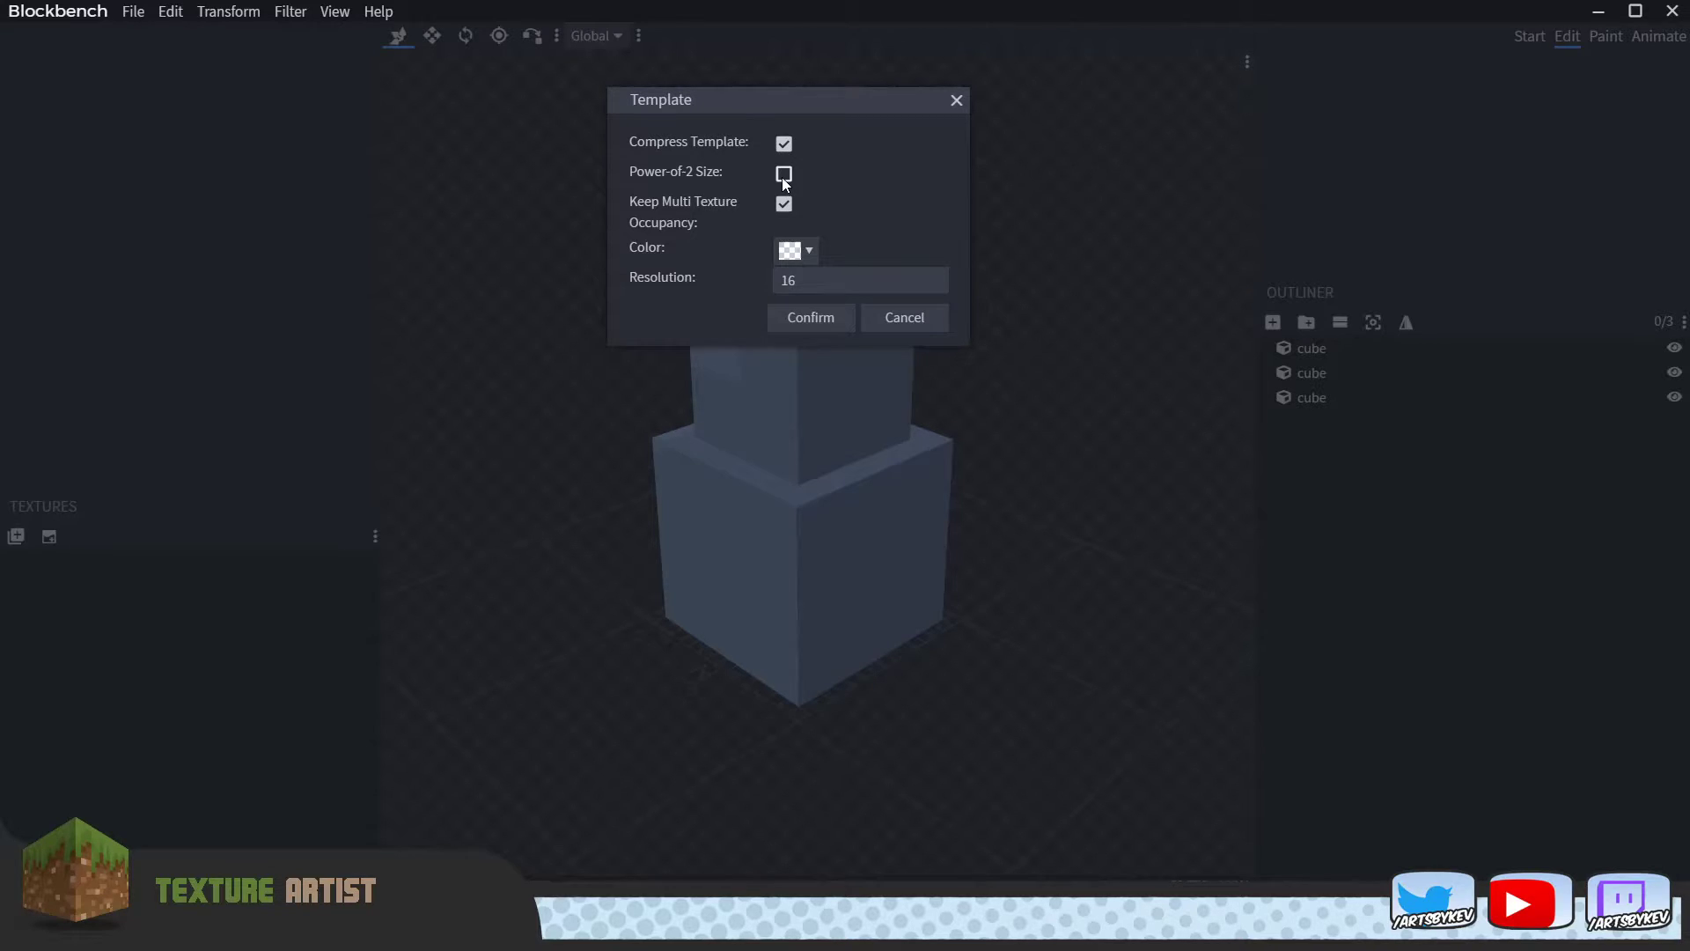
Generate the 64×64 snow_man template onto the cubes and pick face-fill painting in the Paint workspace.
click(819, 321)
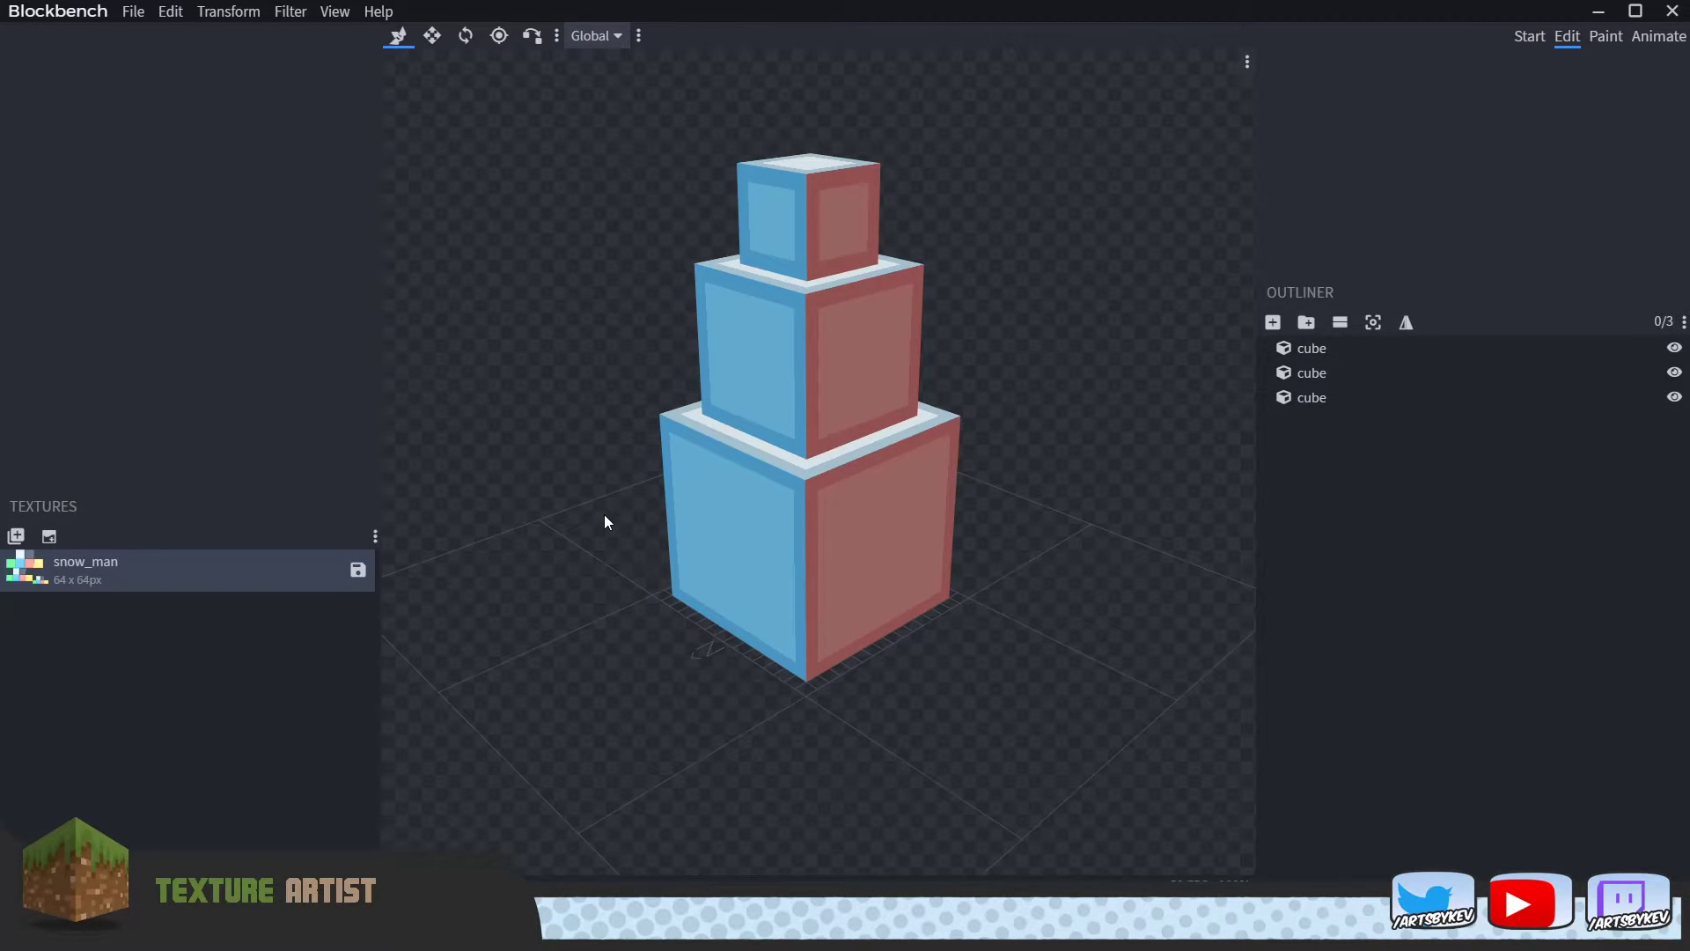
drag(602, 514, 684, 501)
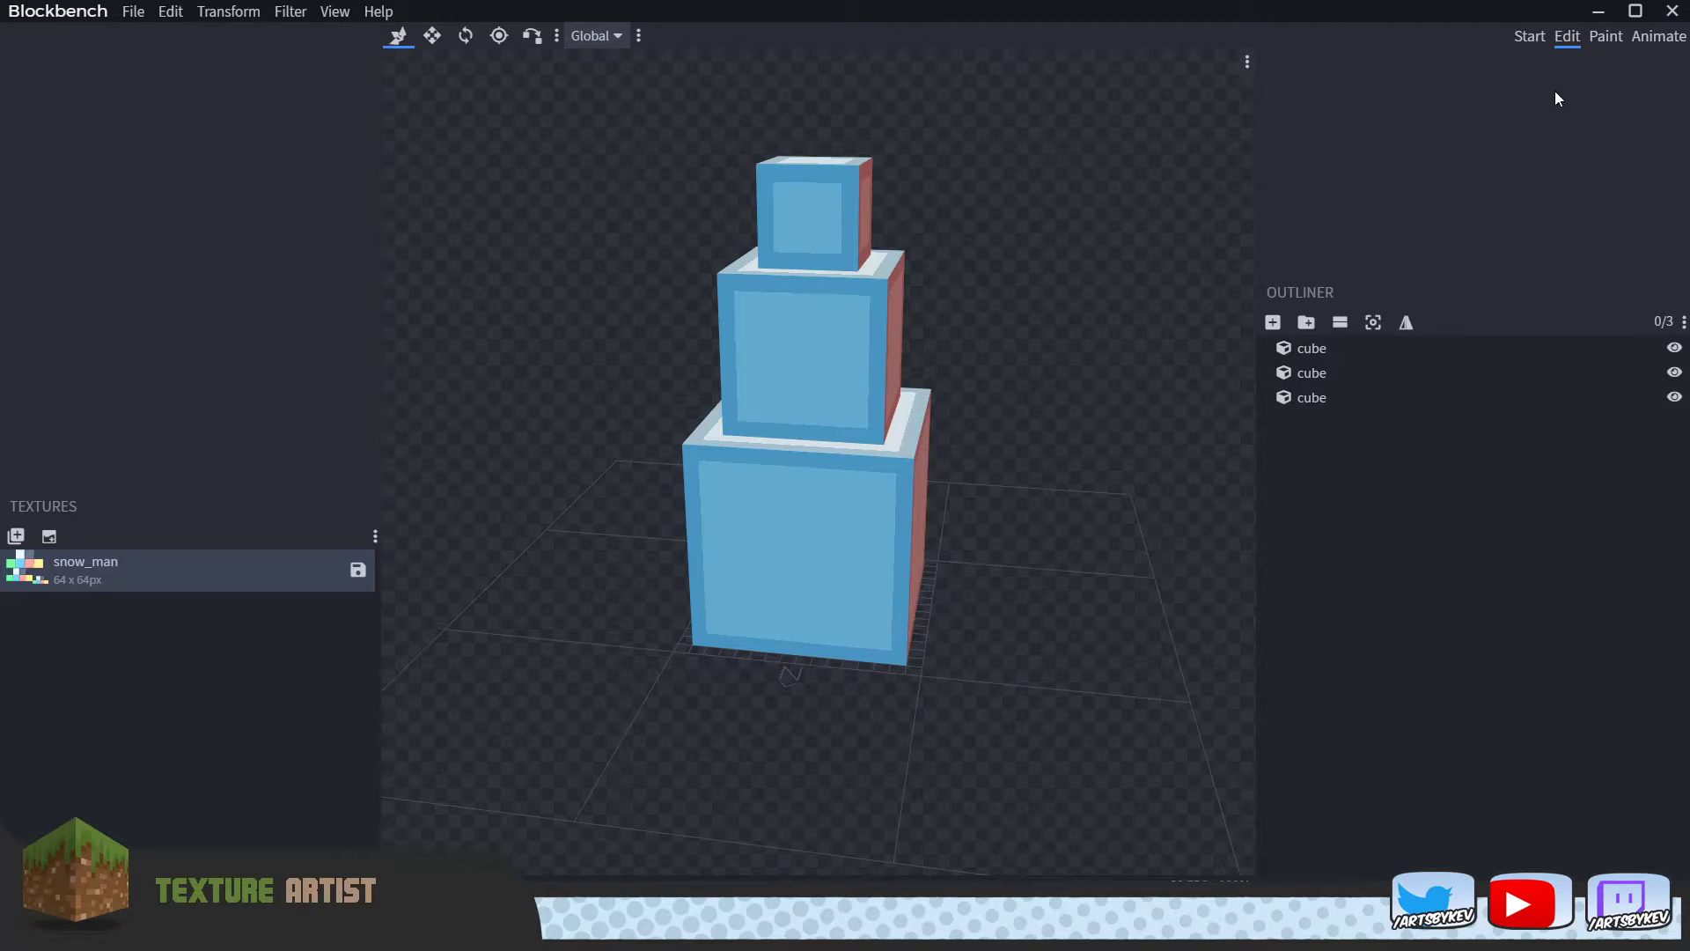
click(1604, 36)
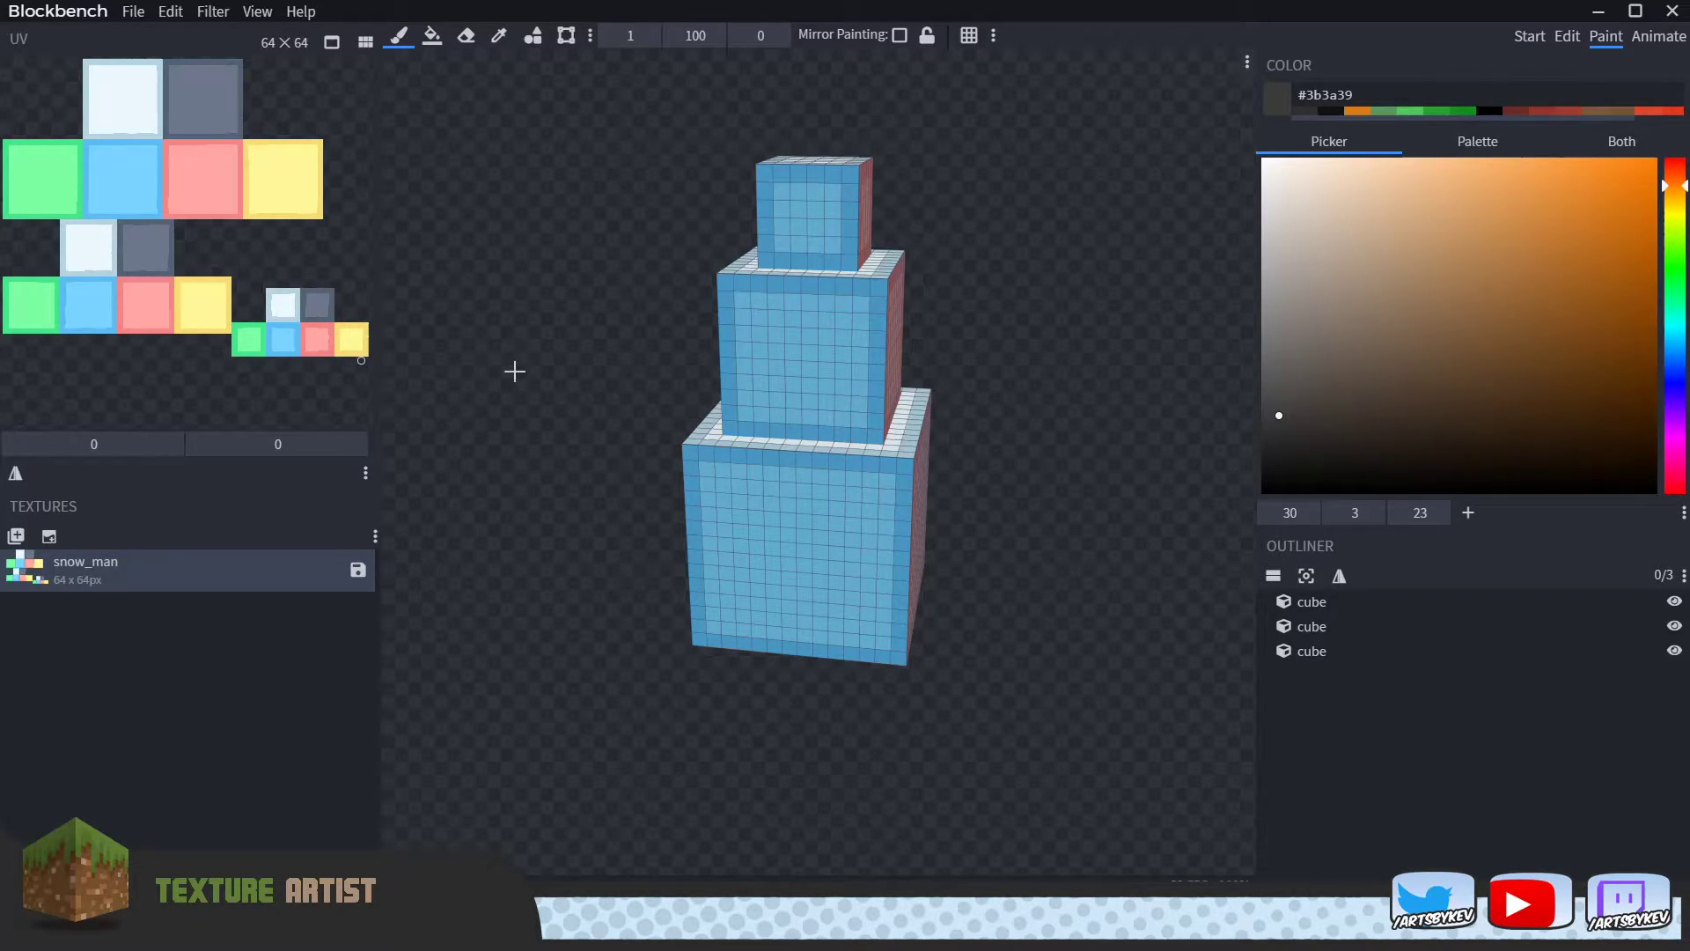
mouse_move(515, 371)
mouse_down()
mouse_move(585, 347)
mouse_move(572, 368)
mouse_up()
click(431, 37)
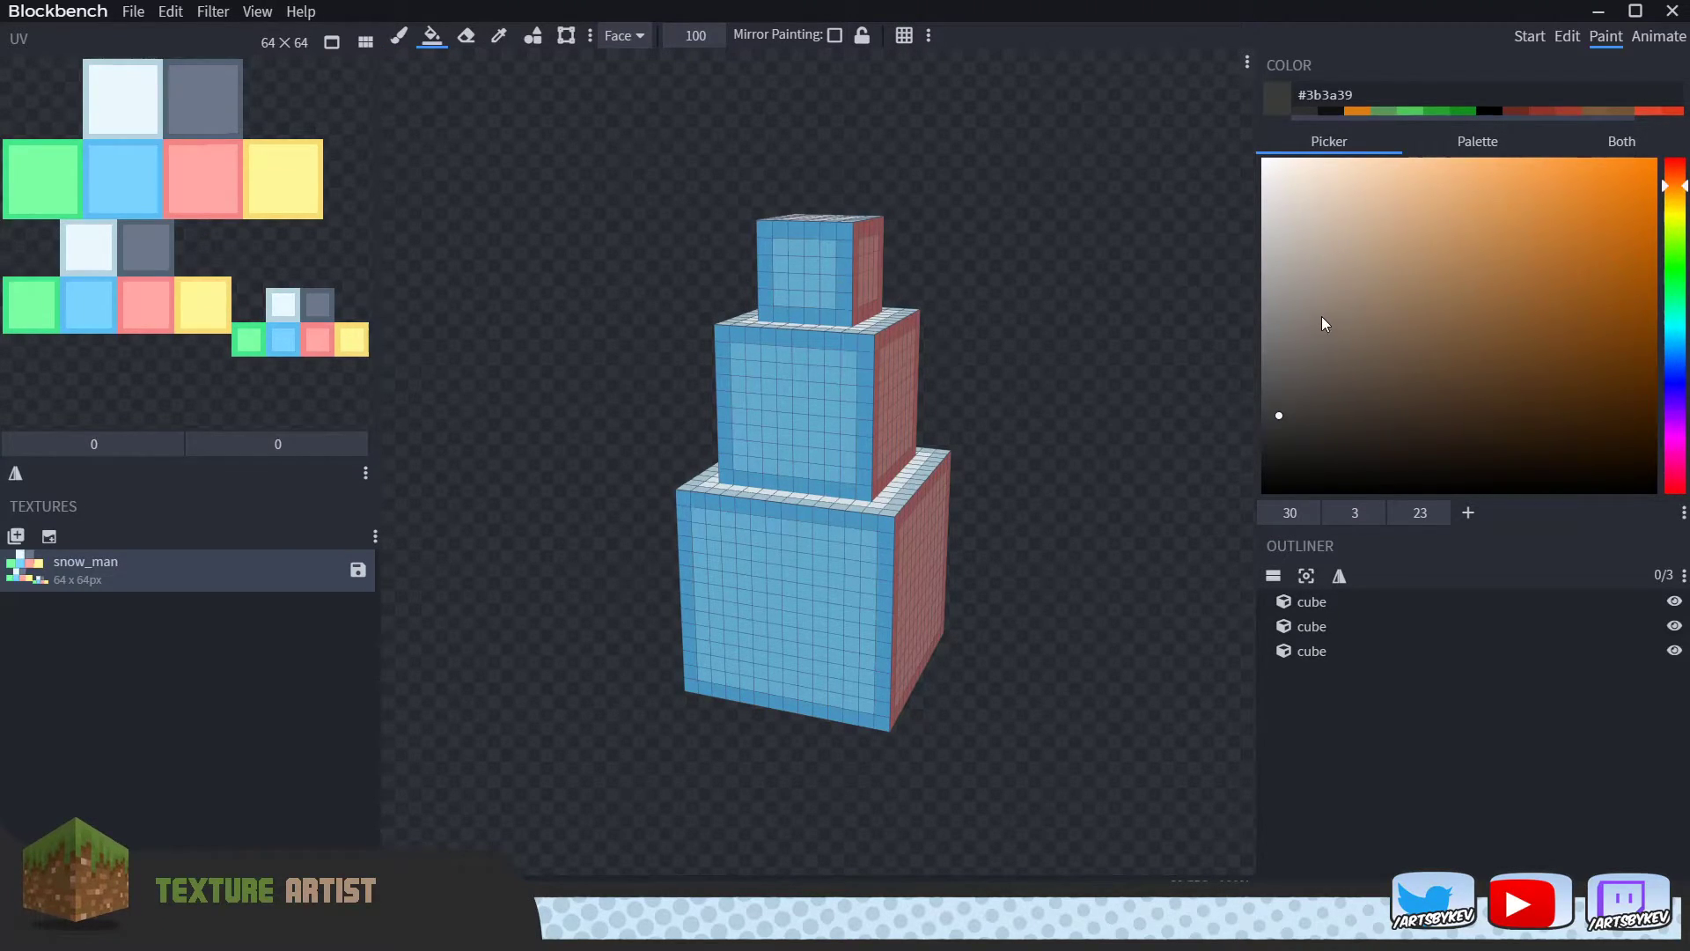
Pick off-white #f8f5f2 and fill the visible faces of all three cubes.
drag(1277, 356, 1273, 177)
drag(1114, 167, 1091, 174)
click(432, 40)
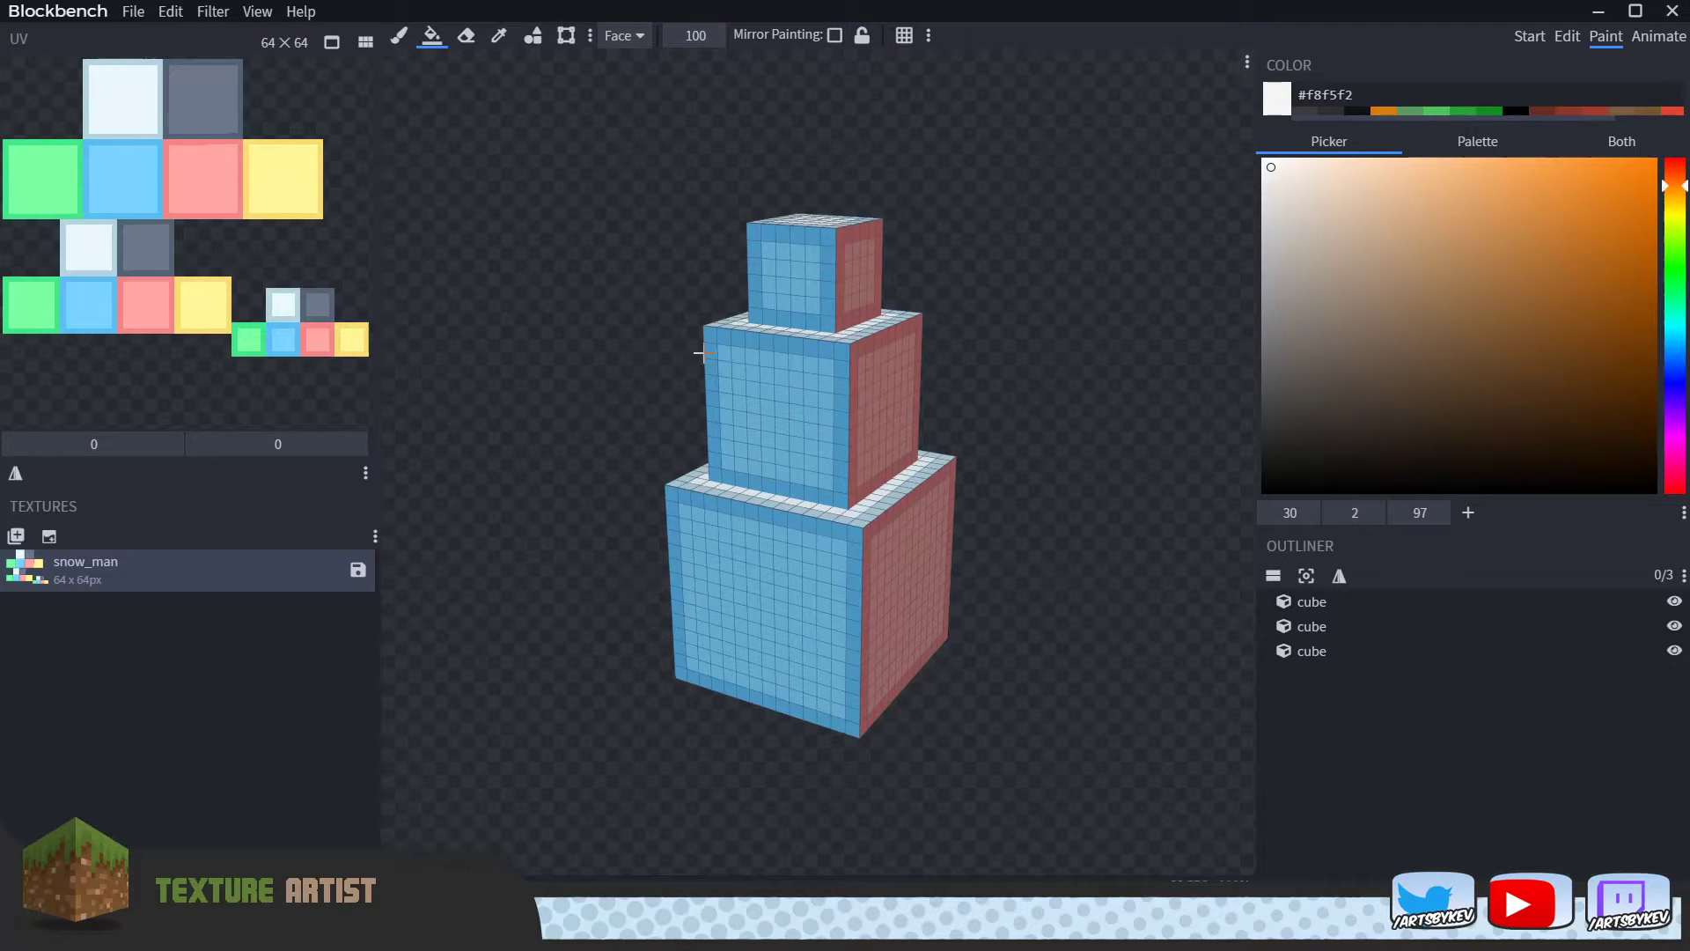
click(774, 453)
click(766, 607)
click(885, 405)
click(903, 592)
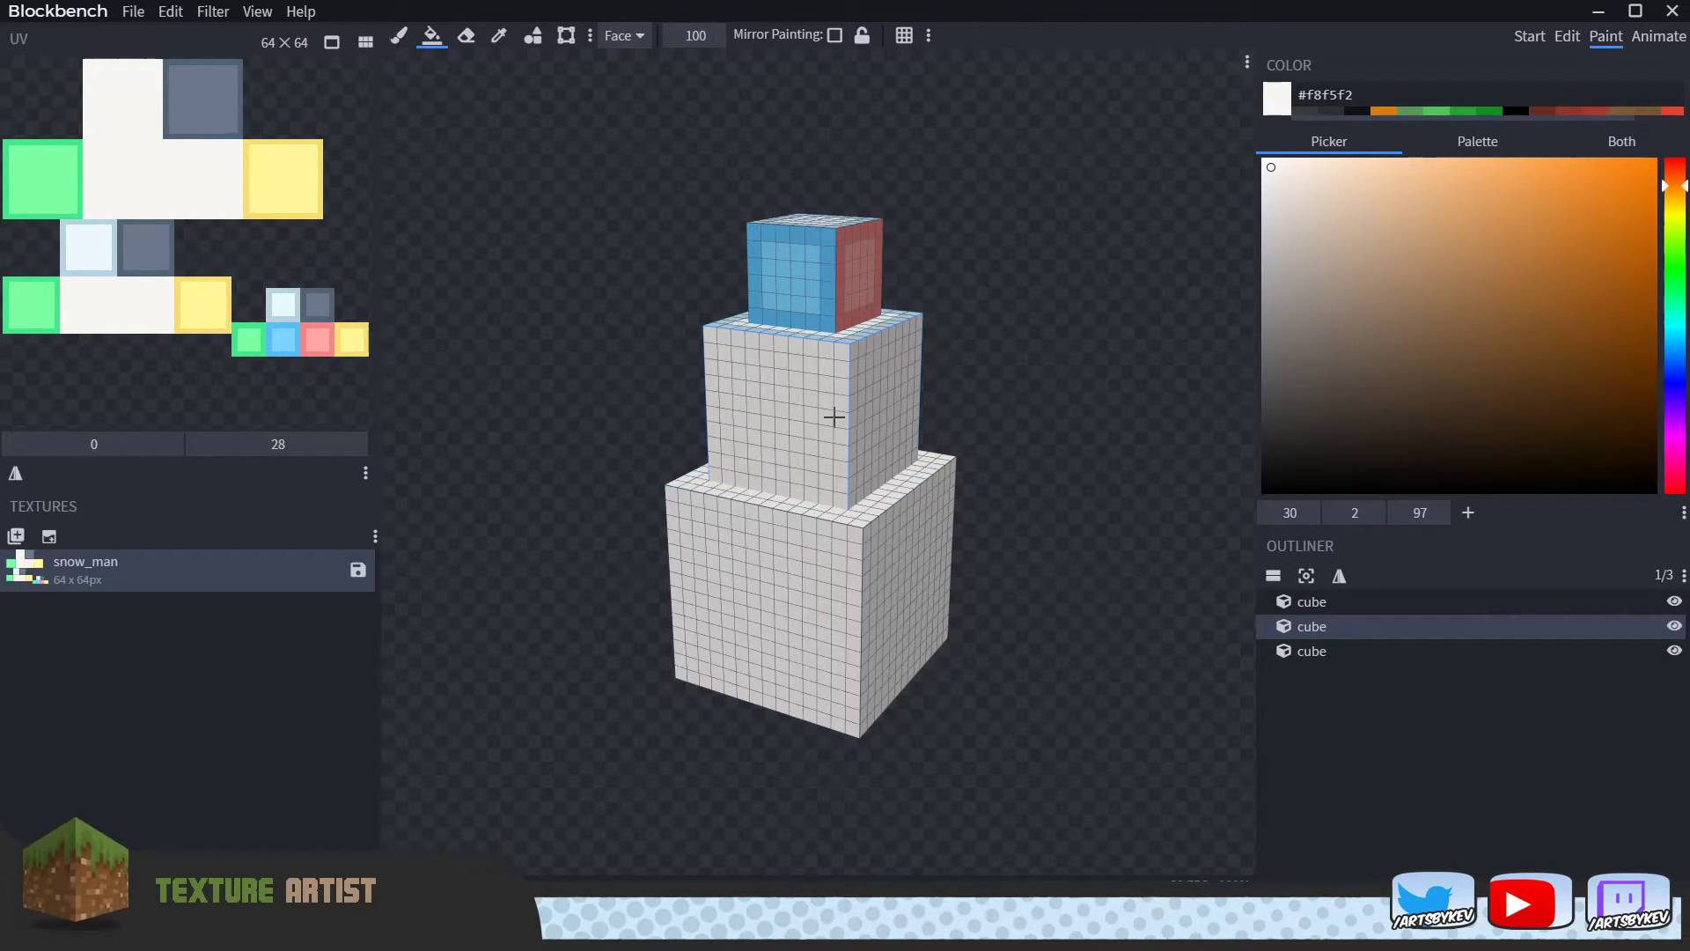
click(818, 328)
click(810, 290)
click(836, 220)
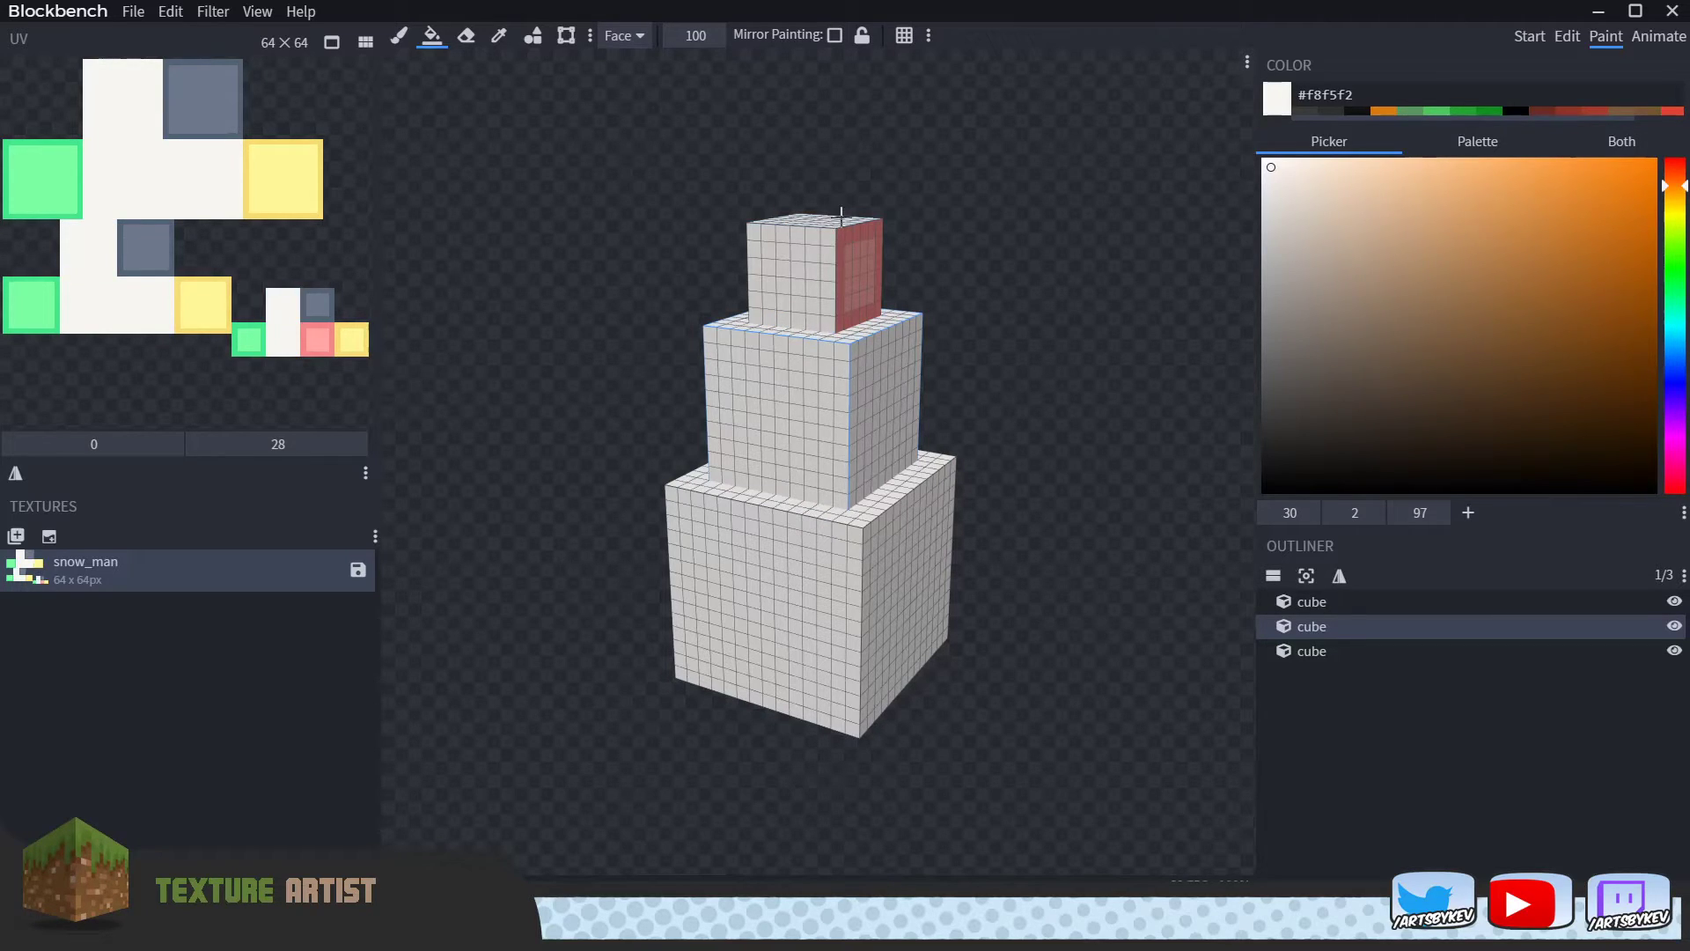
click(859, 281)
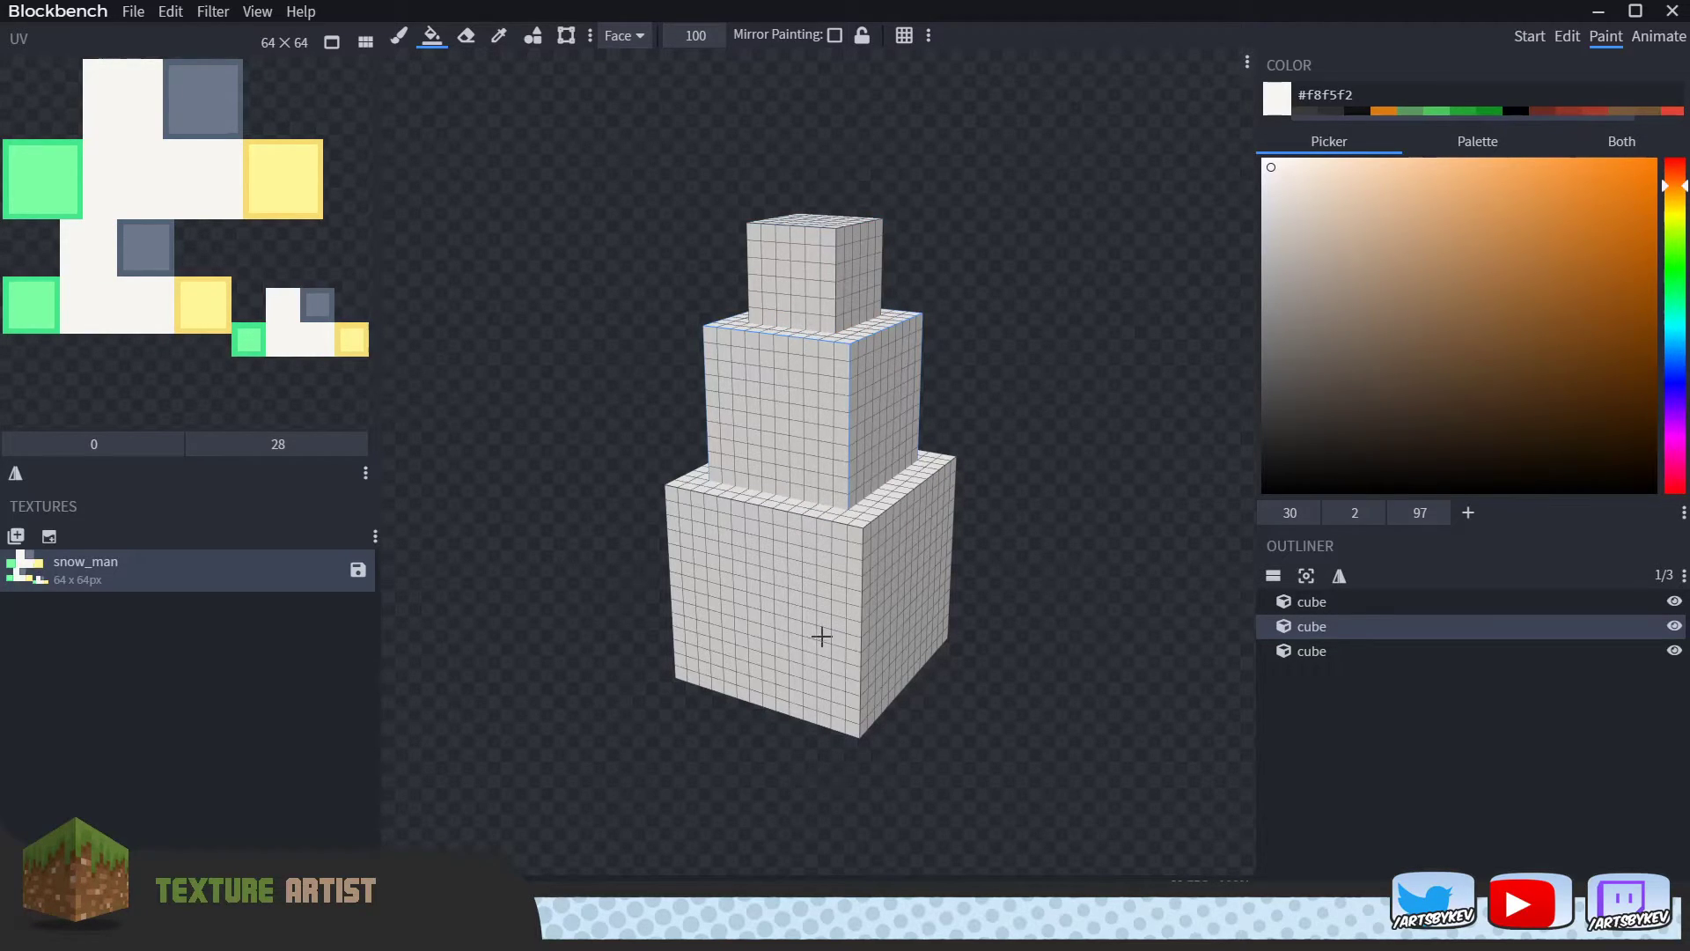
Fill the remaining side faces and the bottom cube's underside with #f8f5f2.
drag(1098, 532, 1033, 566)
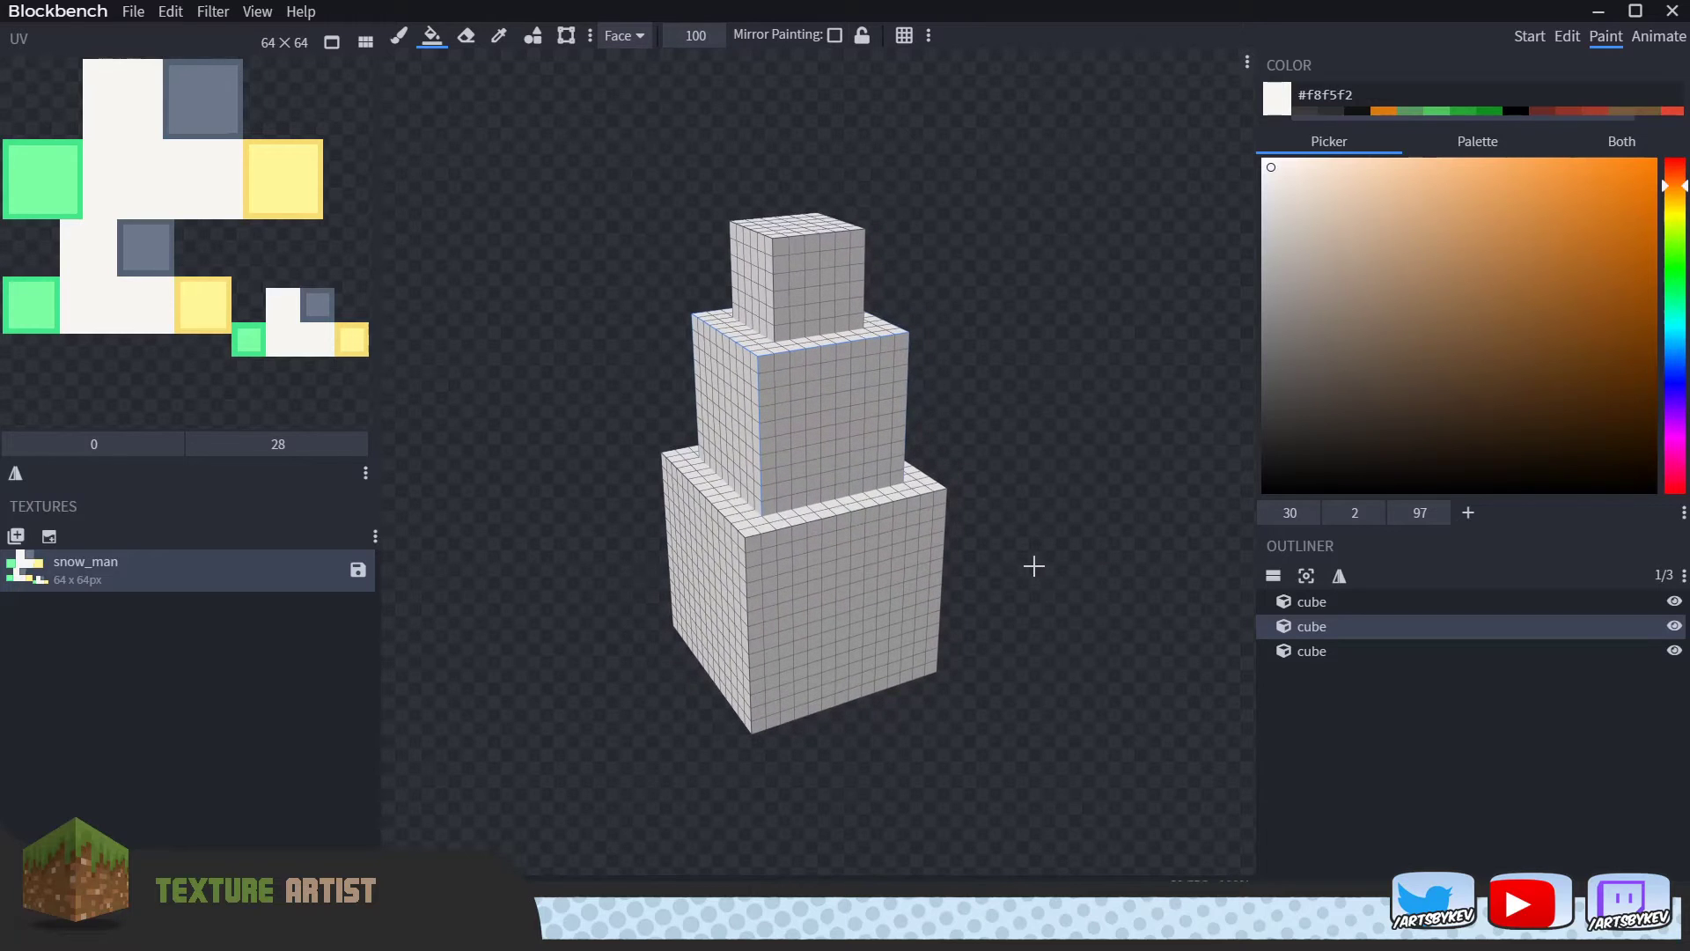
drag(1123, 618, 778, 402)
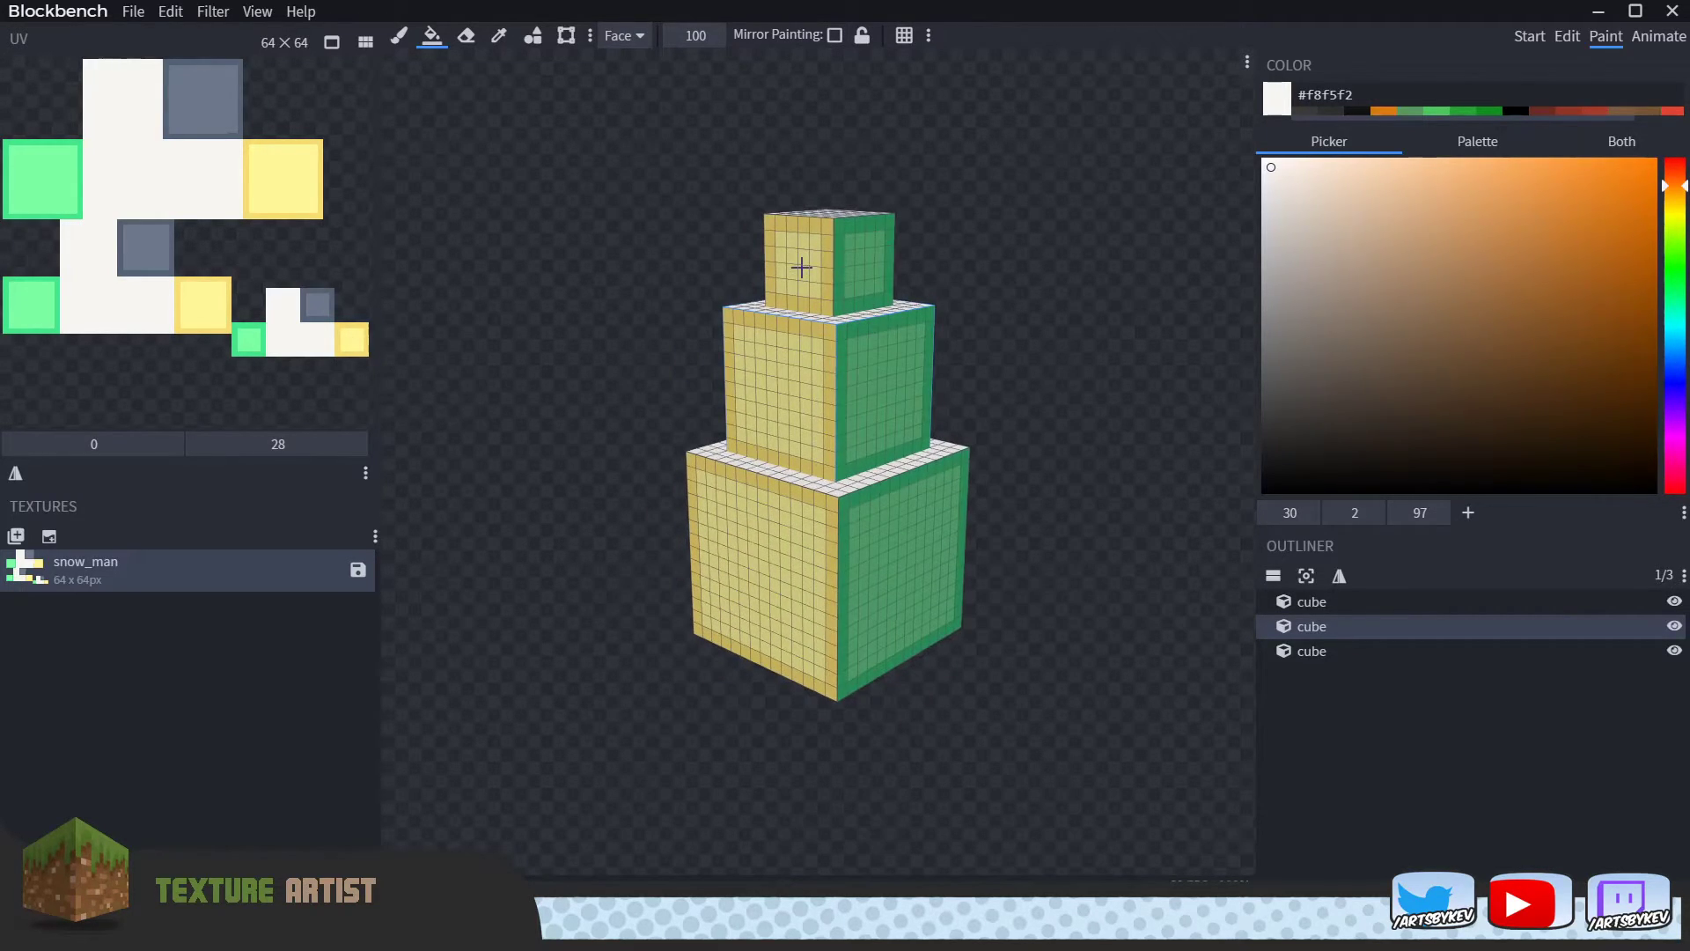
mouse_move(793, 238)
mouse_down()
mouse_move(805, 383)
mouse_move(855, 385)
mouse_move(845, 550)
mouse_up()
click(838, 551)
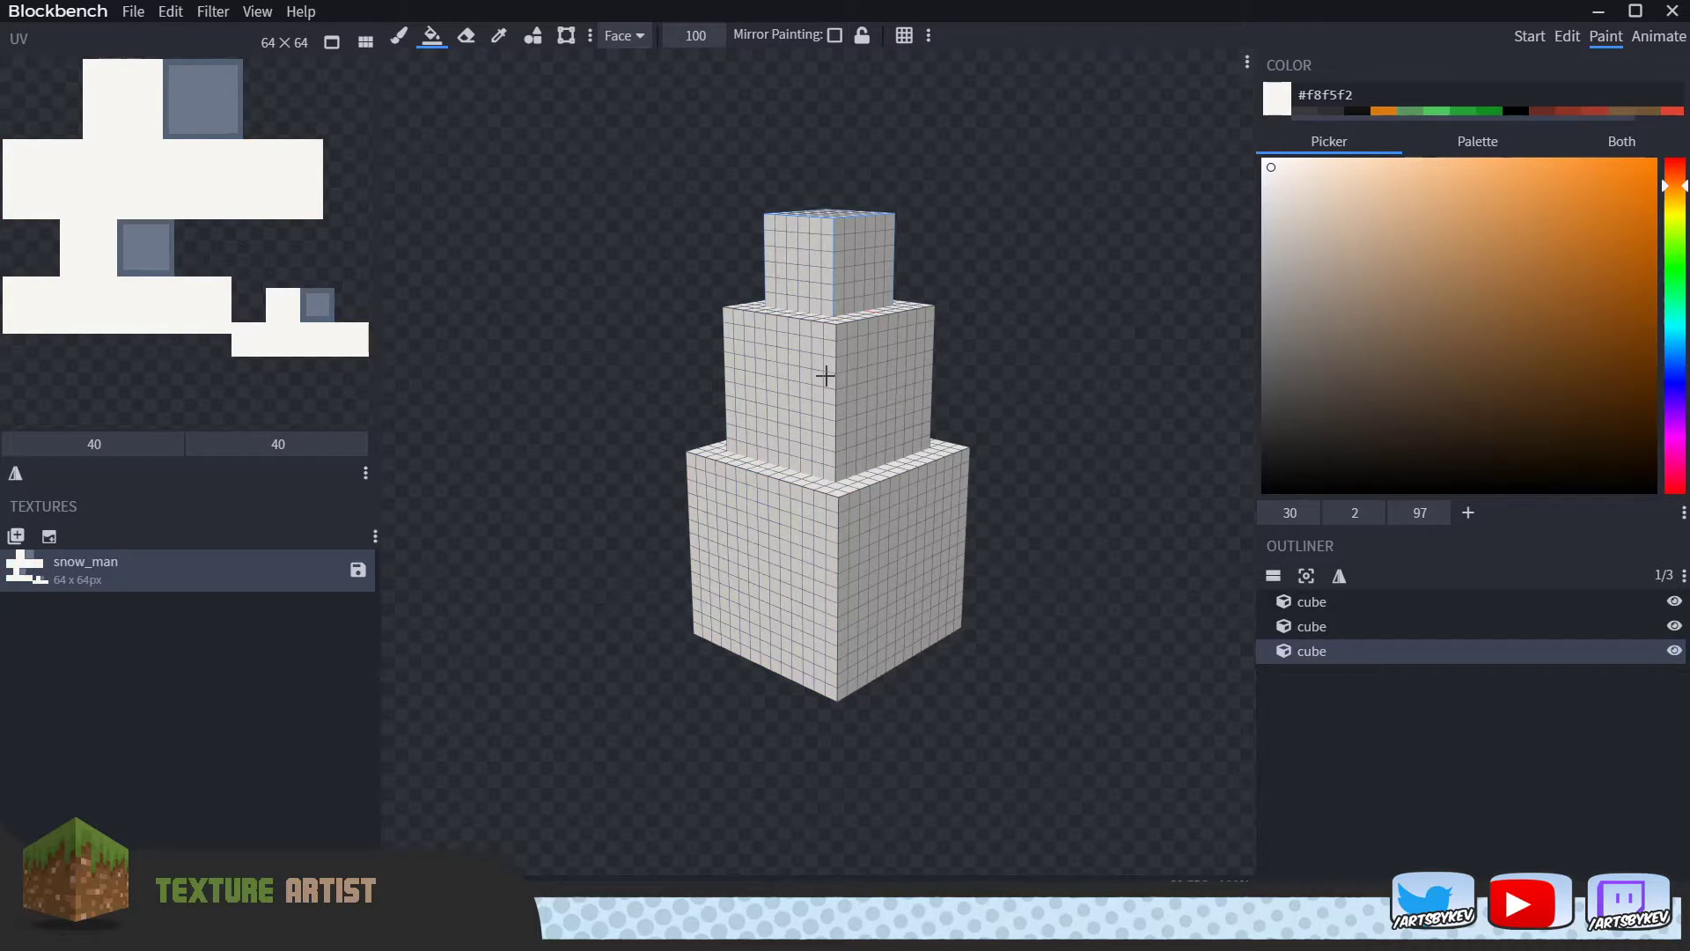
drag(1030, 782, 1064, 658)
click(832, 646)
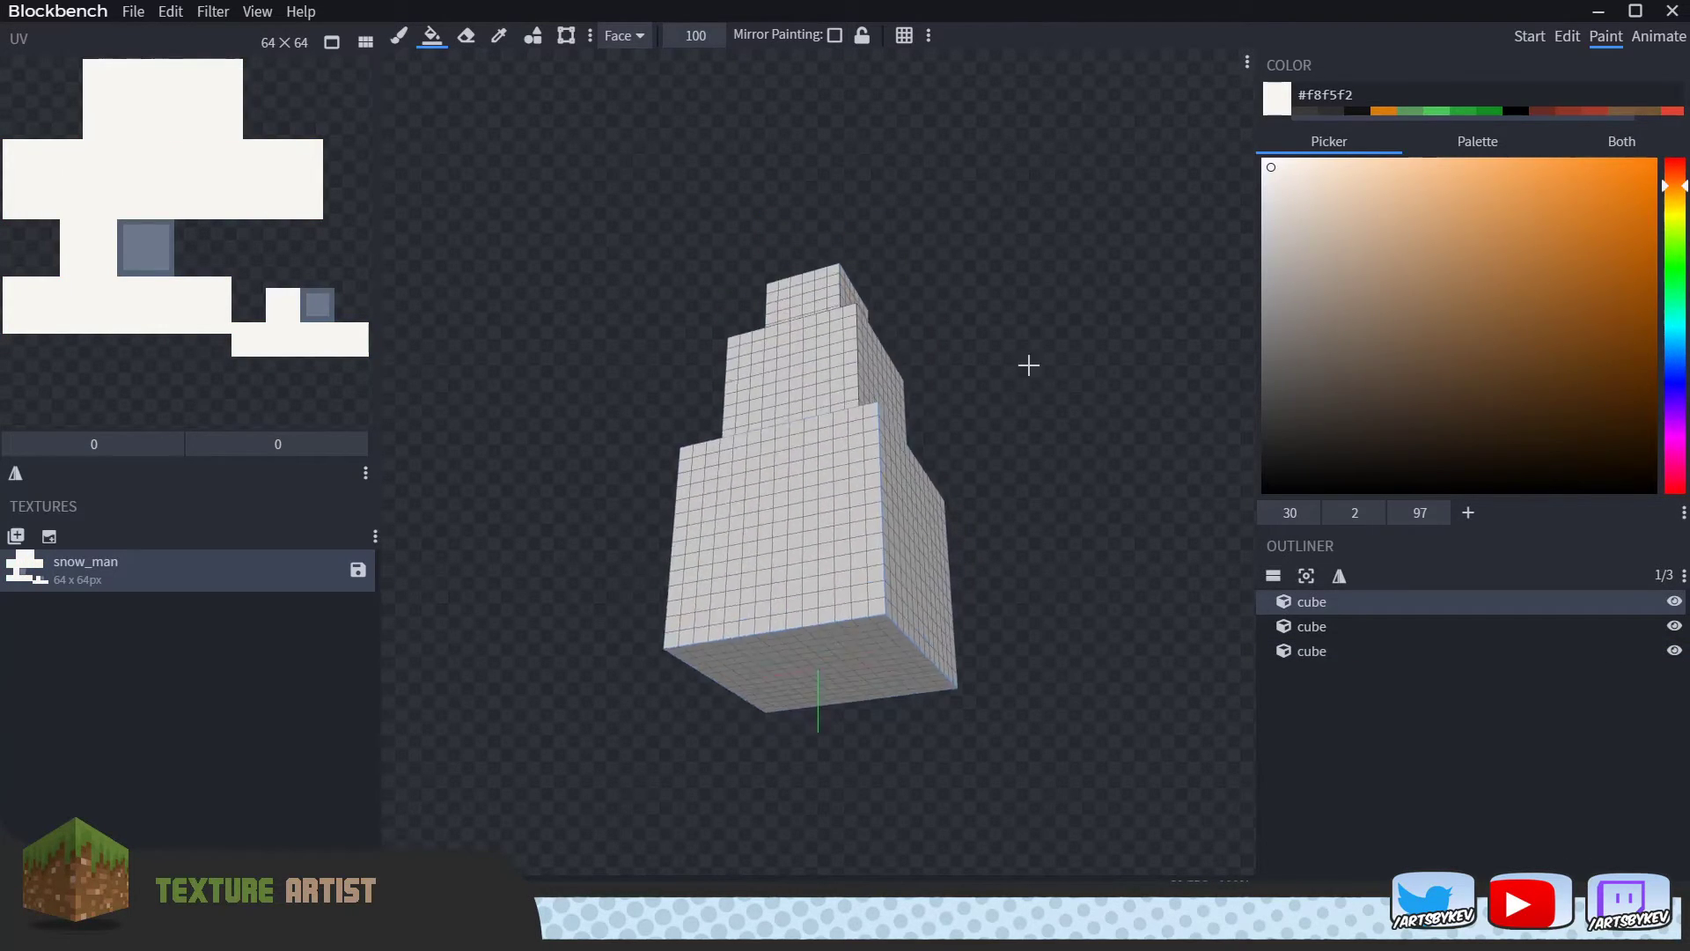
drag(1026, 362, 1055, 463)
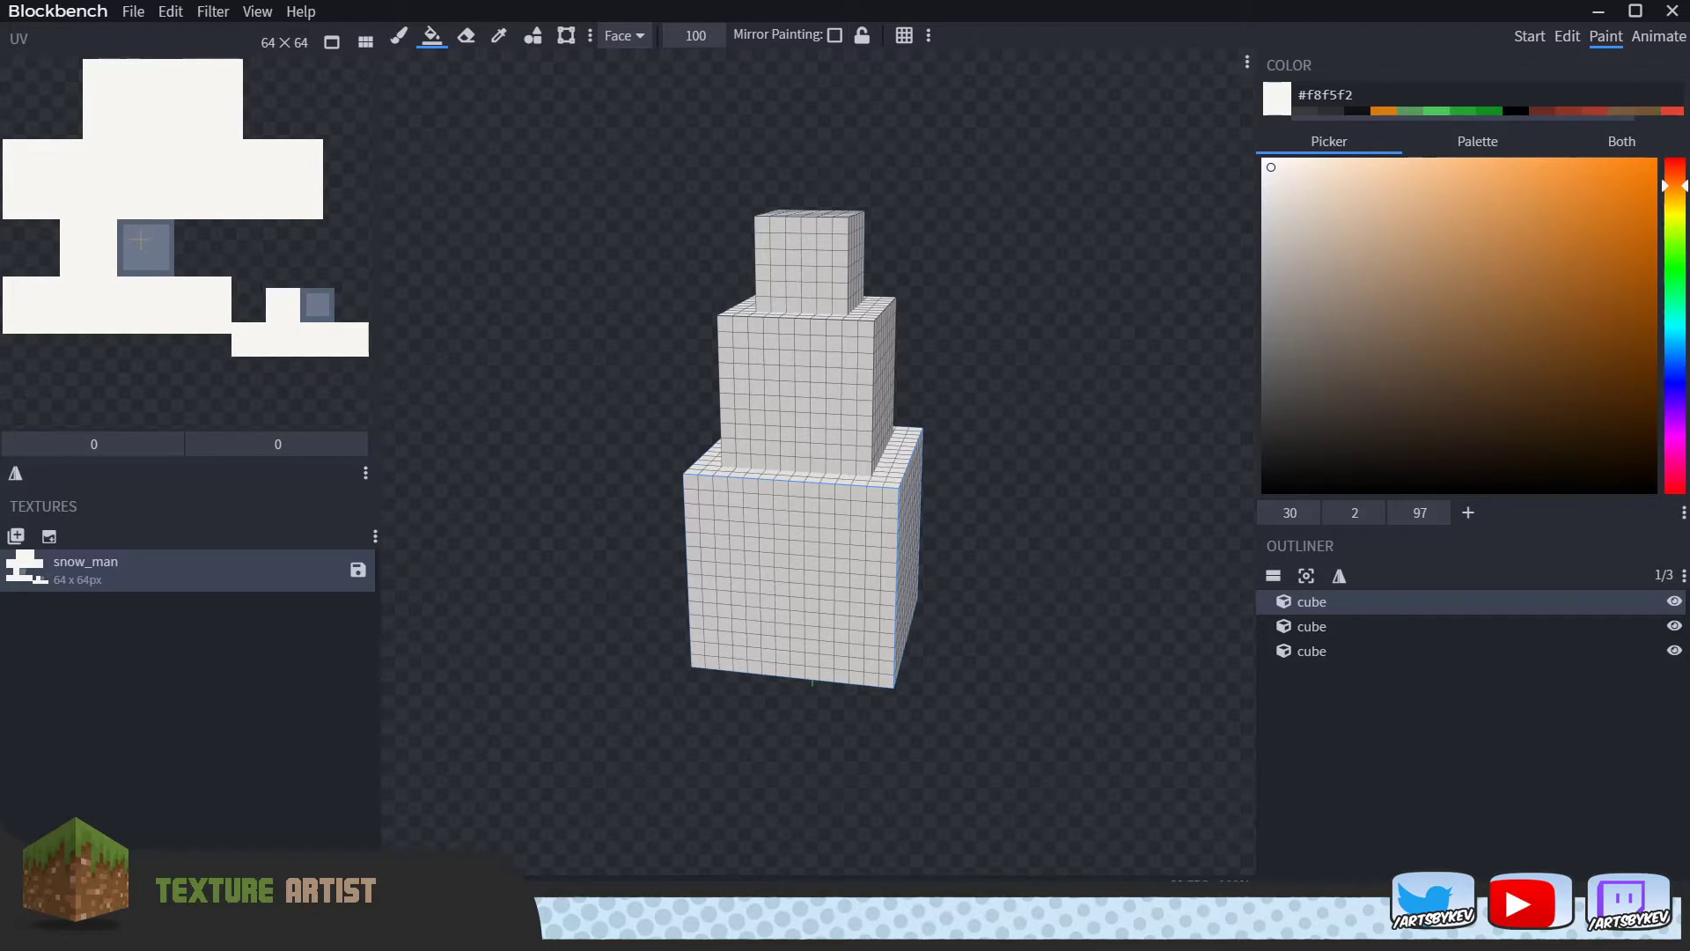
Lower the middle cube until it rests directly on the bottom cube.
click(1568, 37)
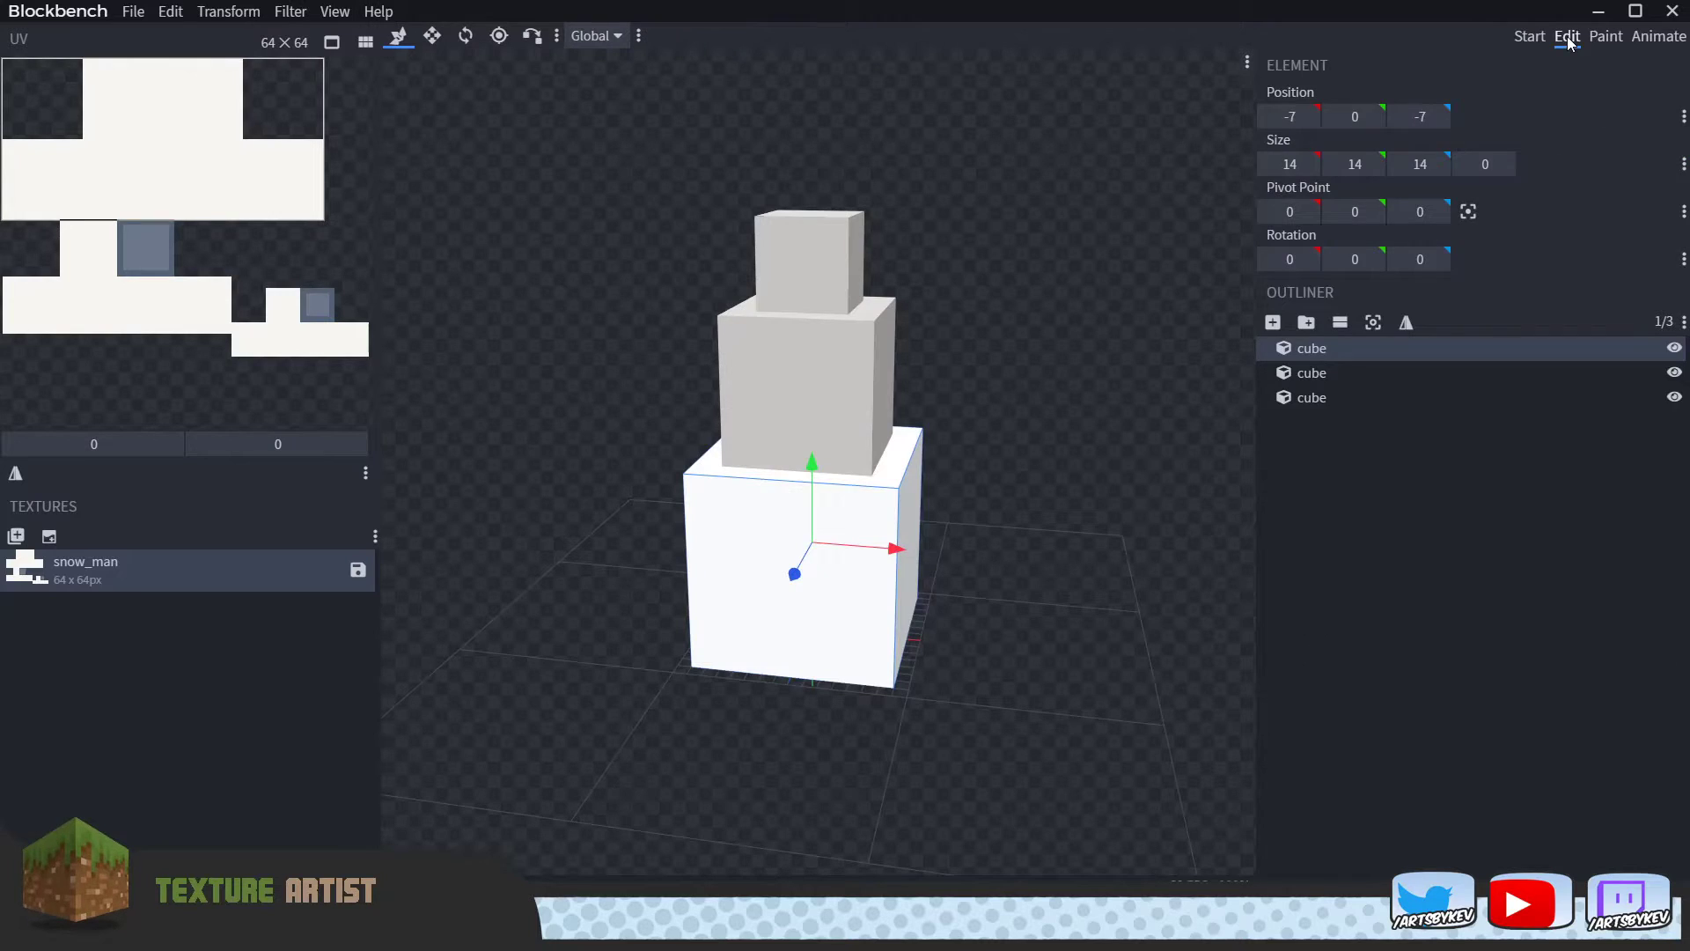
drag(932, 236, 1049, 220)
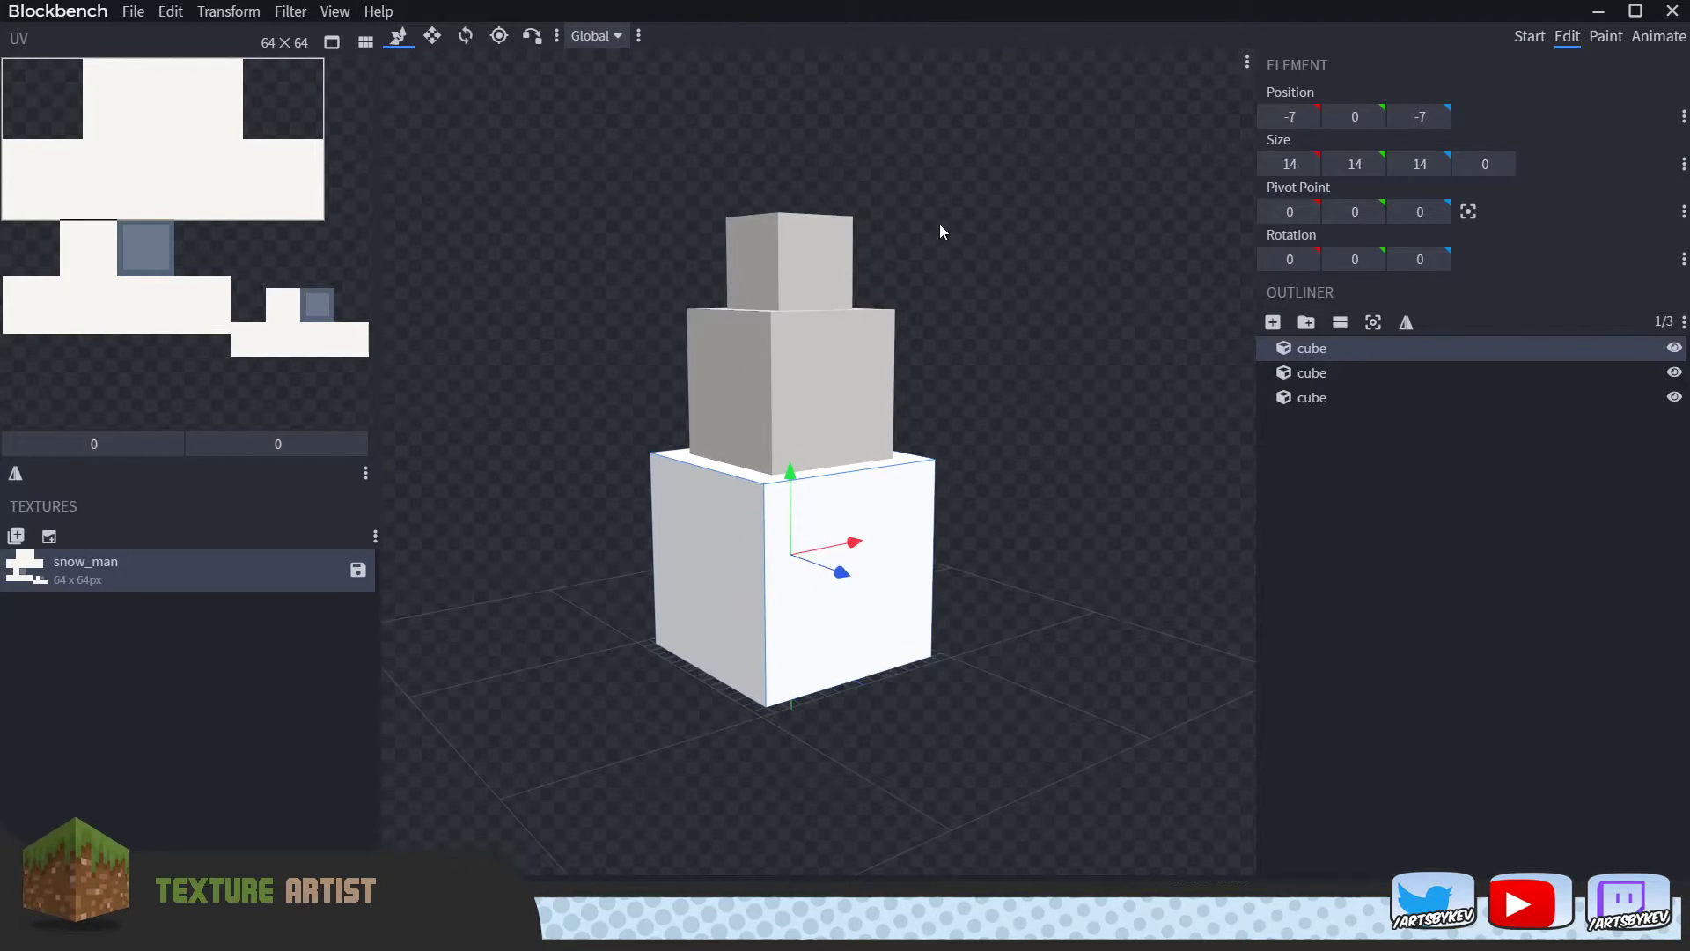
click(840, 251)
drag(841, 251, 793, 352)
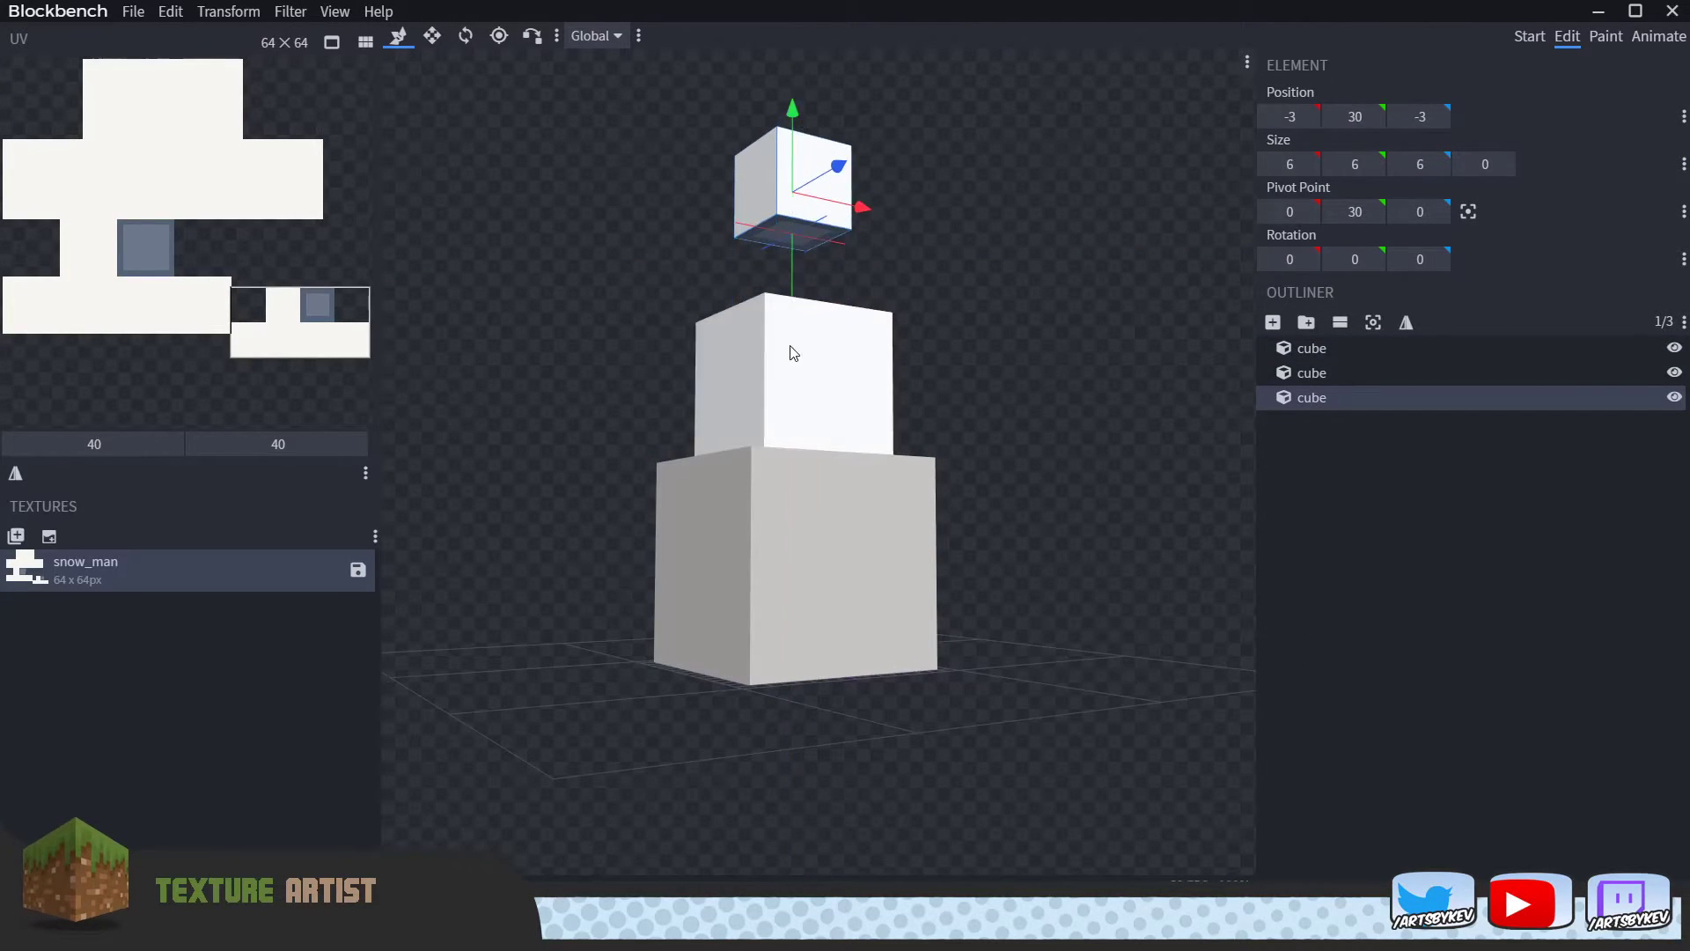
click(793, 353)
drag(801, 268, 801, 289)
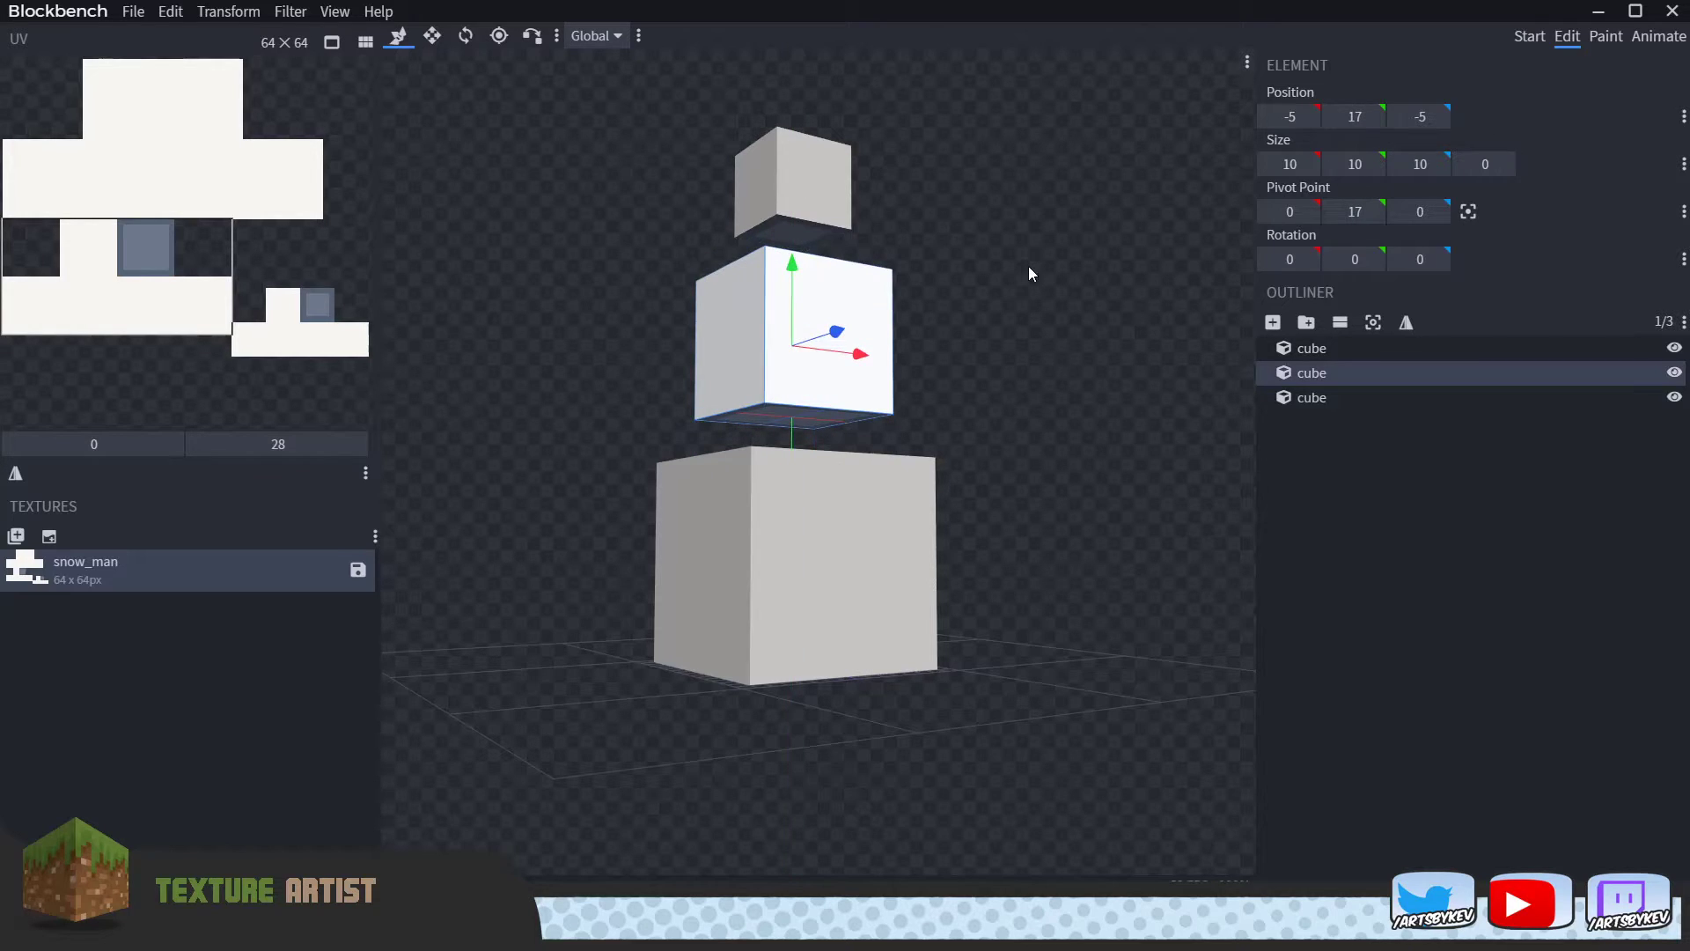
drag(1030, 272, 800, 156)
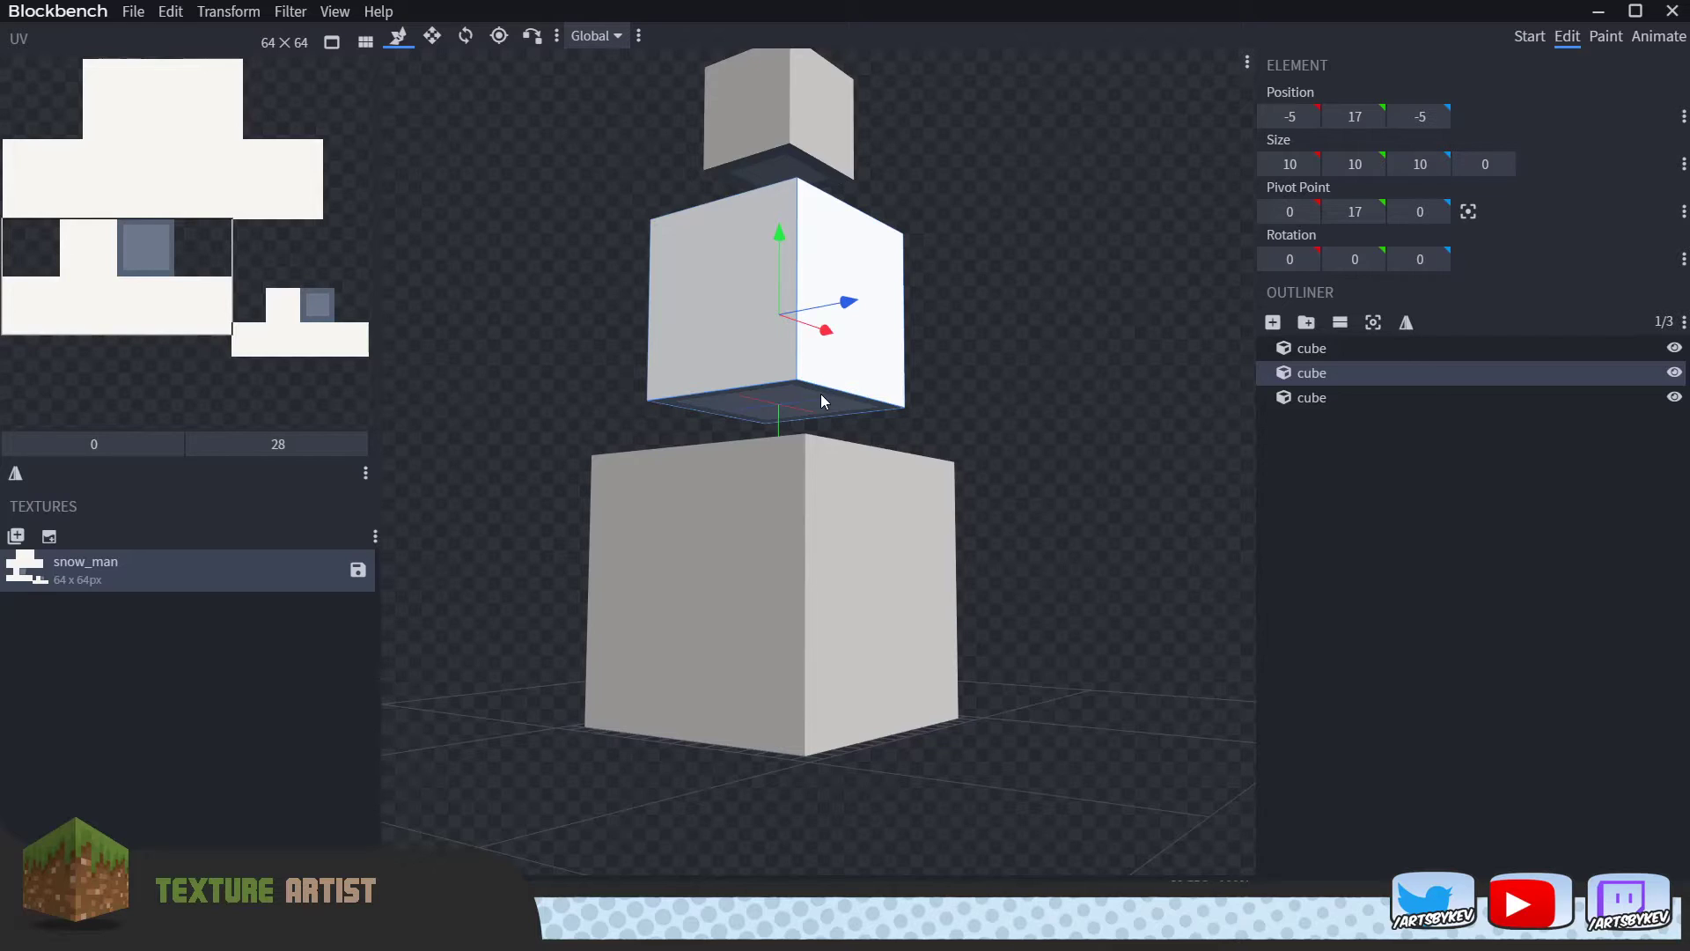
drag(907, 272, 868, 276)
drag(783, 231, 786, 296)
Lower the head cube onto the middle cube and return to the Paint workspace.
click(790, 150)
drag(790, 150, 832, 257)
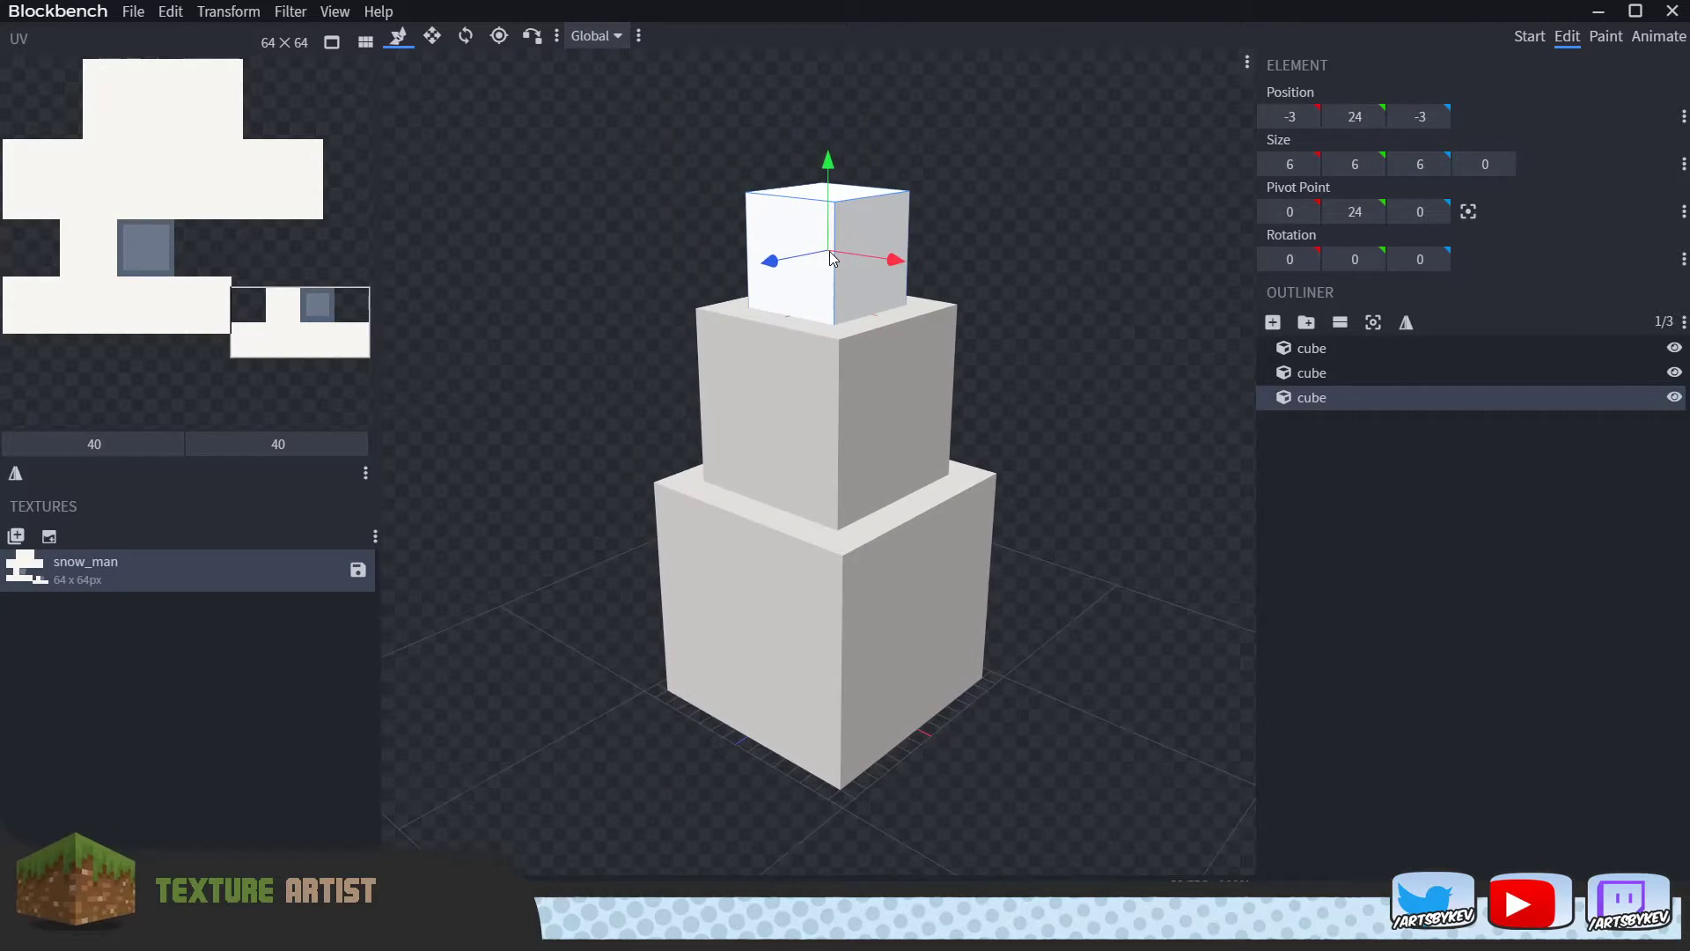
click(1605, 37)
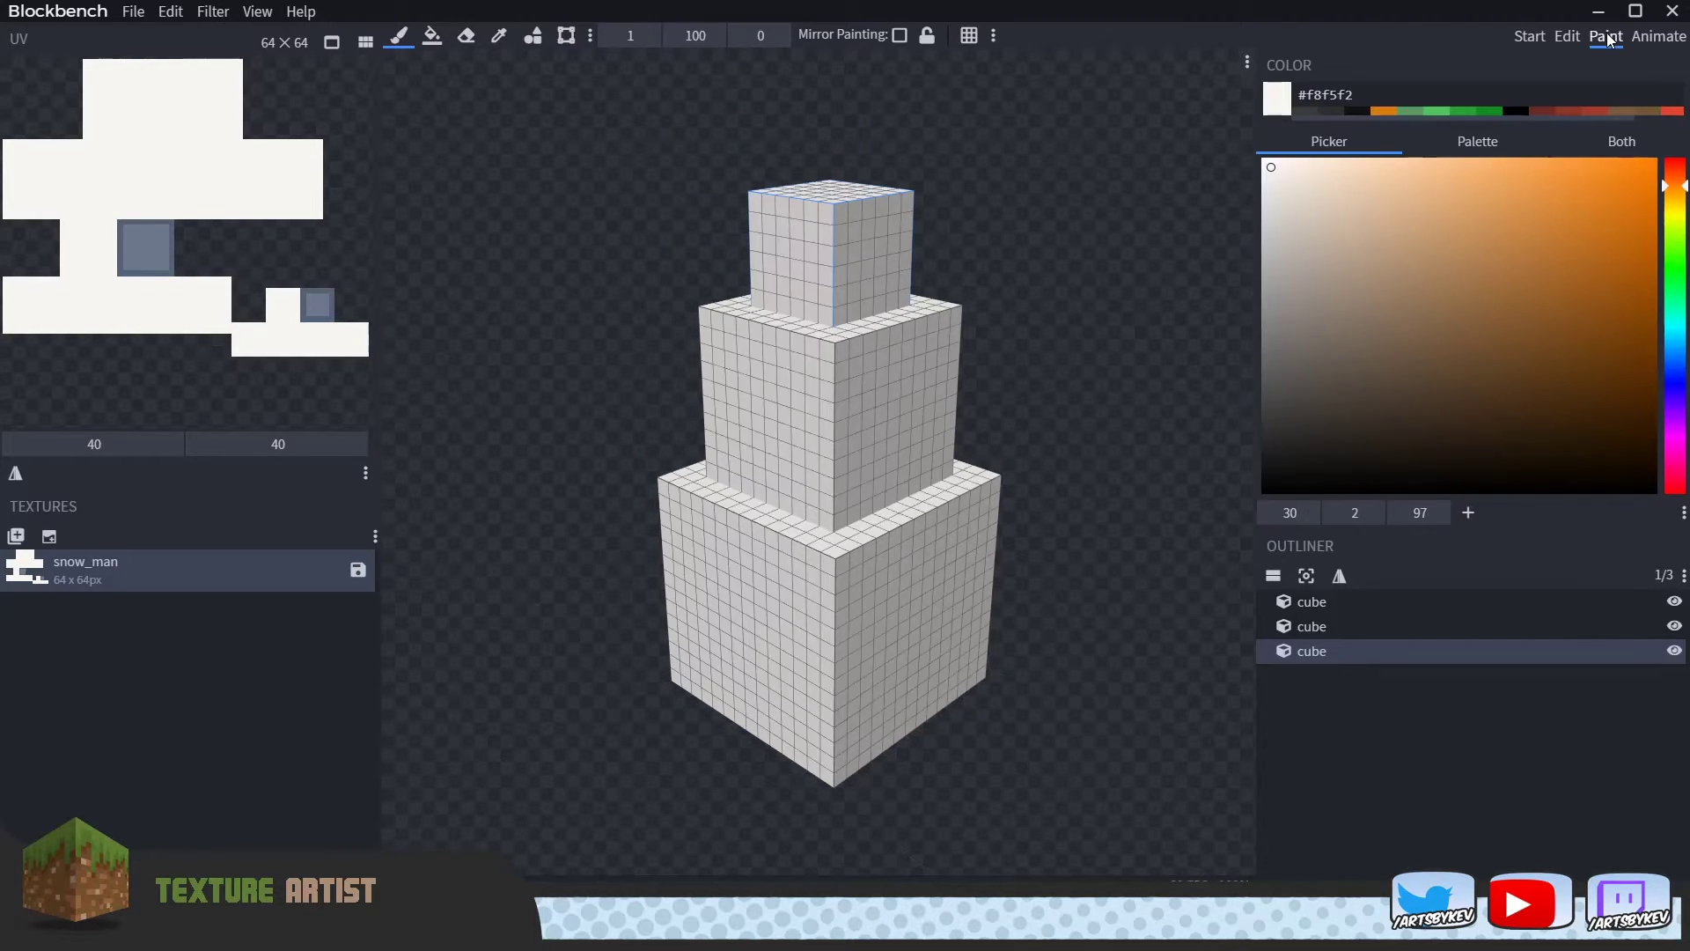
click(564, 41)
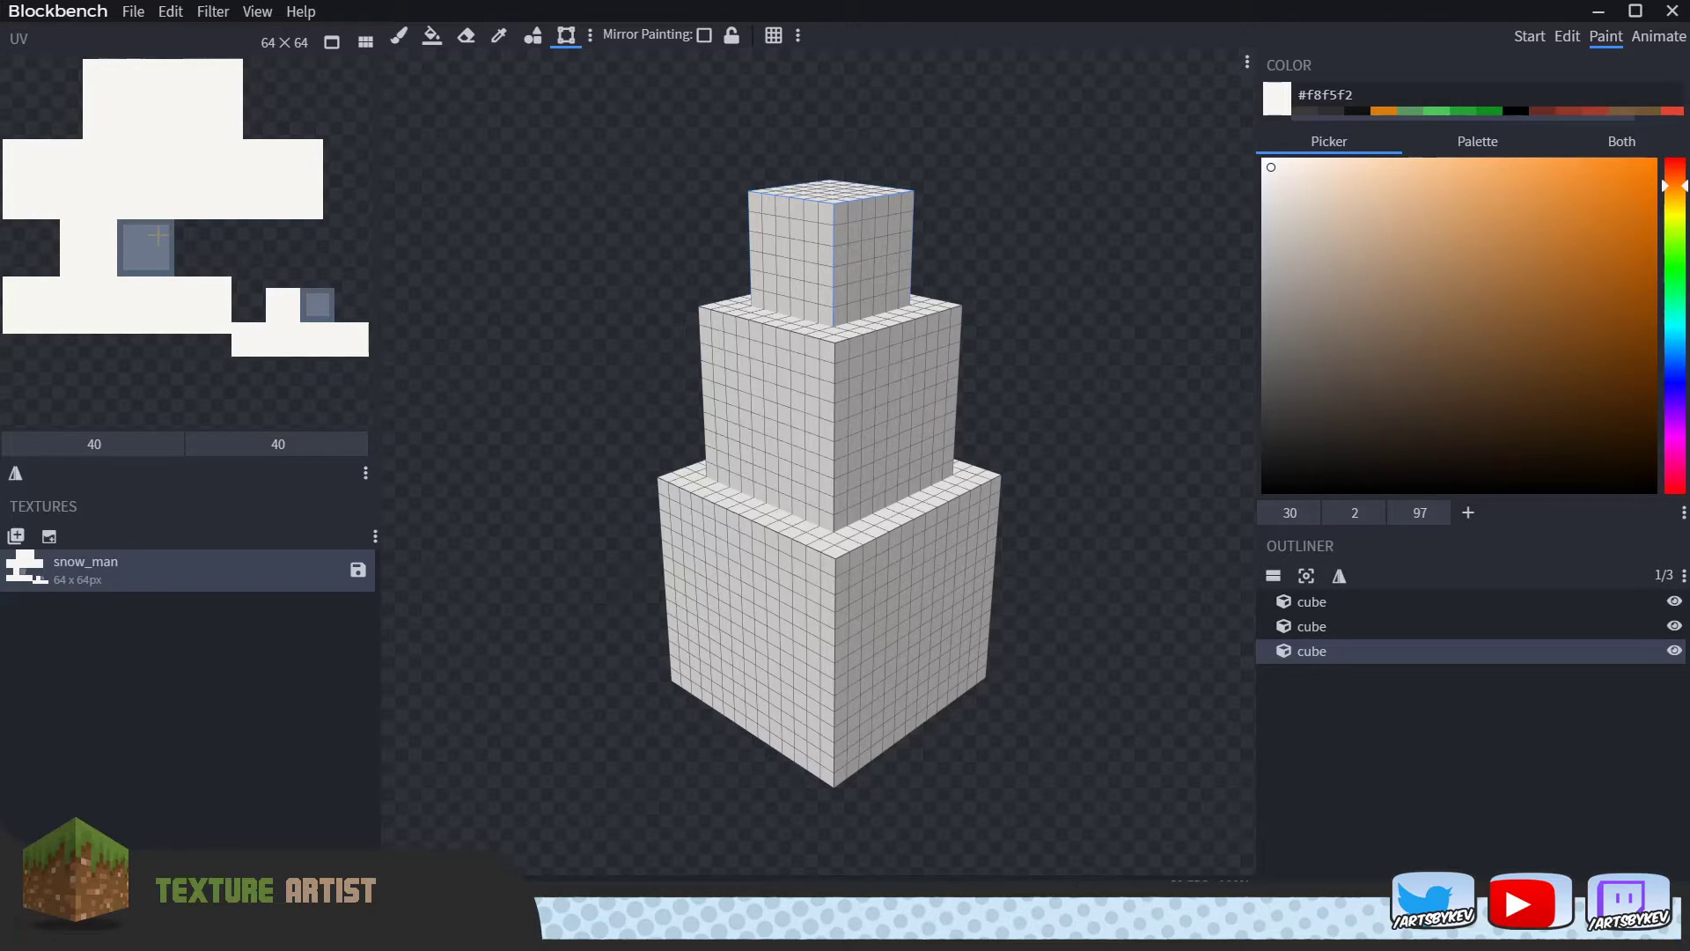
scroll(157, 235, up, 5)
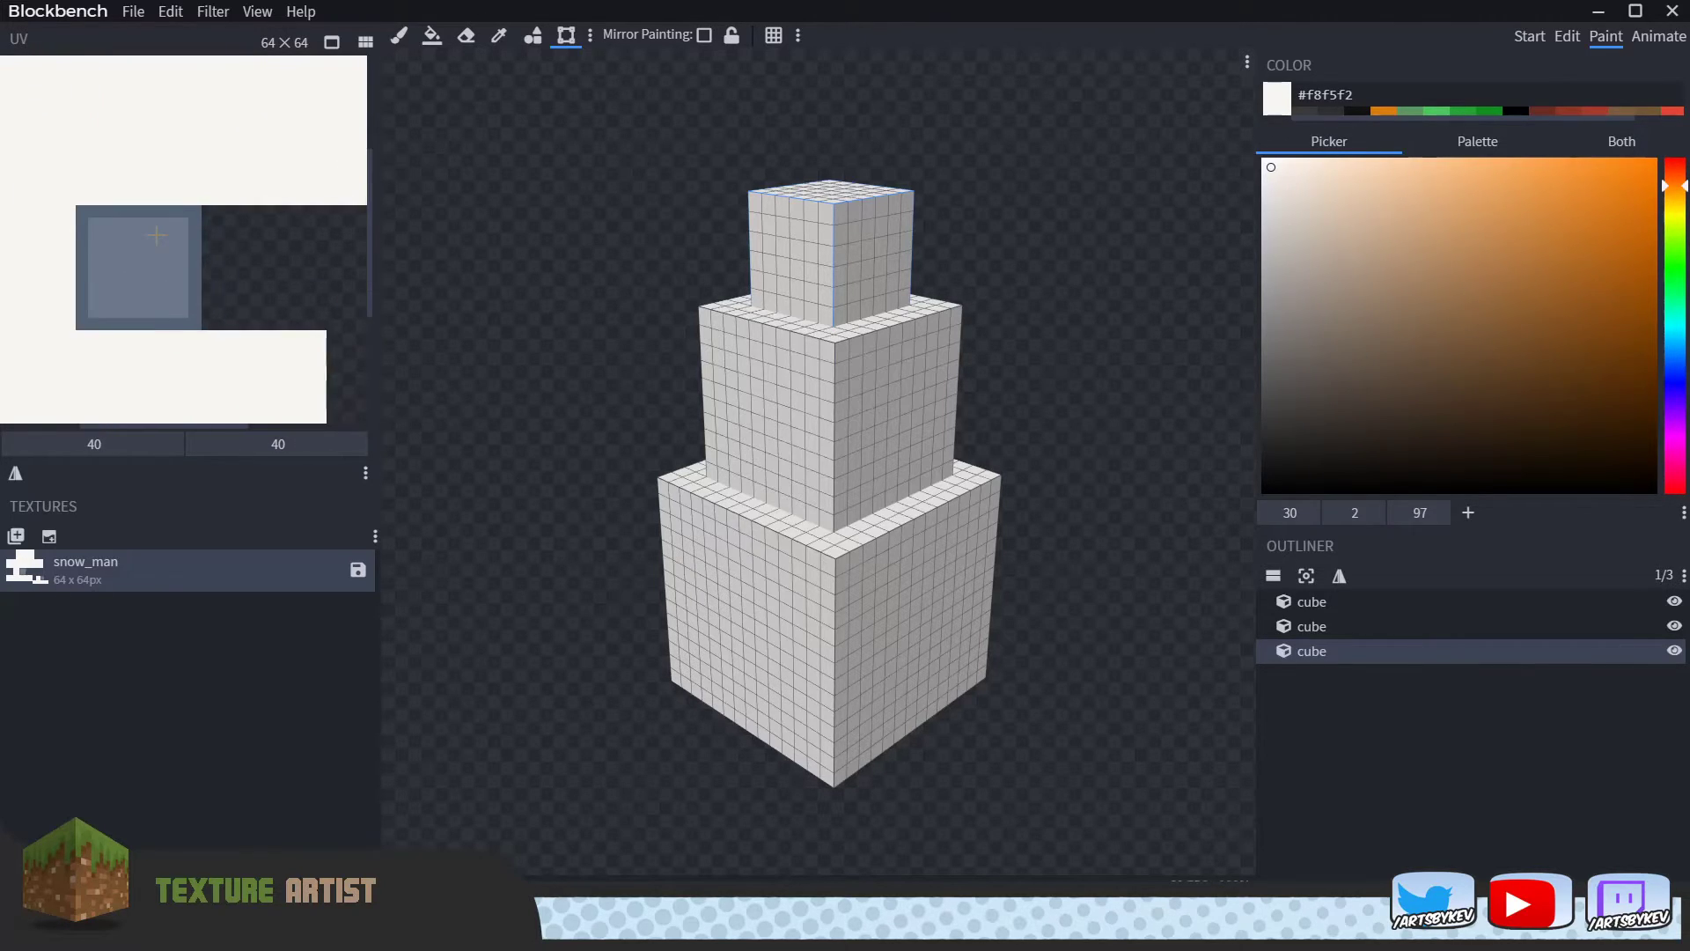
scroll(157, 235, down, 5)
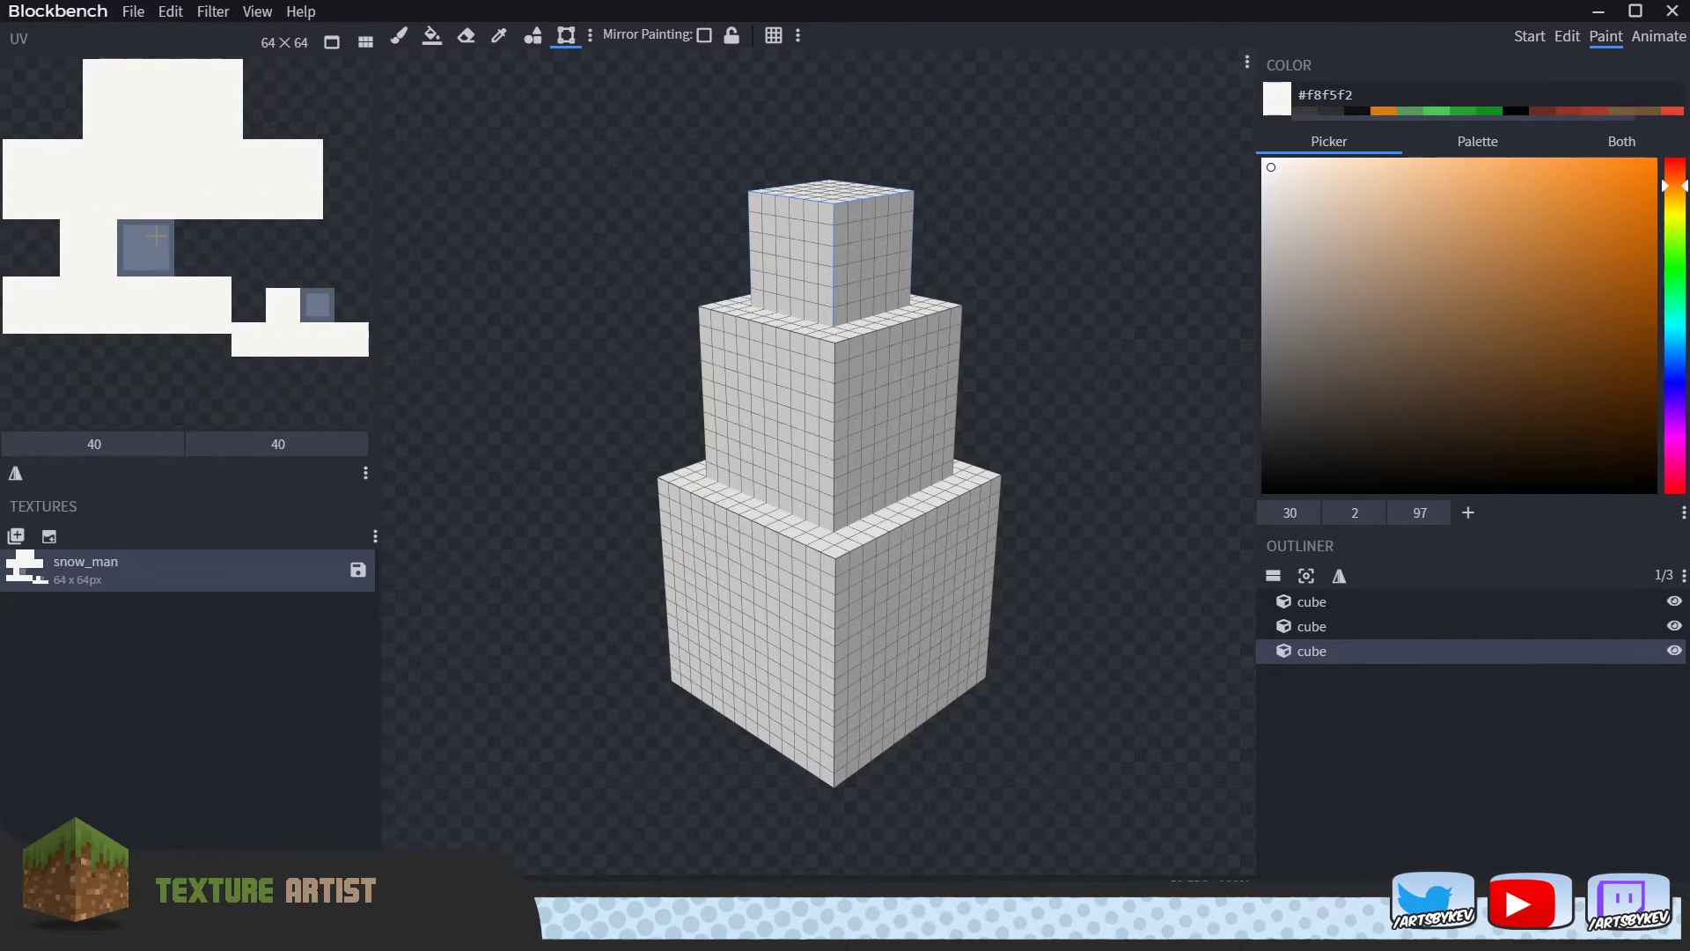
scroll(156, 236, up, 5)
scroll(156, 238, down, 5)
scroll(325, 315, up, 3)
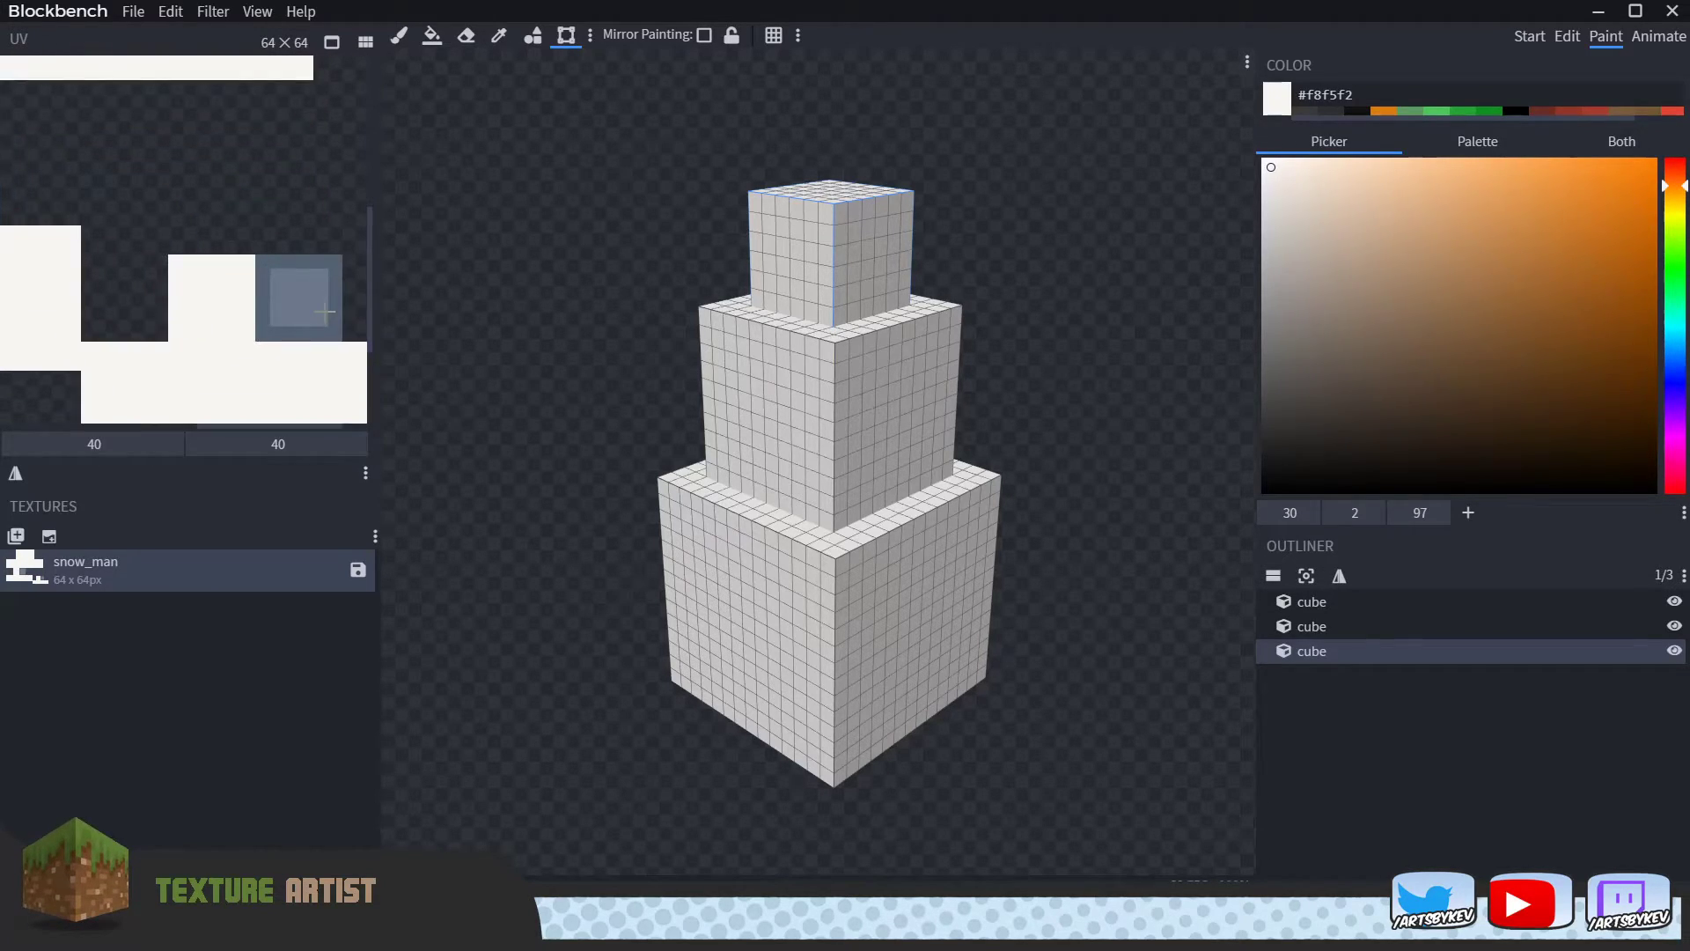
scroll(325, 315, down, 3)
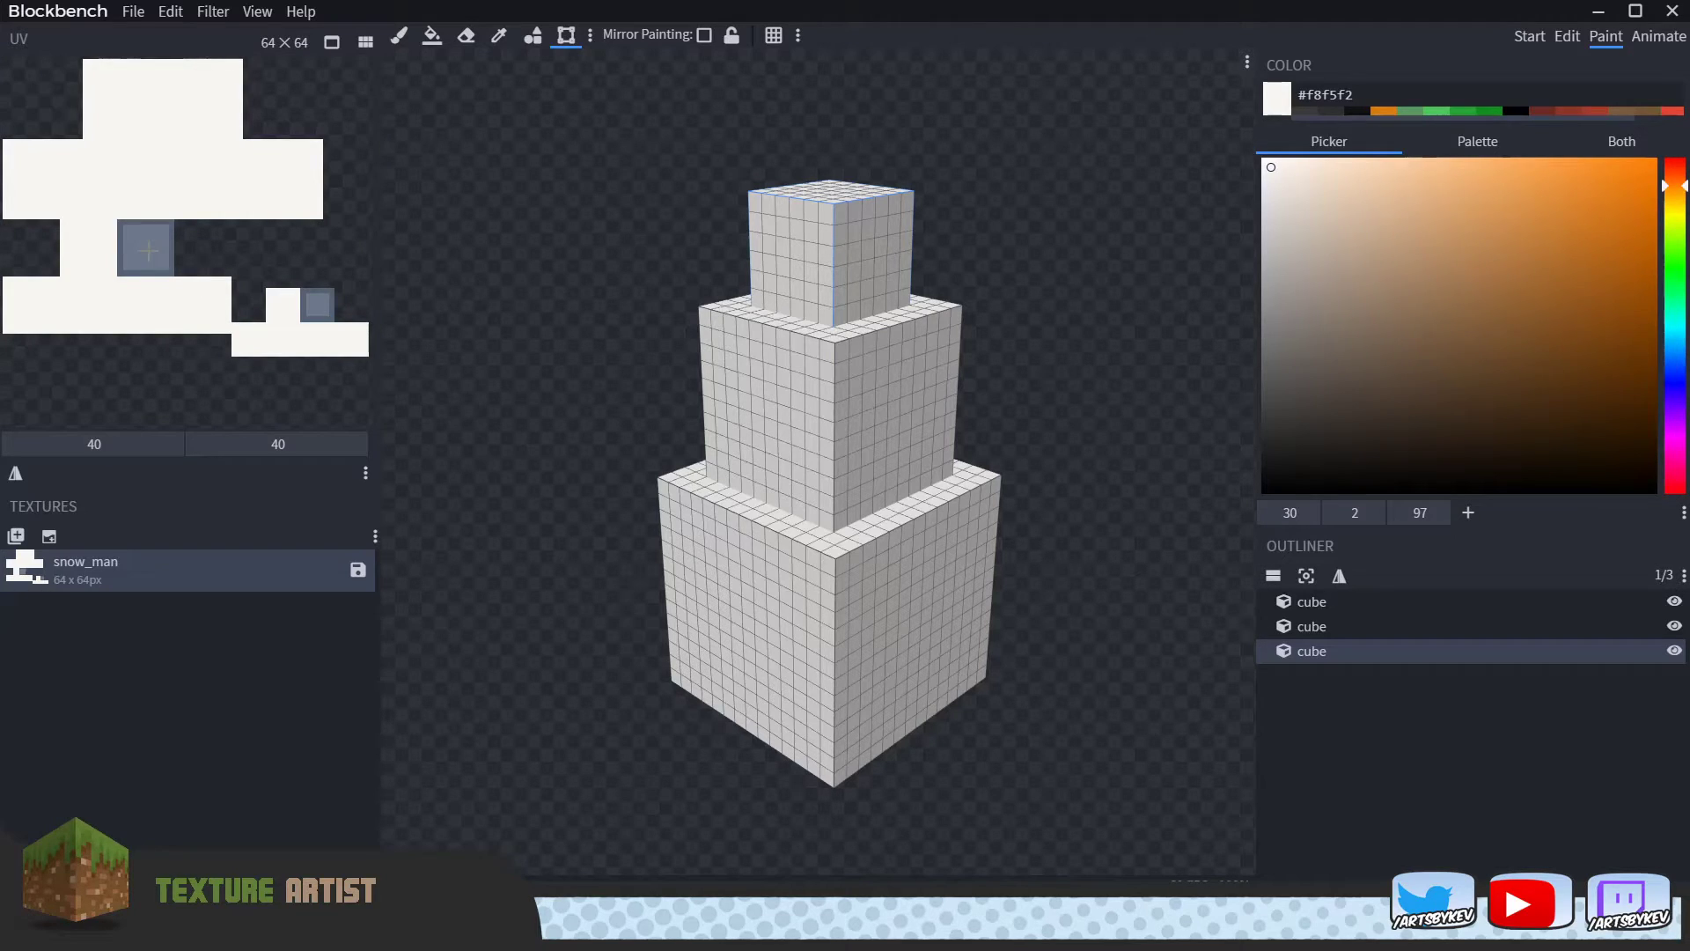
scroll(117, 236, up, 3)
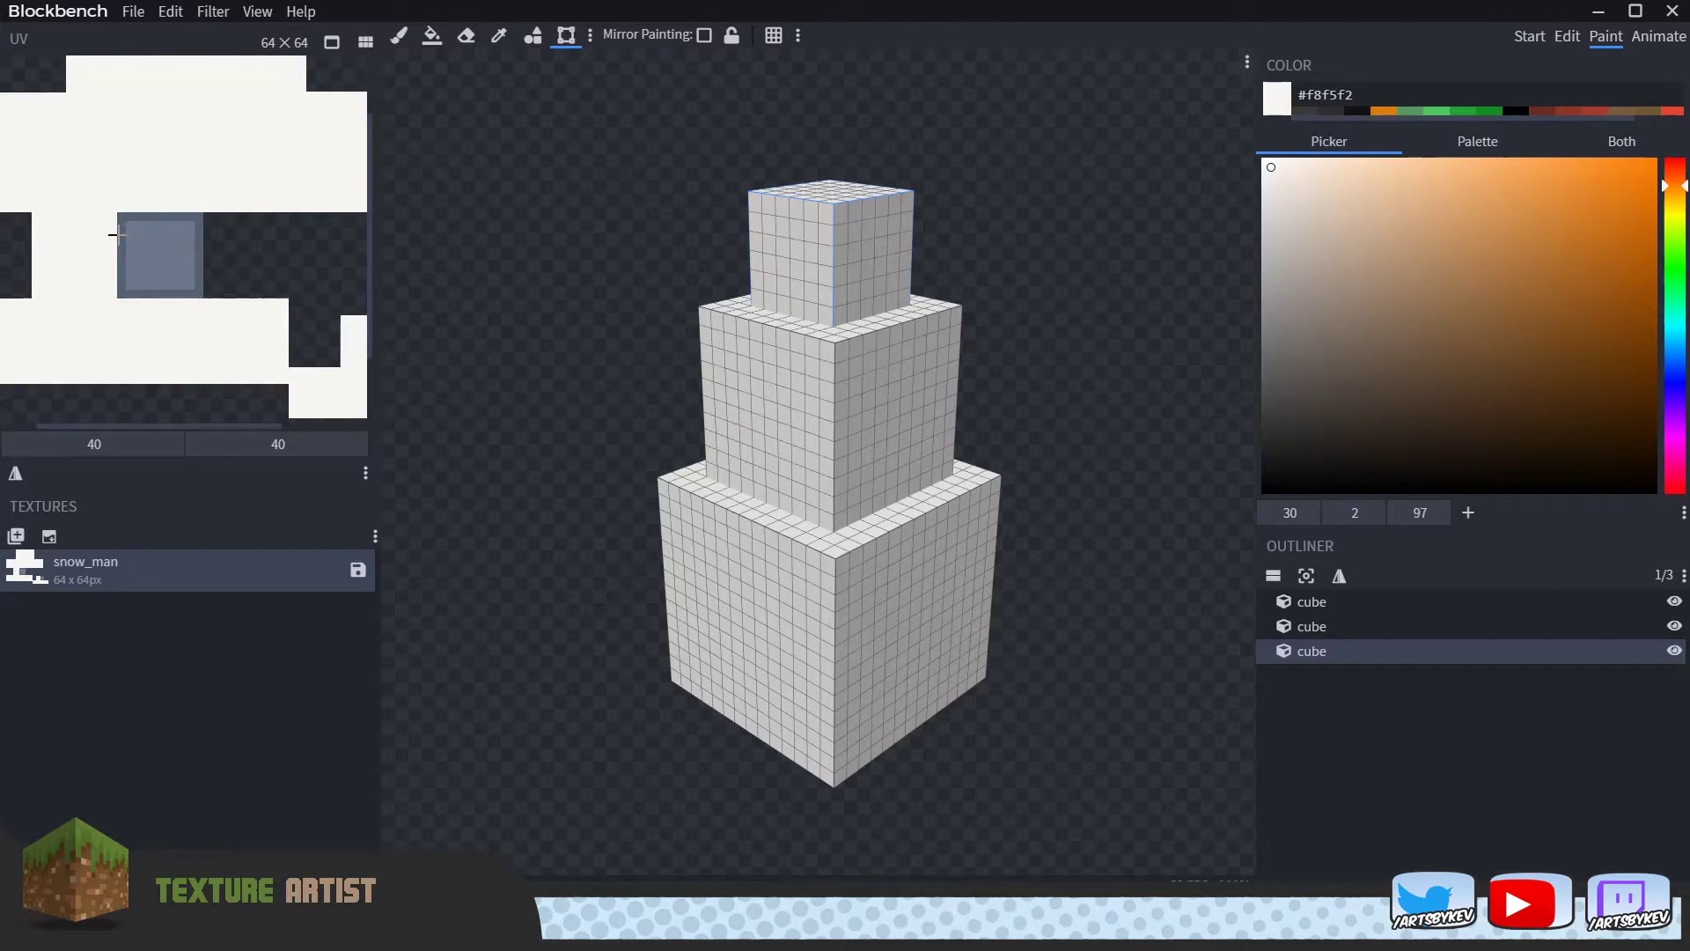
scroll(116, 236, down, 3)
scroll(330, 312, up, 3)
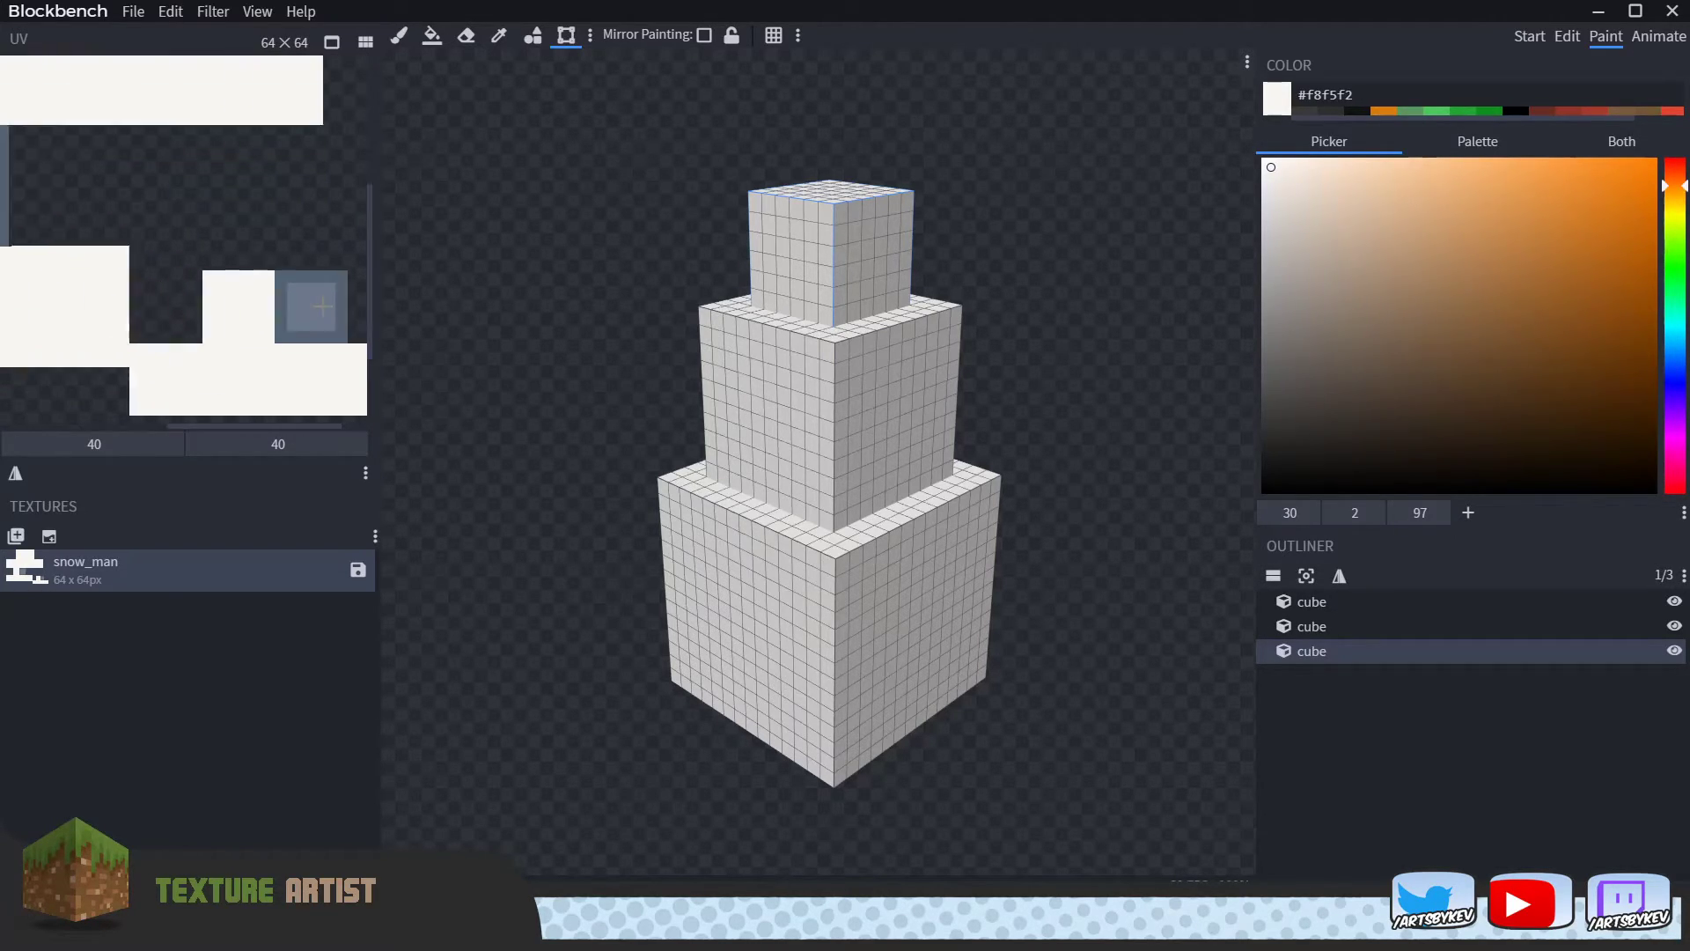
scroll(313, 319, down, 3)
scroll(202, 88, up, 3)
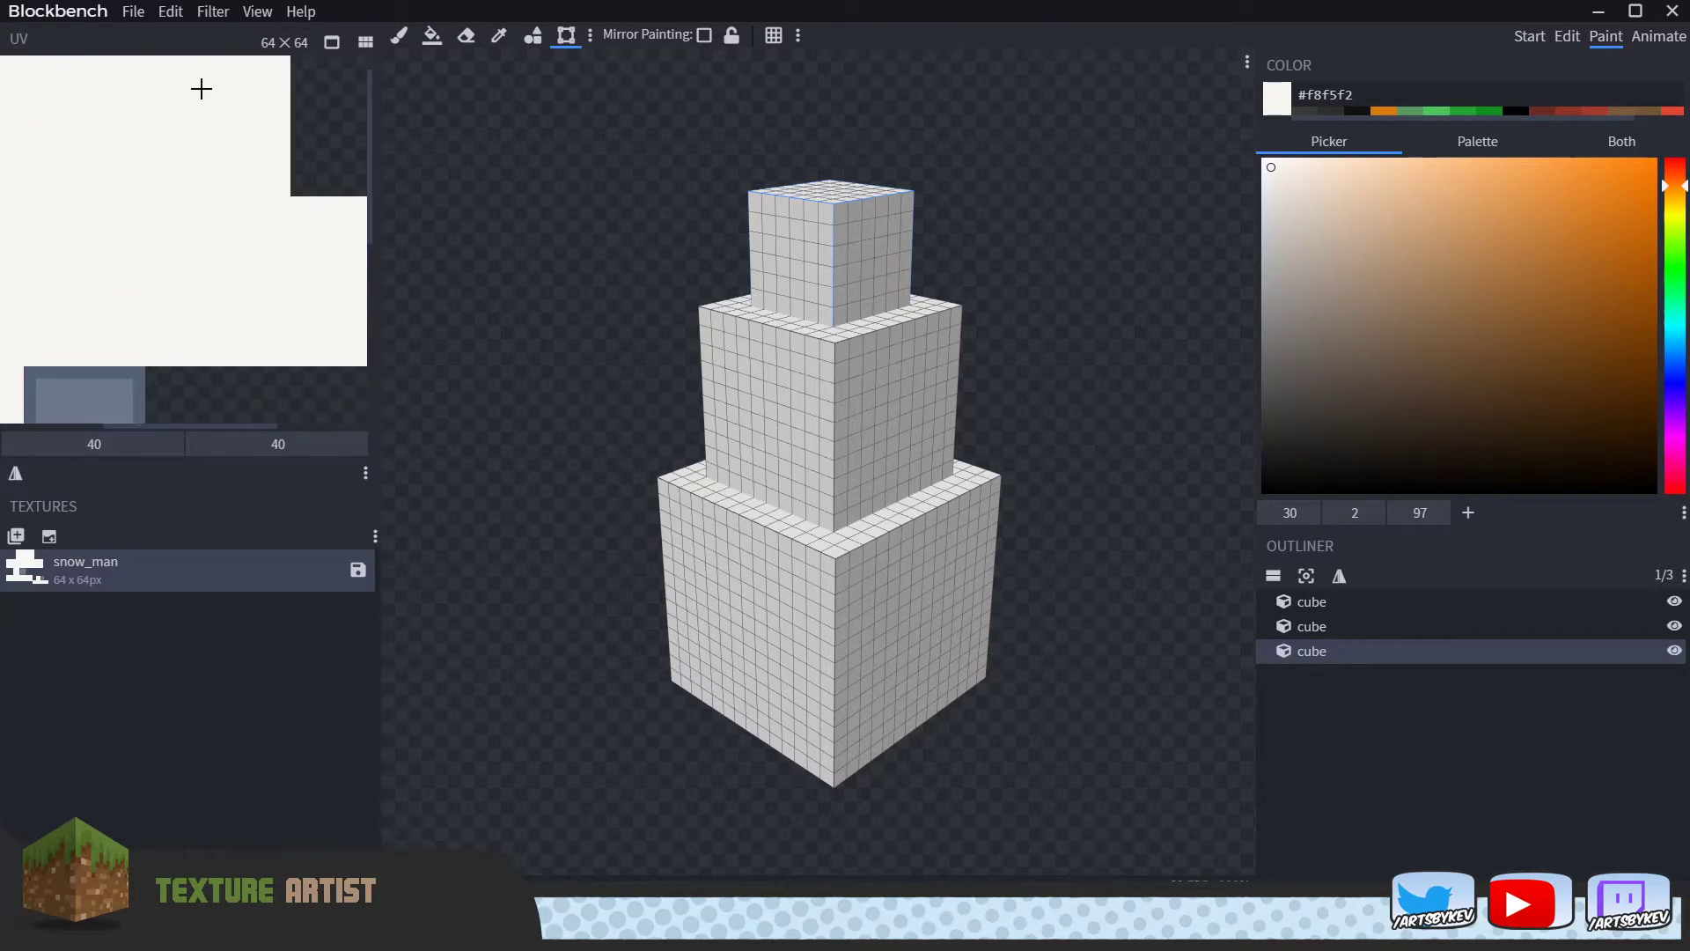
scroll(189, 352, down, 3)
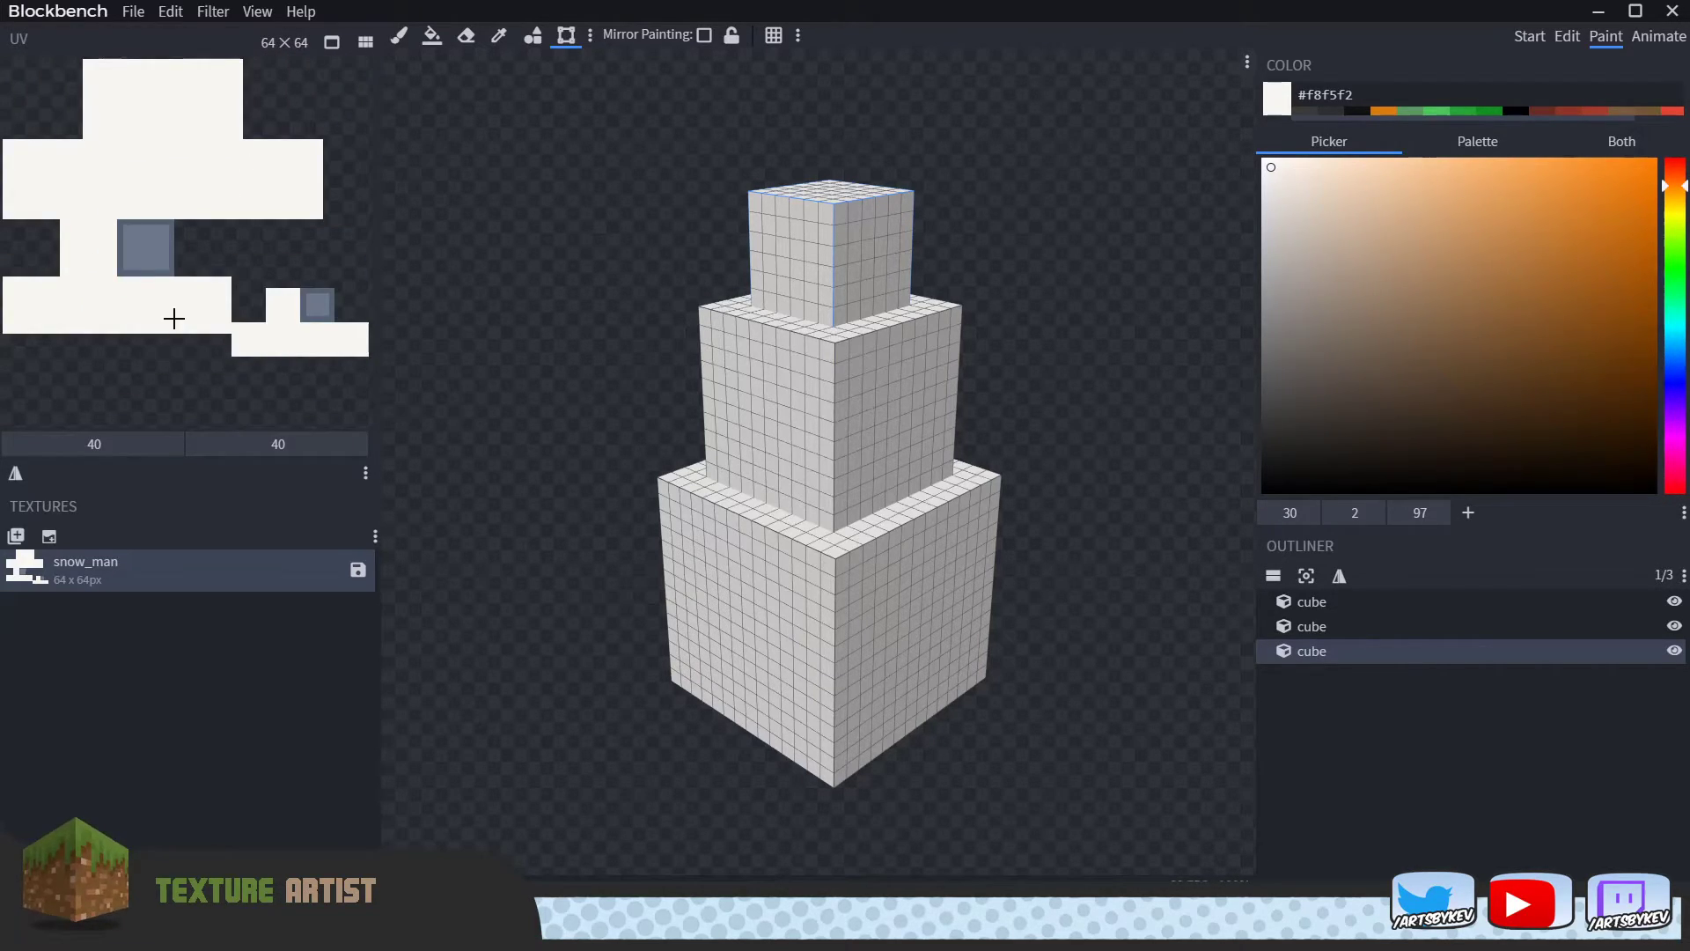
scroll(113, 231, up, 3)
scroll(114, 232, up, 3)
scroll(261, 282, down, 3)
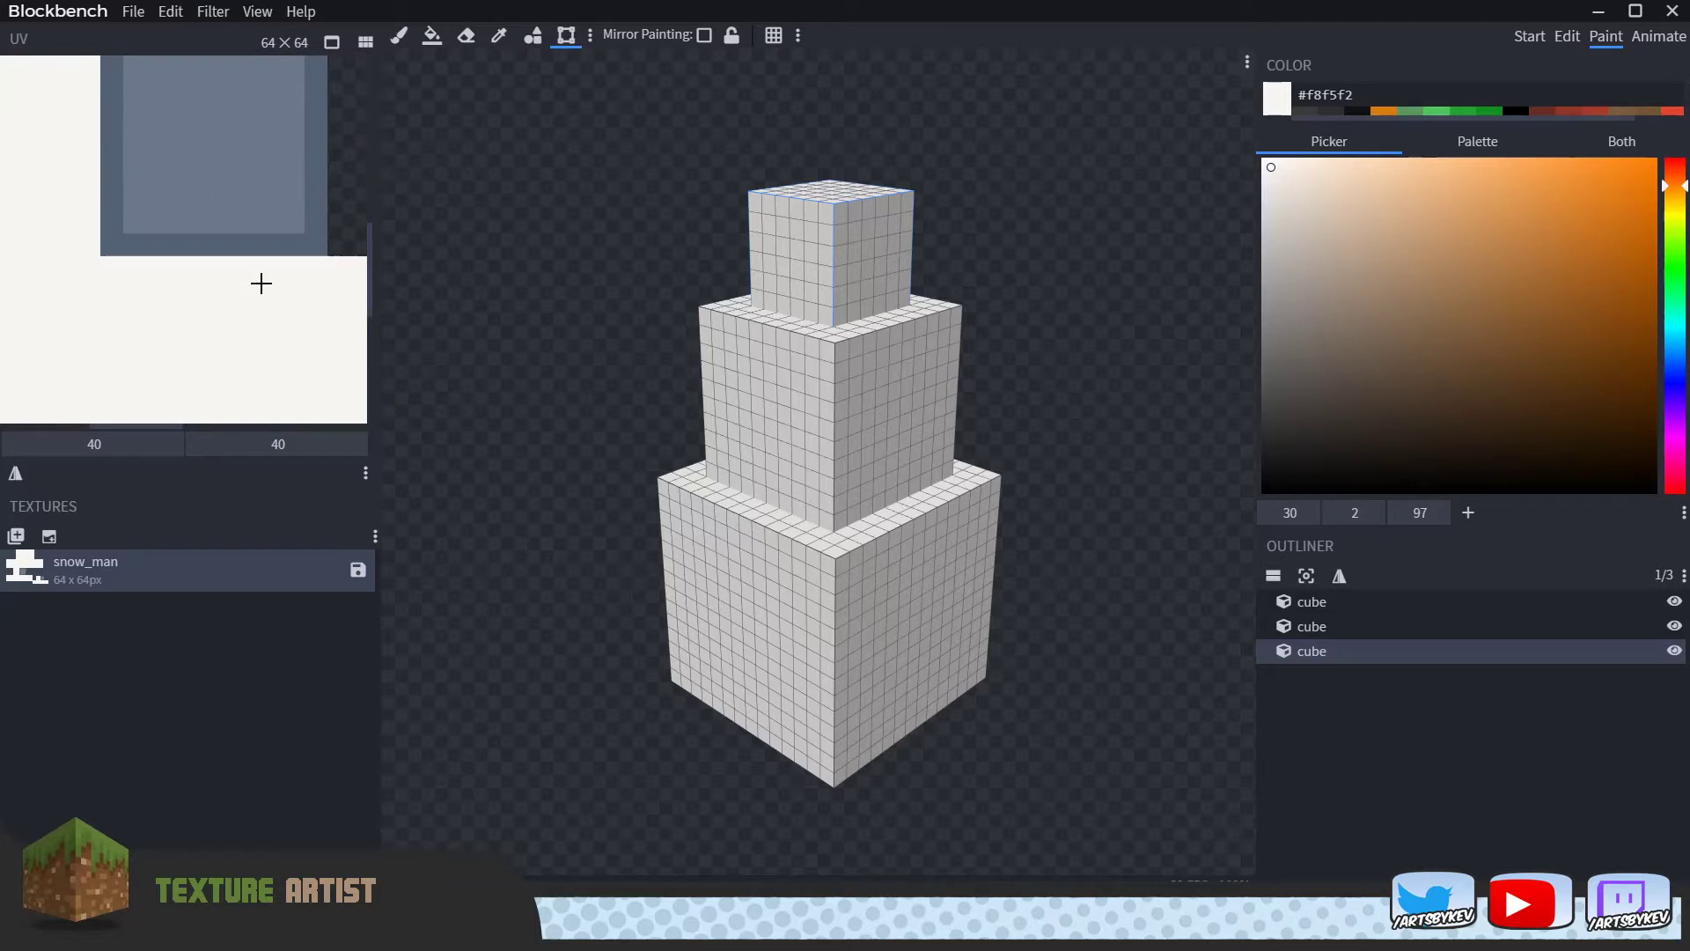
scroll(261, 270, up, 3)
scroll(262, 270, down, 2)
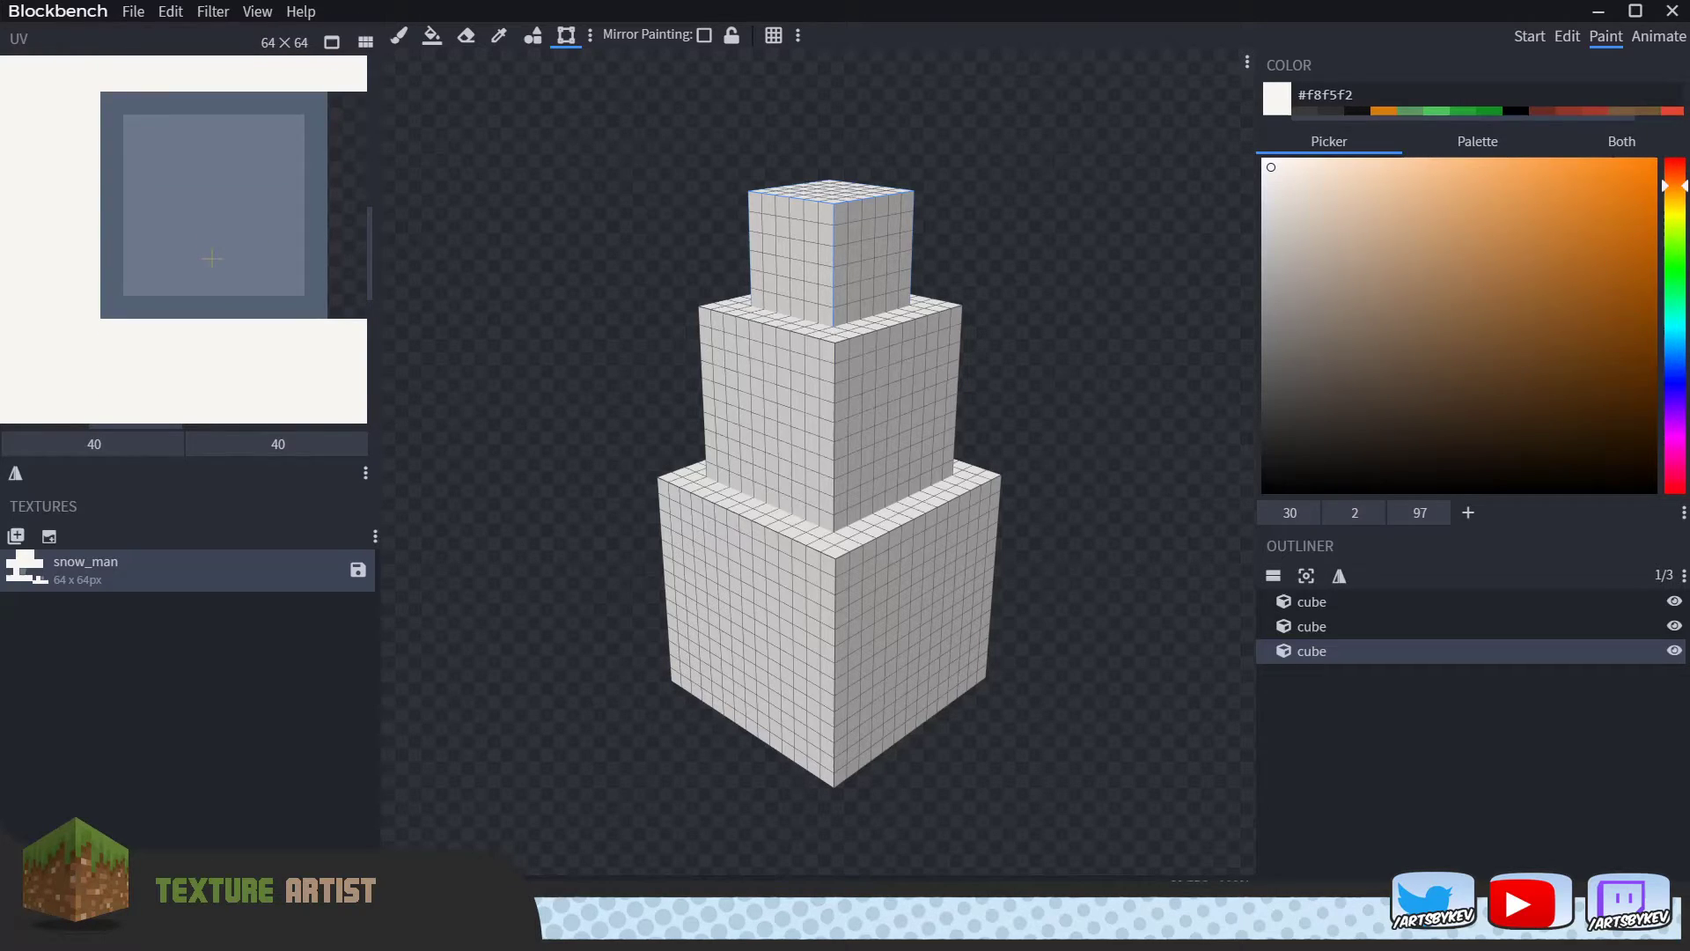
scroll(209, 257, up, 3)
scroll(210, 257, down, 3)
scroll(211, 258, up, 4)
scroll(211, 257, down, 5)
scroll(211, 257, up, 2)
scroll(211, 259, down, 2)
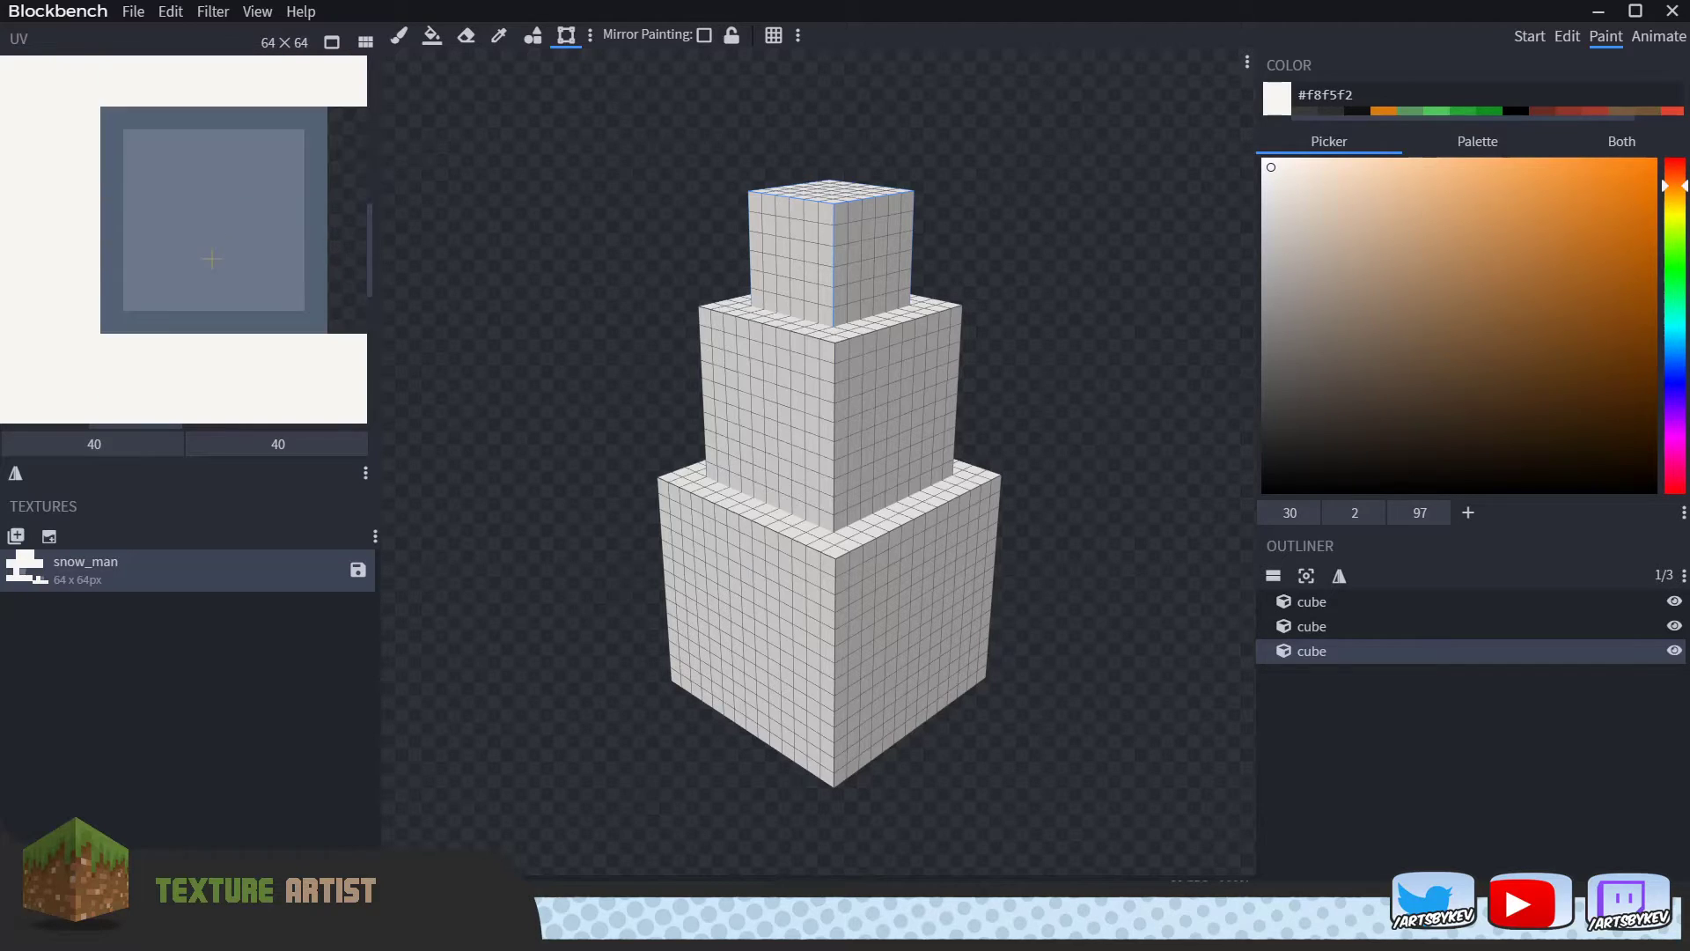
scroll(211, 257, up, 3)
scroll(204, 326, down, 2)
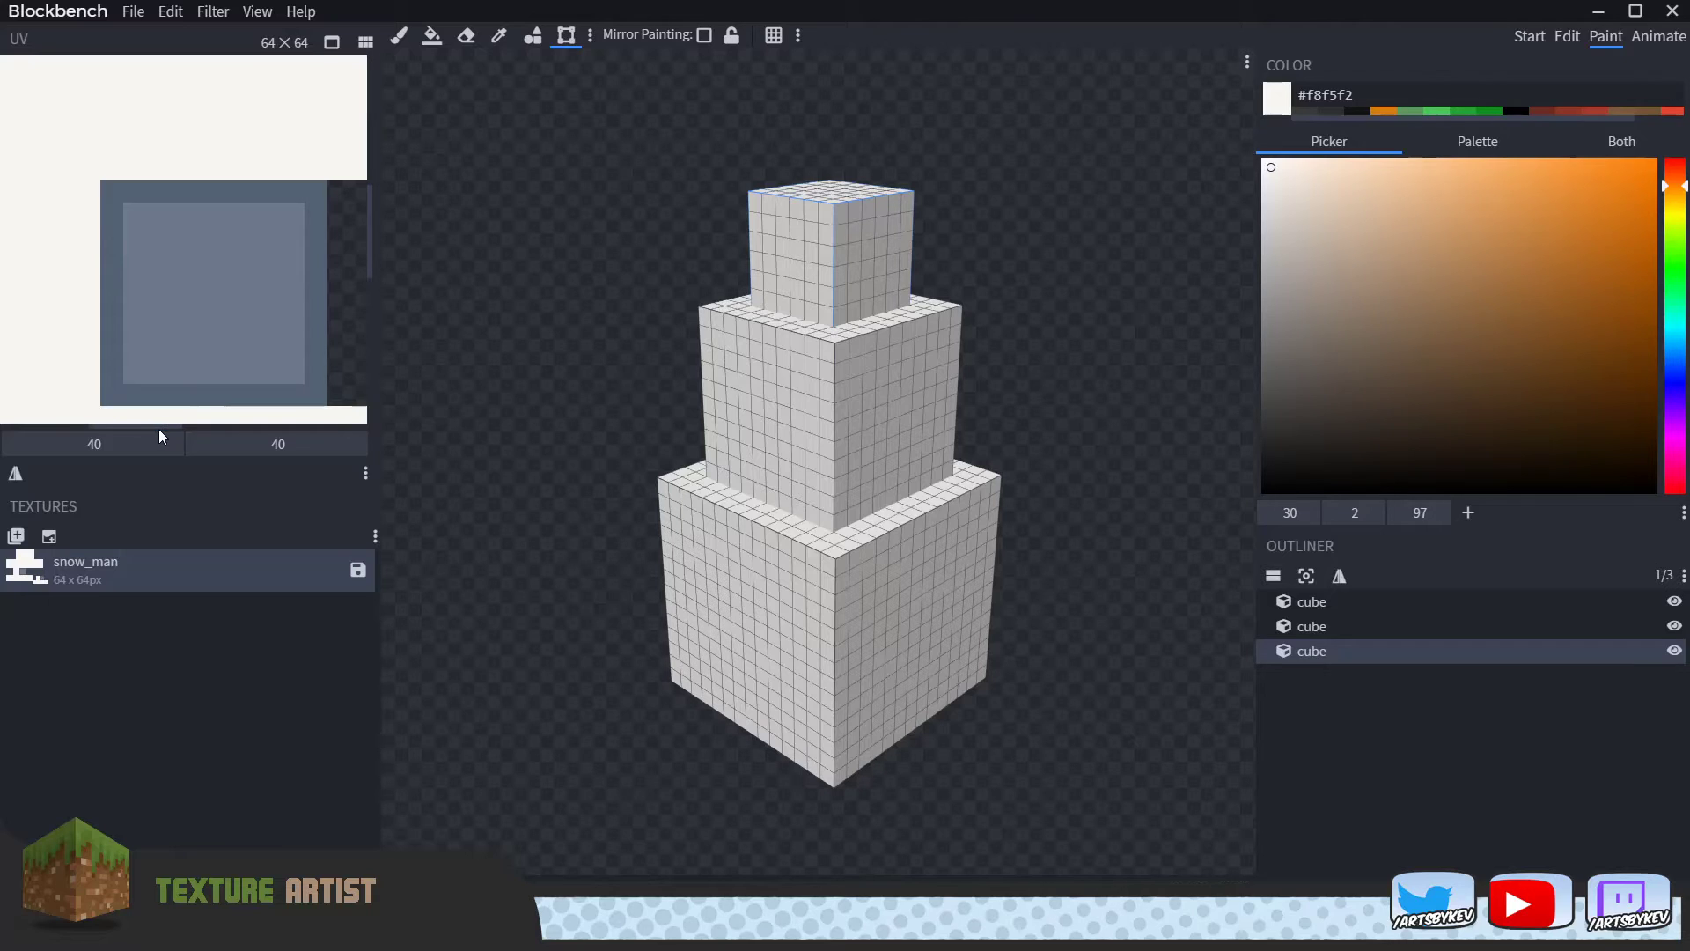
Select the square around the grey patch in the UV editor and cut it out, leaving it transparent.
mouse_move(167, 425)
mouse_down()
mouse_move(104, 420)
mouse_move(215, 427)
mouse_move(178, 425)
mouse_up()
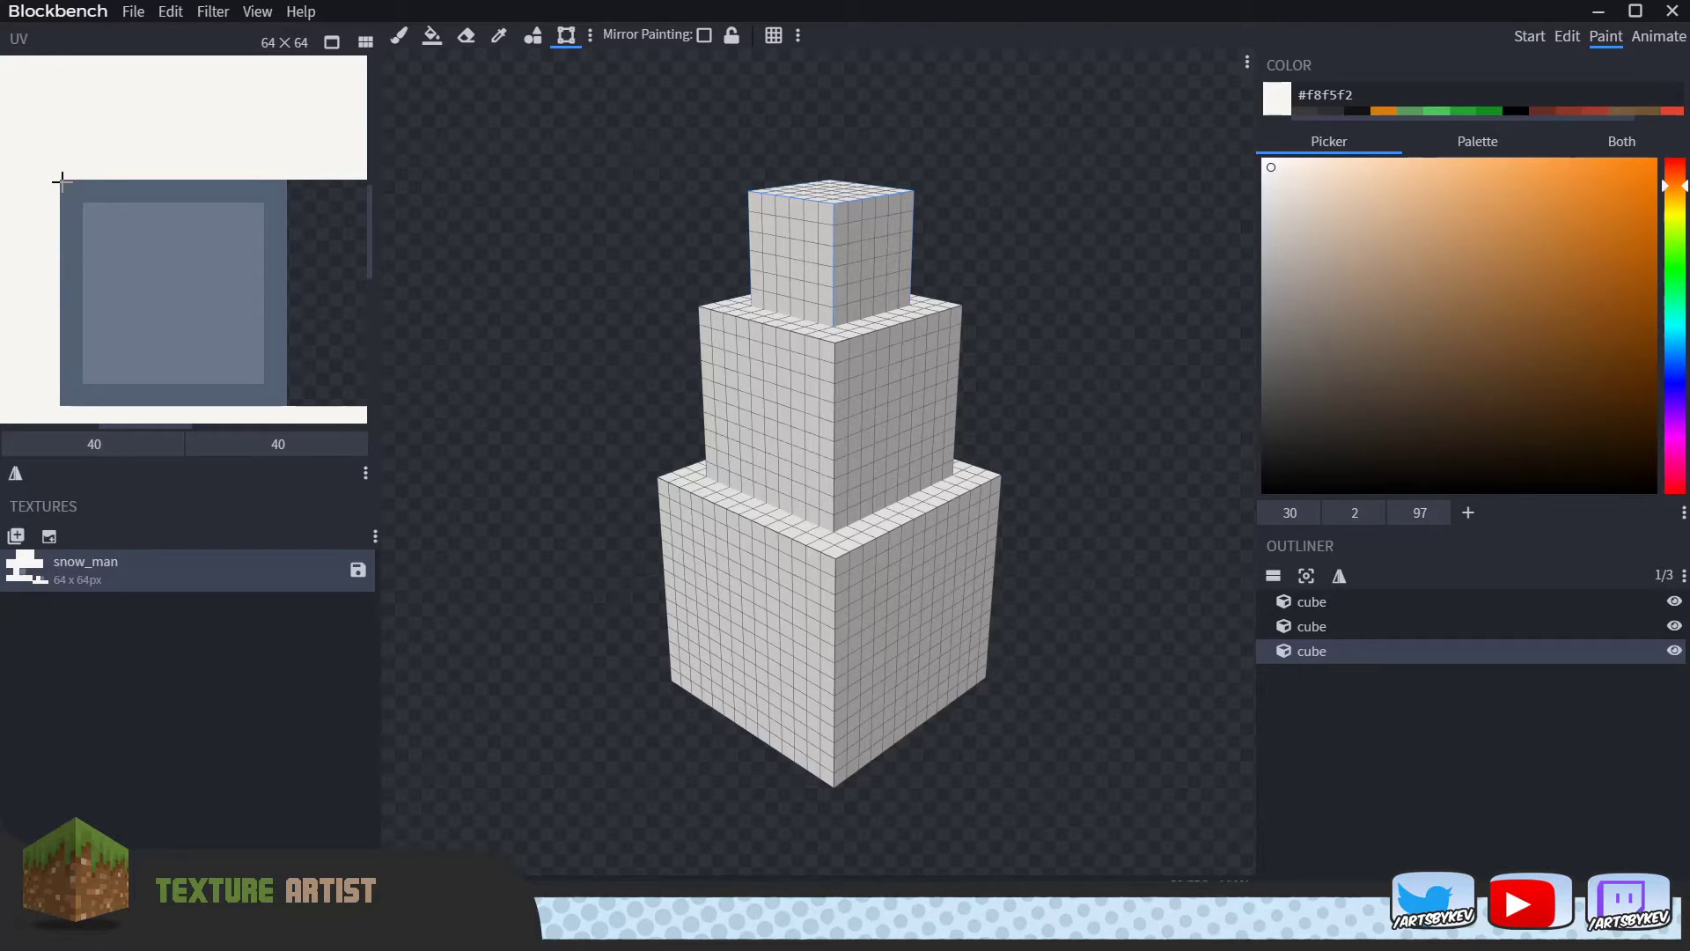
drag(61, 180, 289, 400)
scroll(313, 313, down, 3)
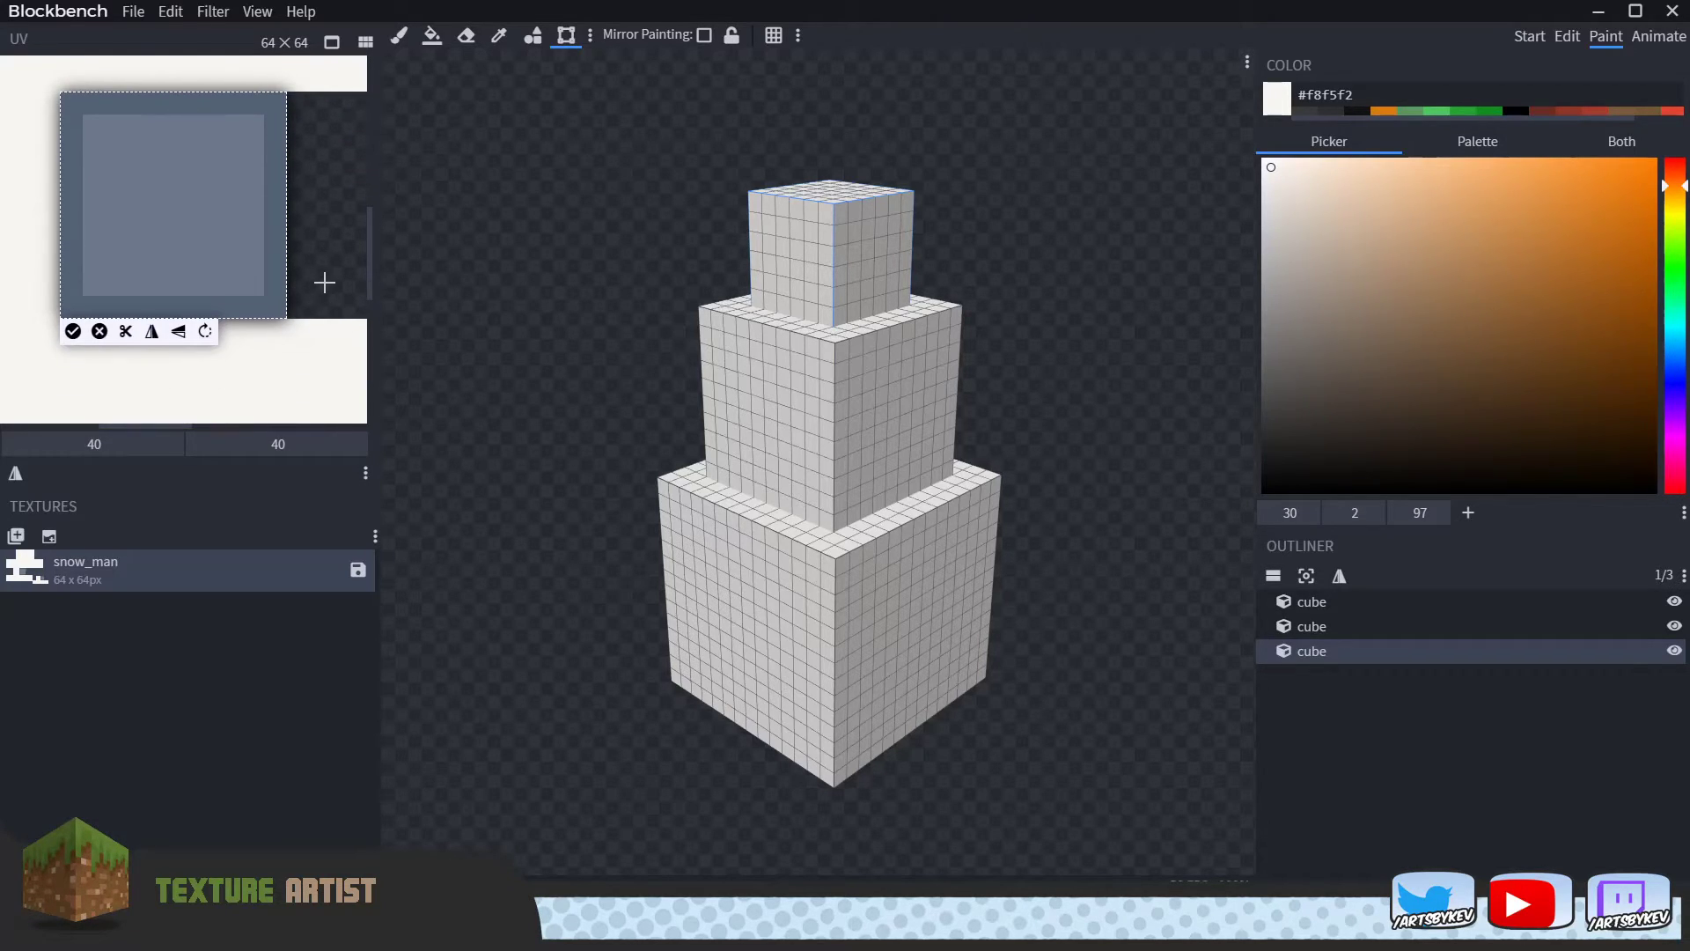
click(130, 334)
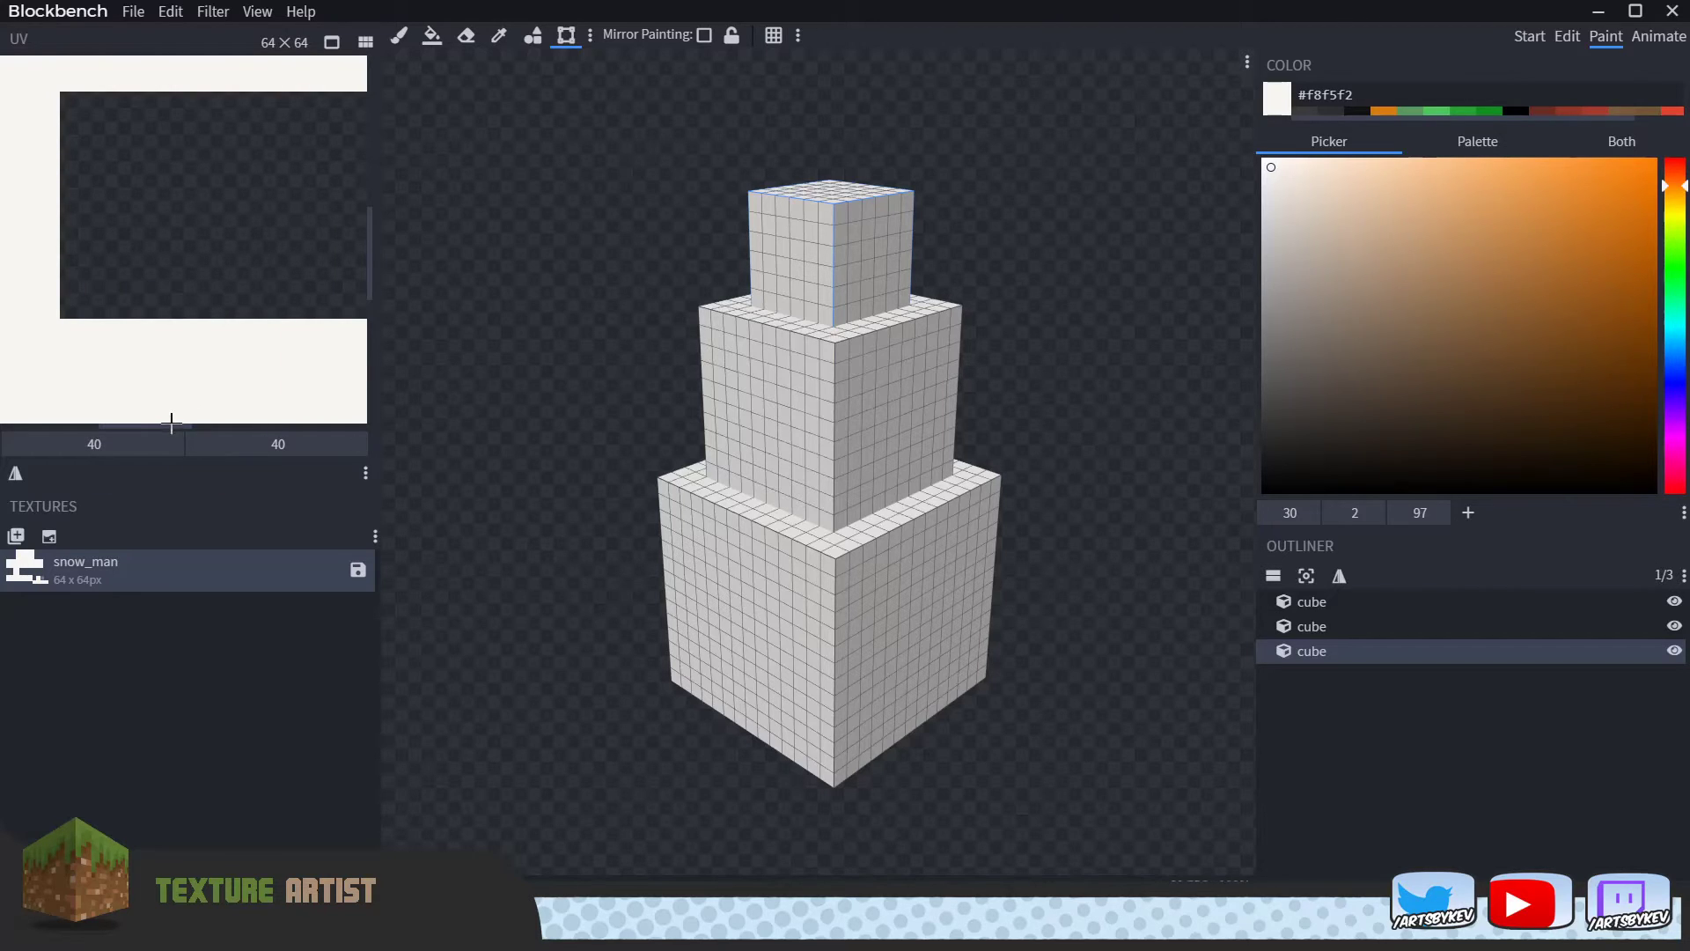
Cut the second grey square from the snow_man texture, leaving only off-white areas.
drag(171, 426, 311, 431)
scroll(276, 325, down, 3)
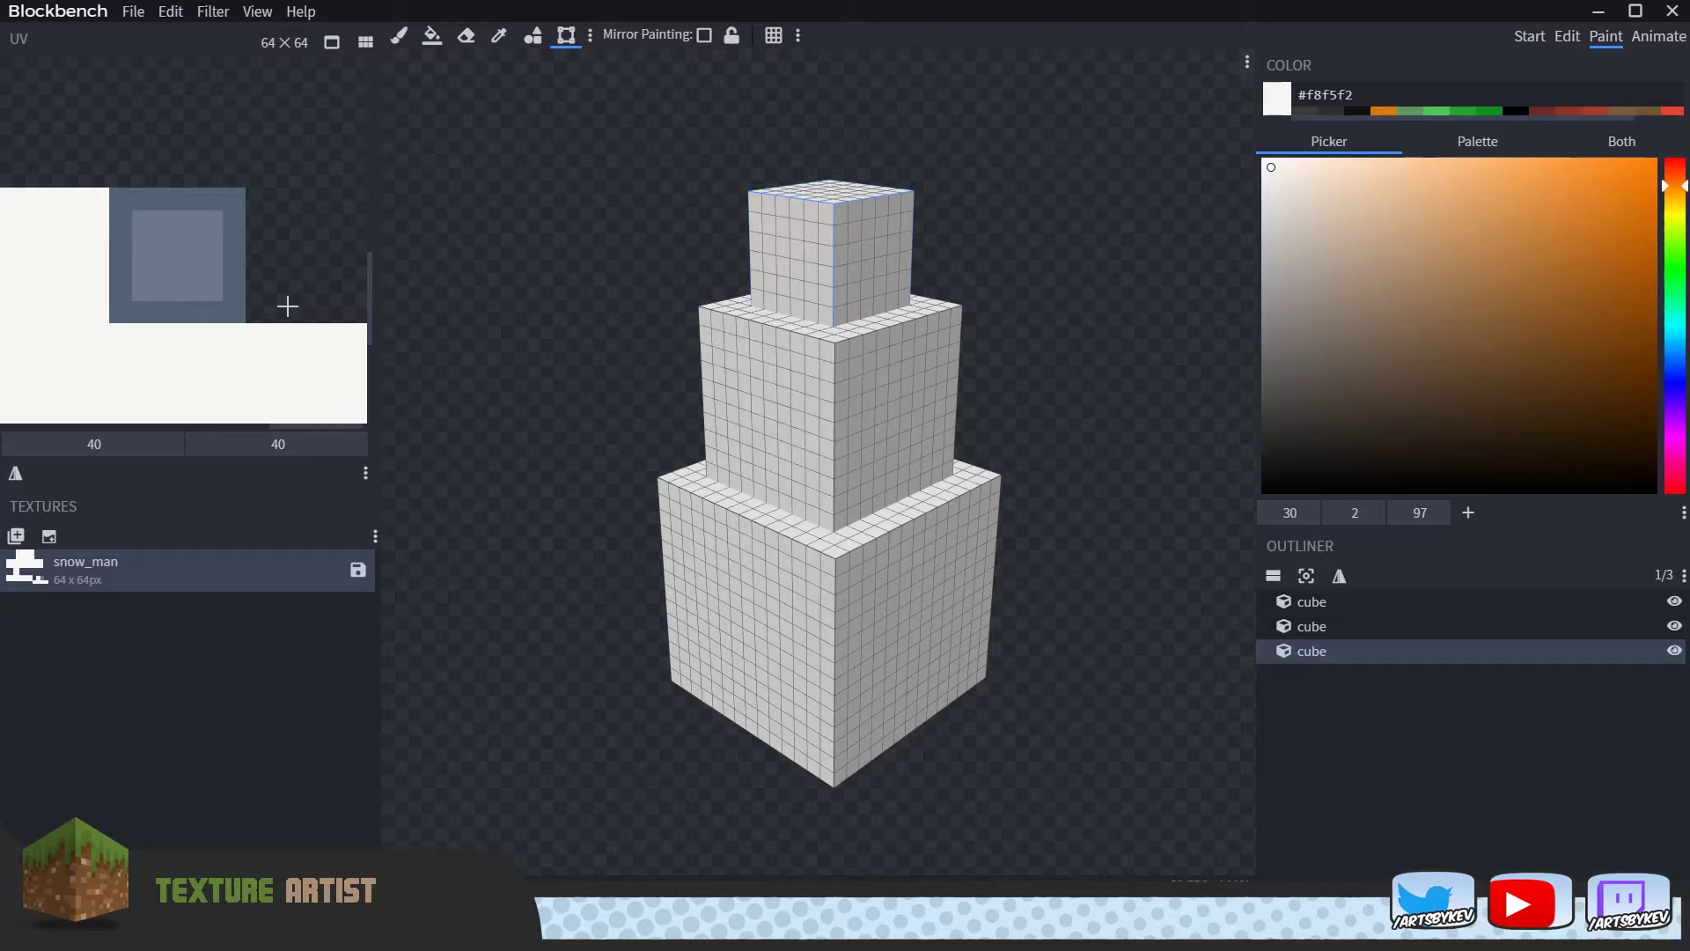
scroll(287, 306, down, 4)
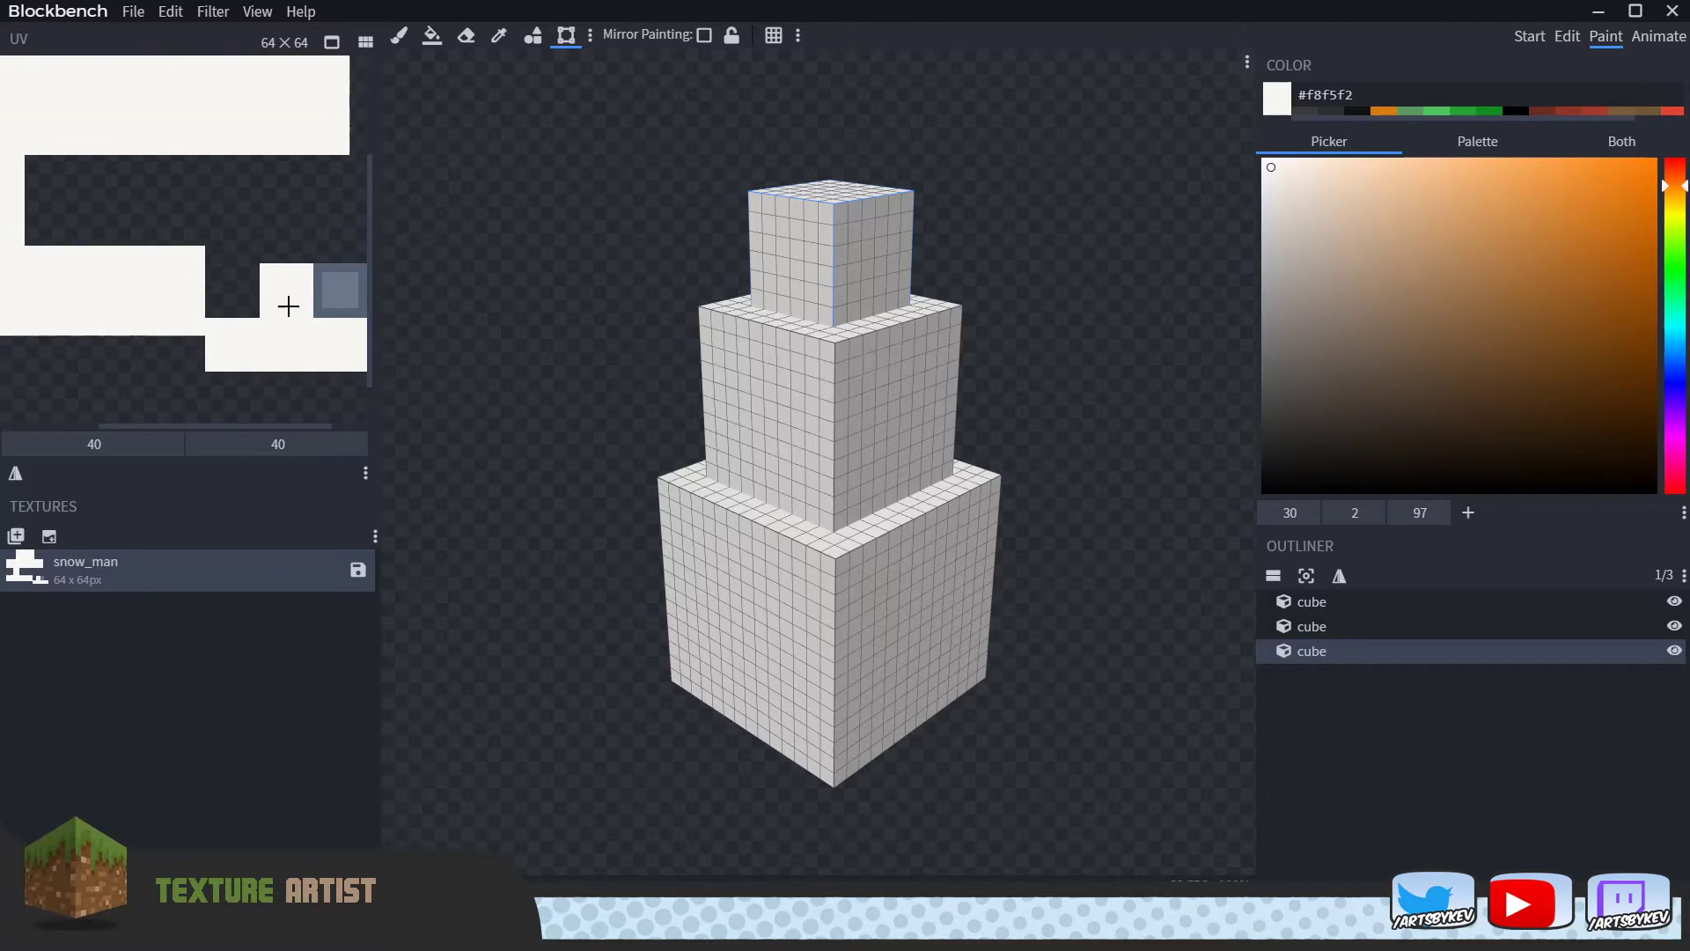
scroll(335, 292, up, 2)
scroll(335, 292, up, 2)
scroll(220, 264, right, 4)
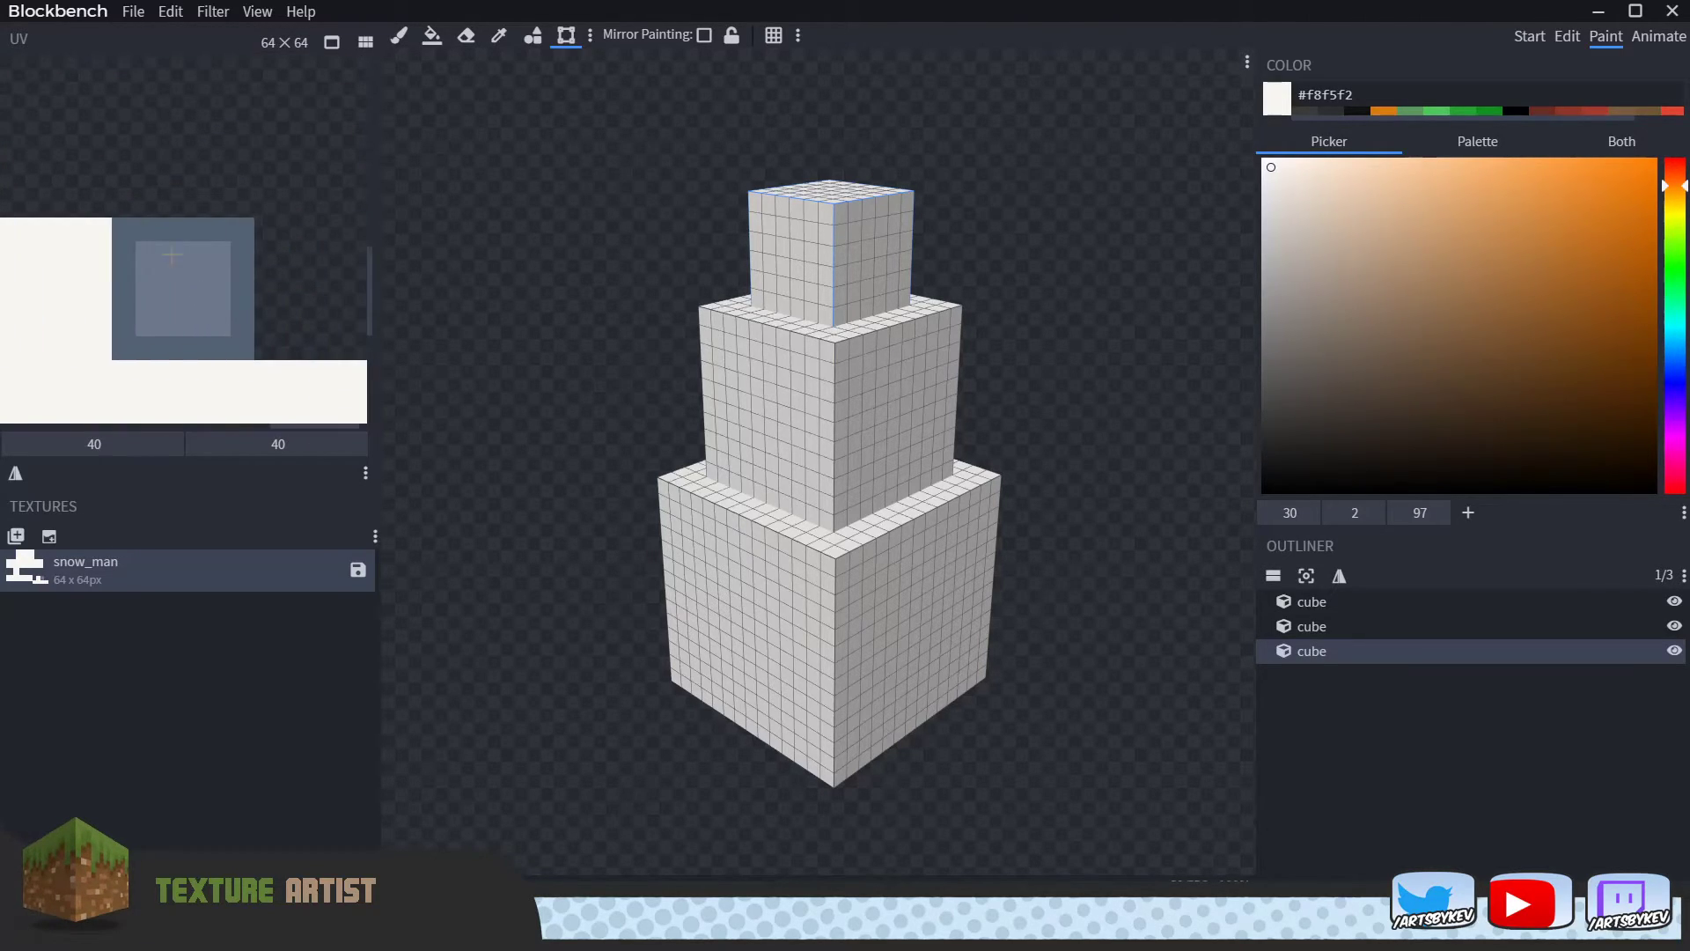
drag(115, 219, 255, 359)
click(182, 373)
scroll(292, 263, up, 5)
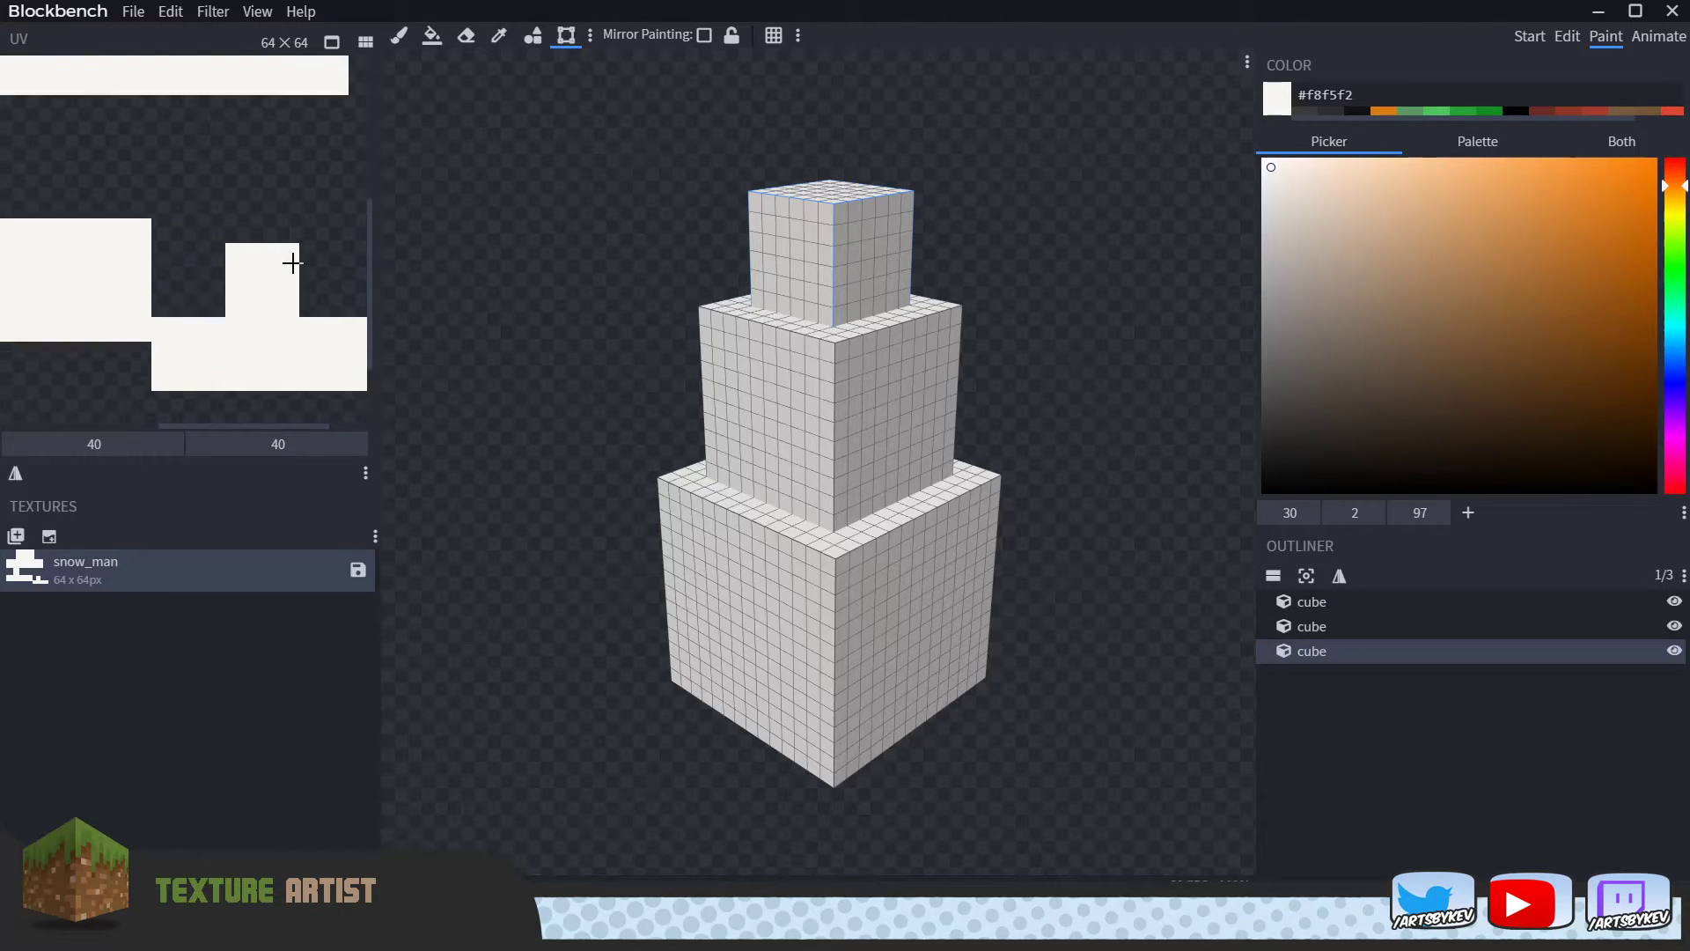
In the Edit workspace, raise the top cube from 24 to 28, then undo it.
click(1573, 38)
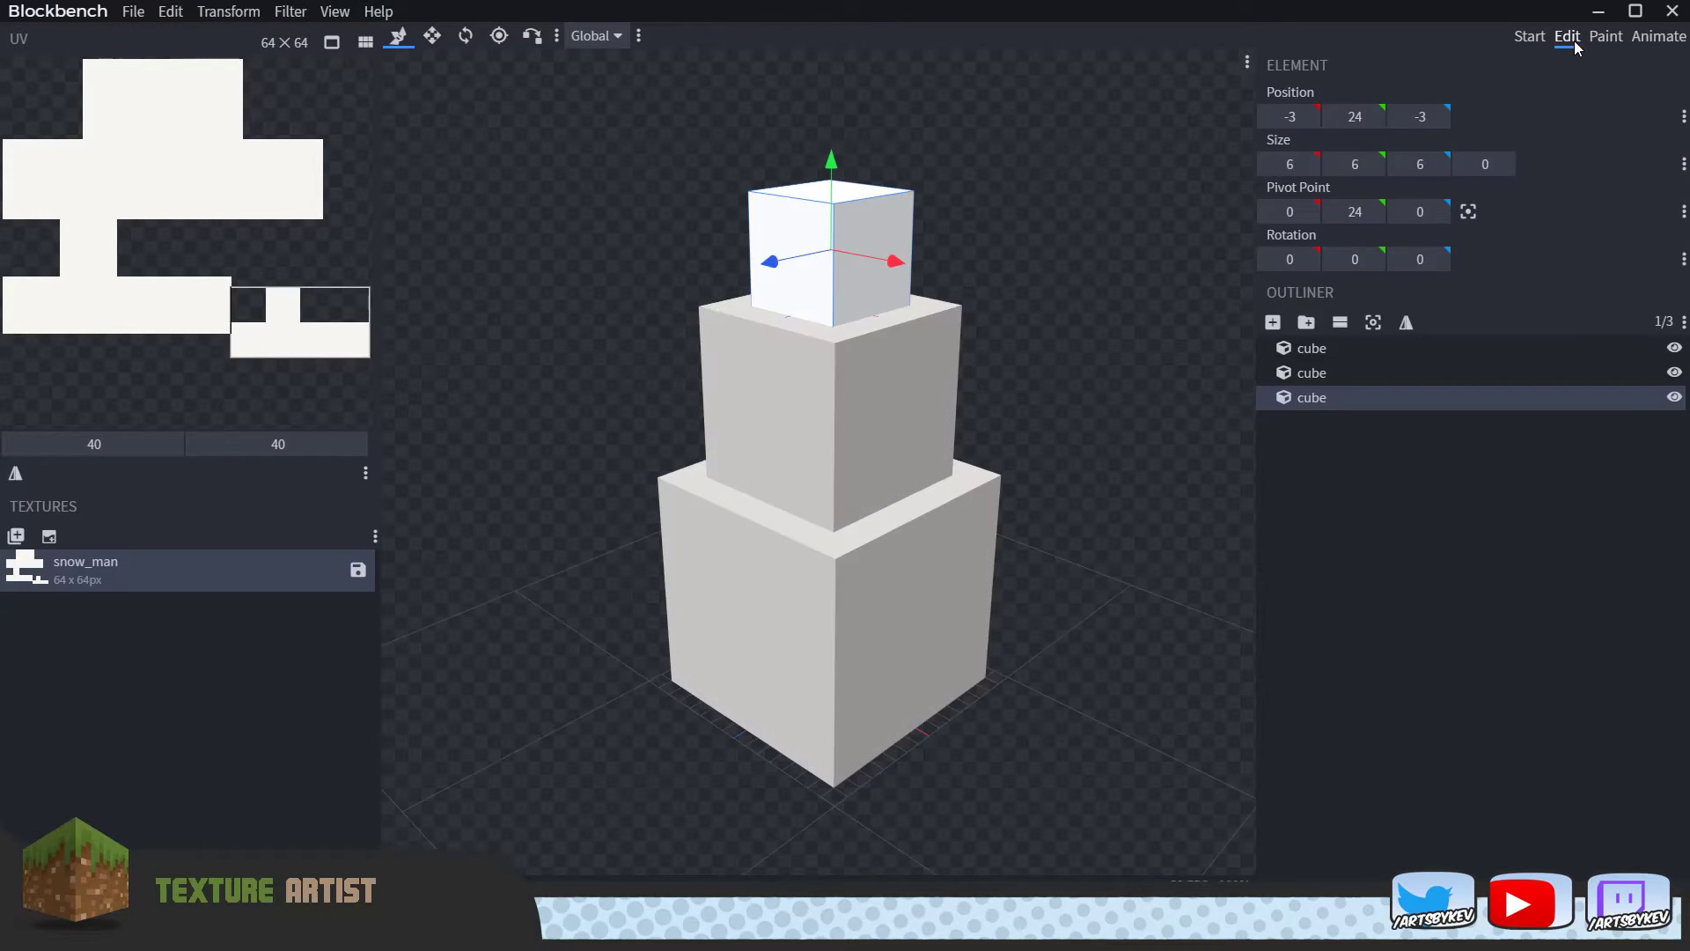
drag(831, 224, 844, 156)
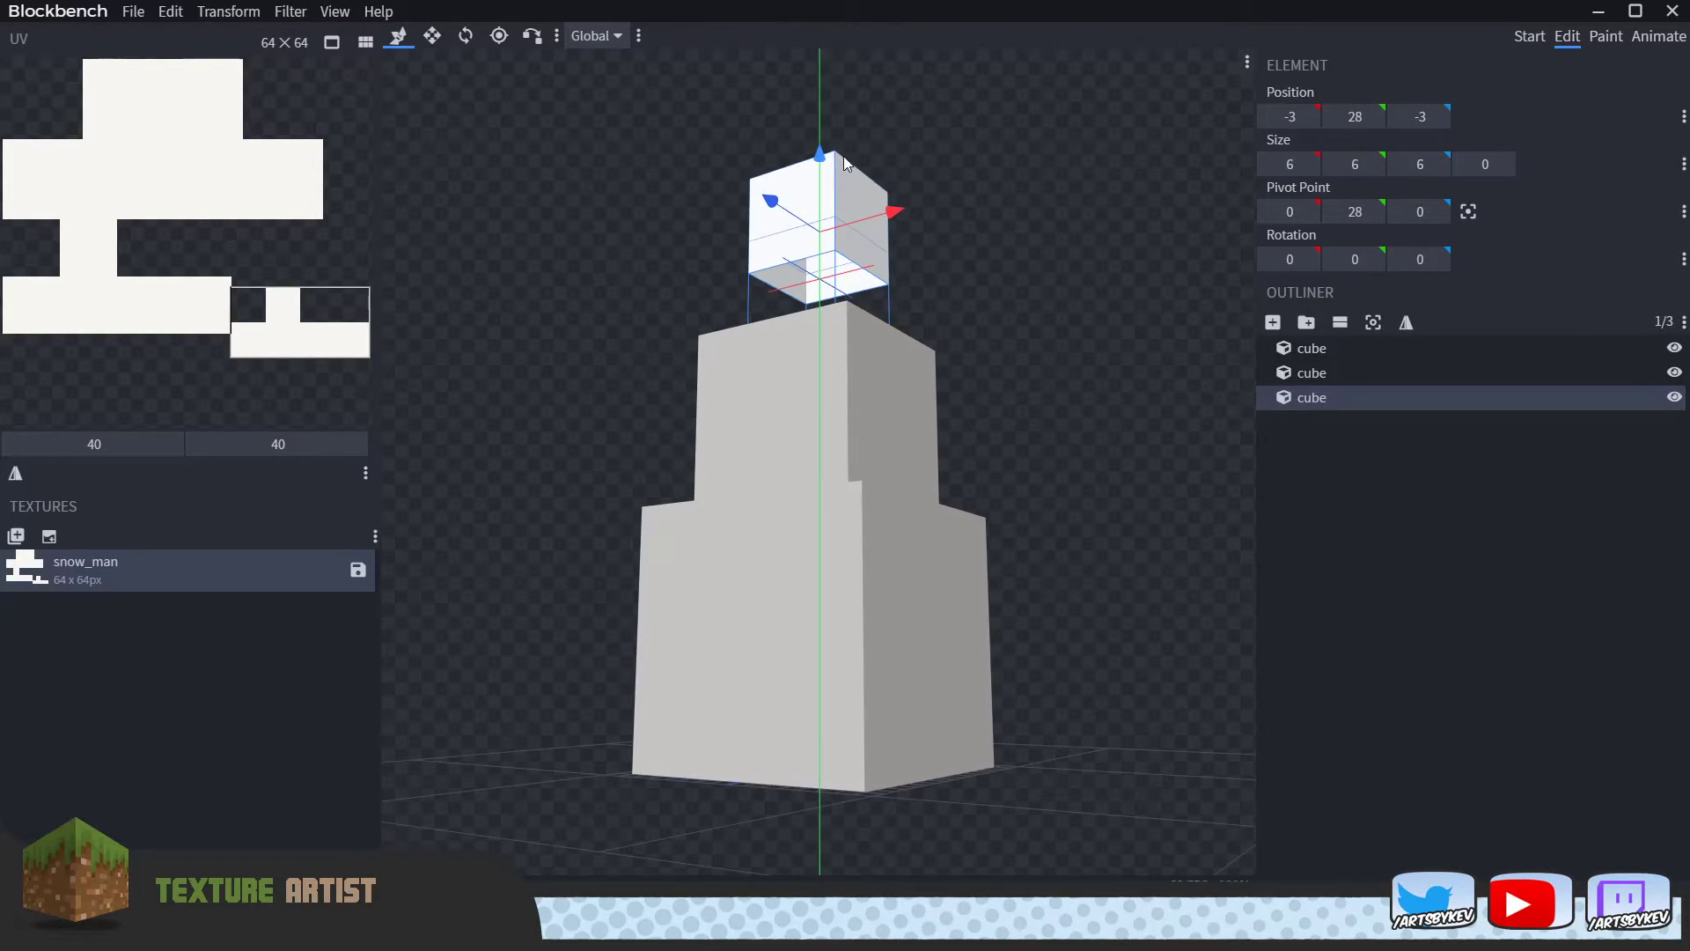
drag(925, 220, 954, 323)
key(ctrl+z)
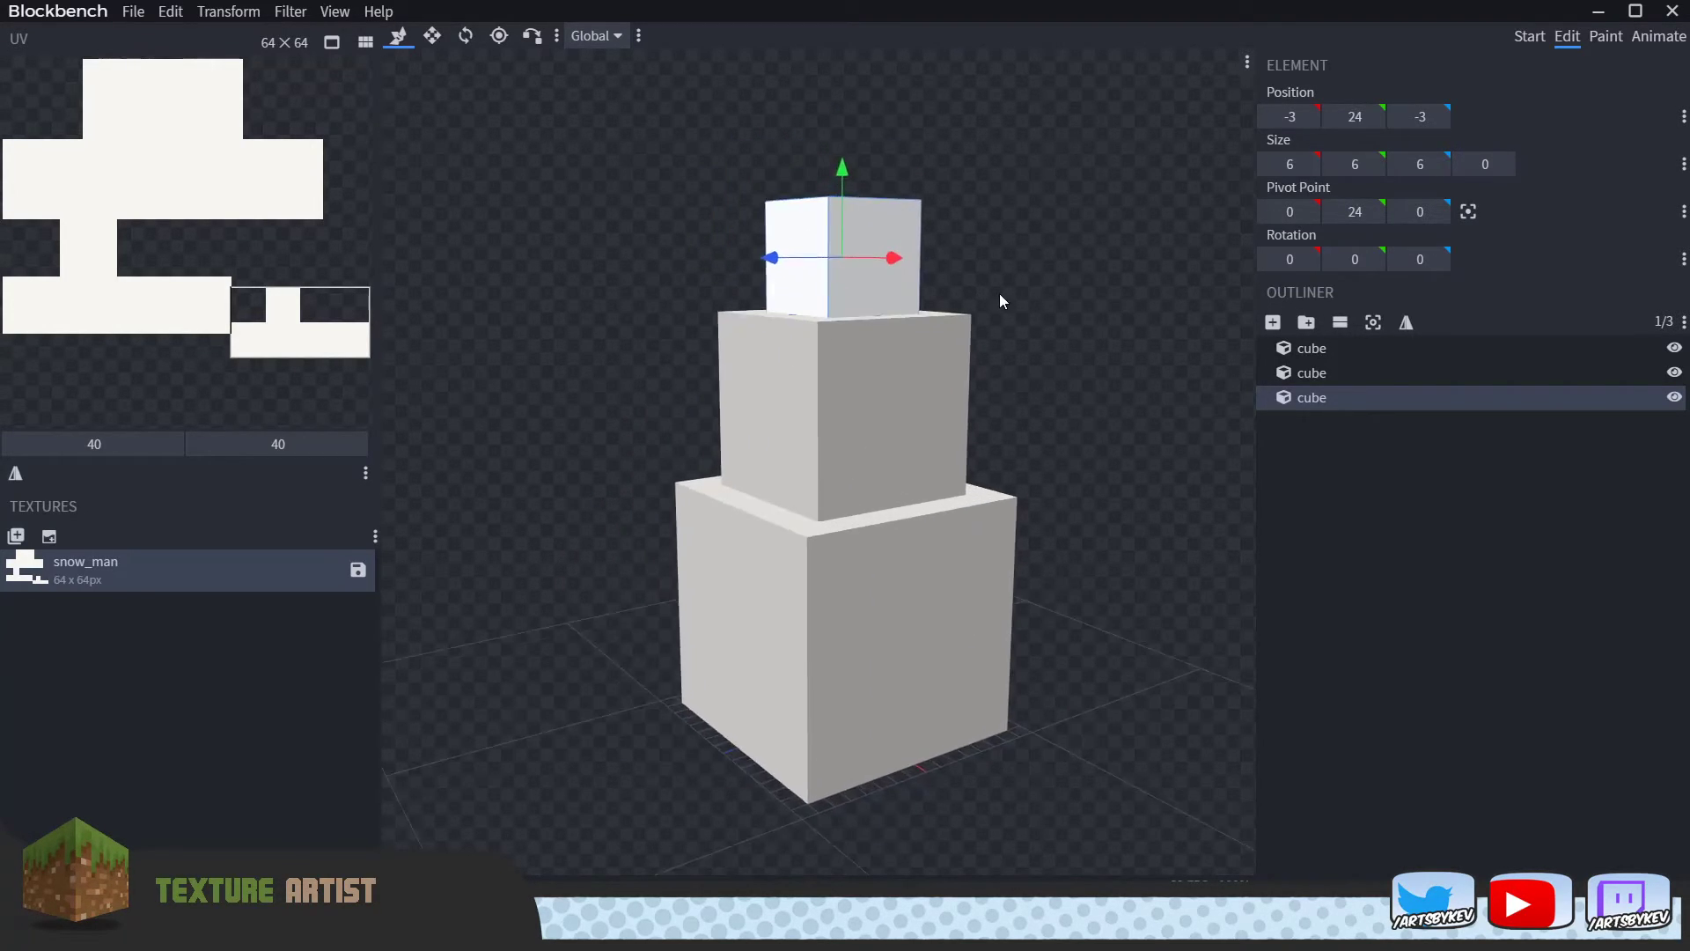
Deselect the top cube and orbit to a lower, closer view of the three cubes.
drag(1001, 302, 1028, 329)
click(1169, 522)
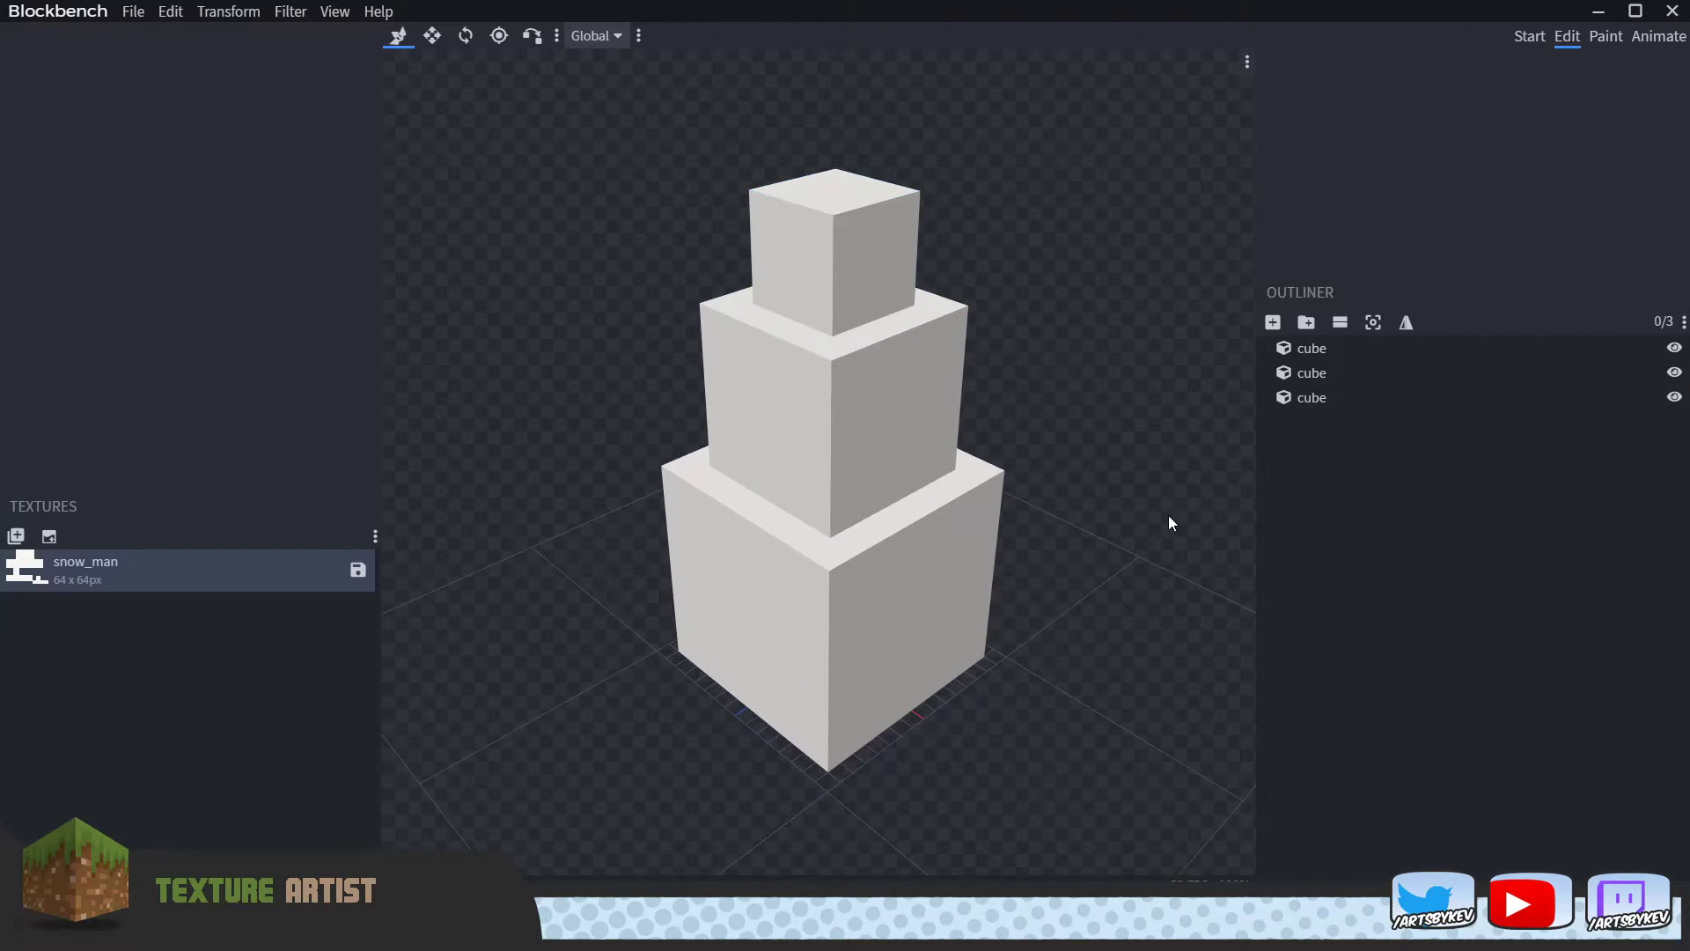
right_drag(1169, 522, 1065, 532)
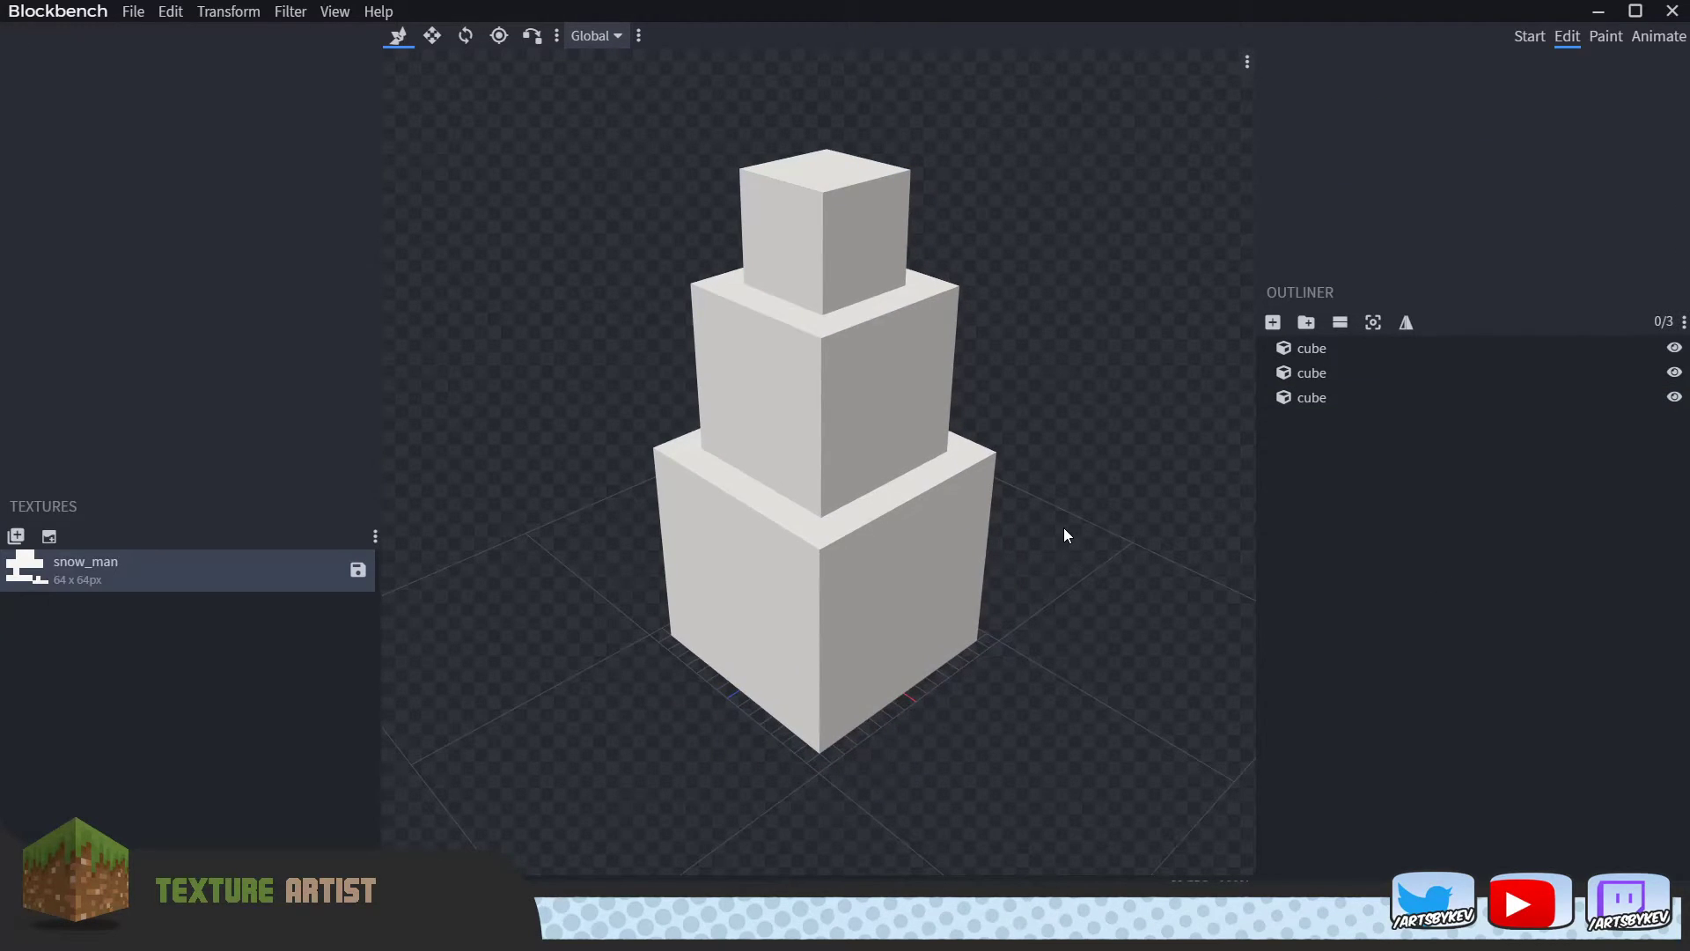
drag(1064, 533, 1012, 449)
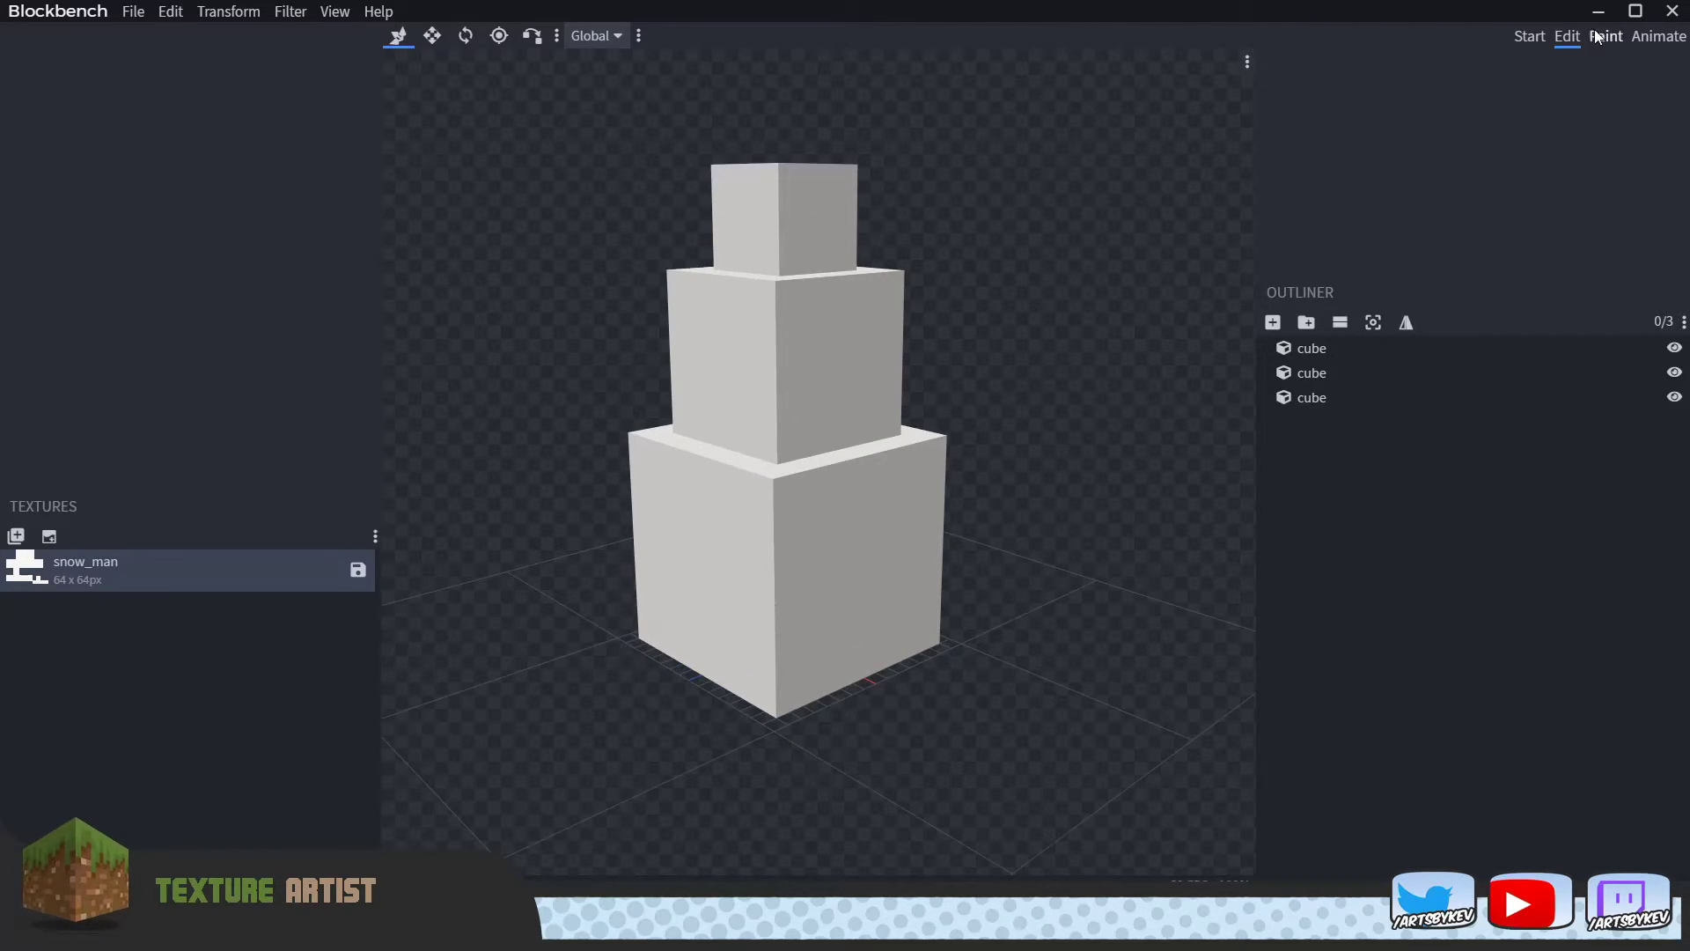
drag(1132, 577, 1384, 141)
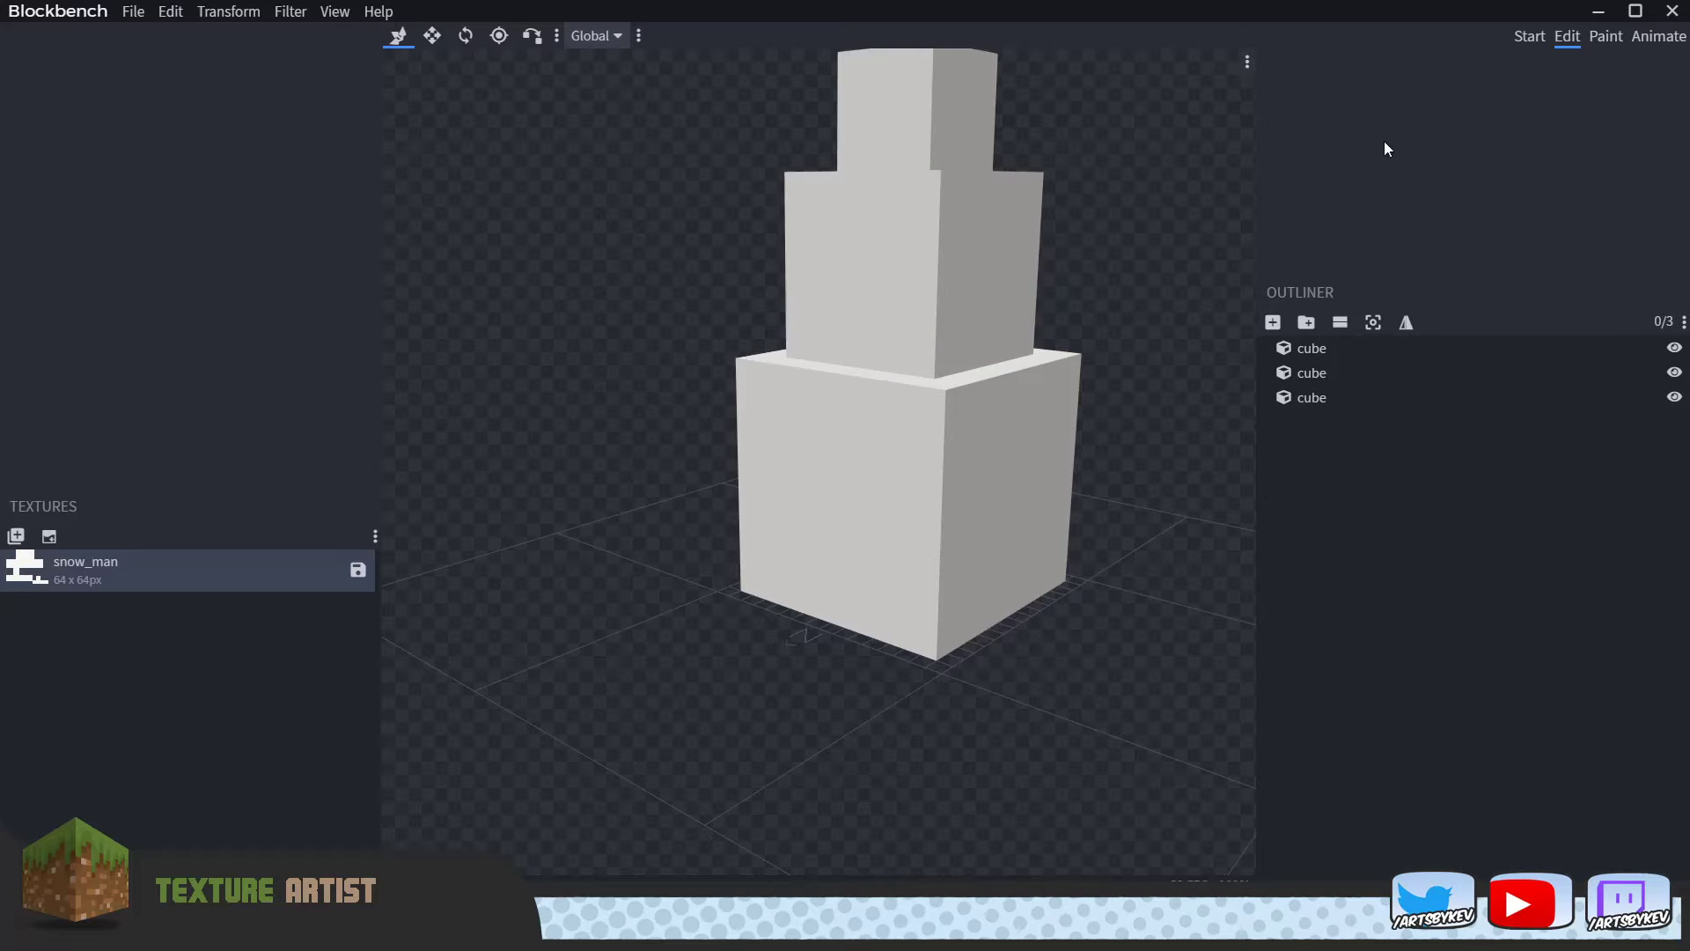
Back in Paint, pick near-black and paint three L-shaped buttons on the bottom cube.
click(1606, 35)
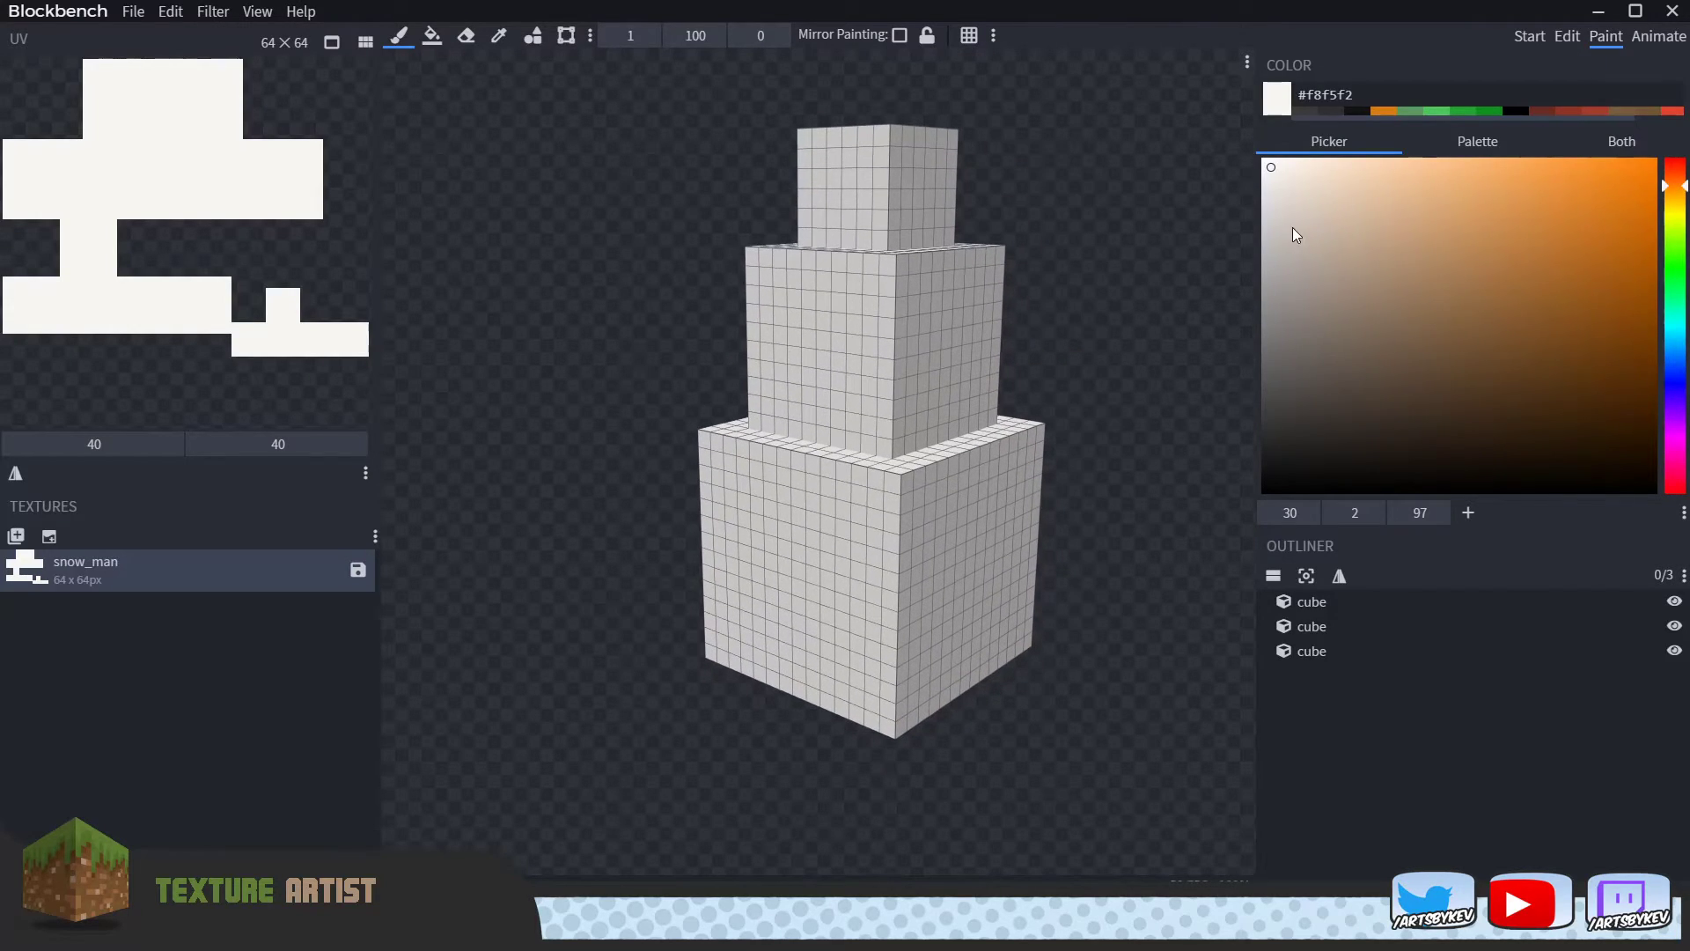
drag(1292, 227, 1261, 465)
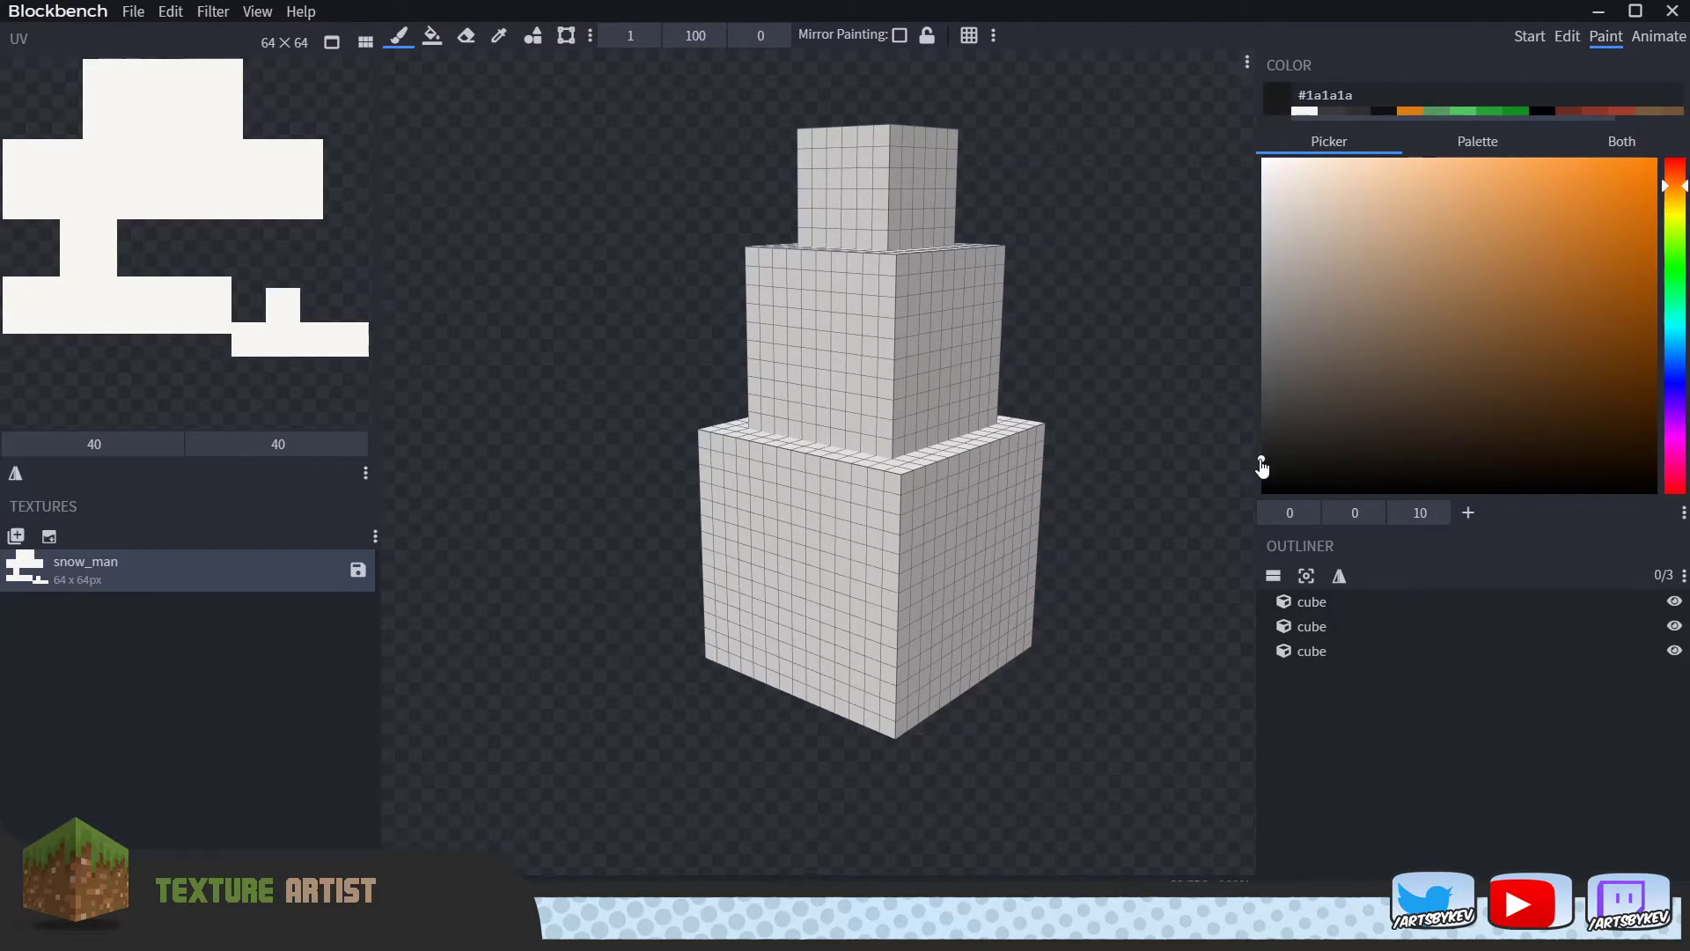
scroll(618, 454, up, 3)
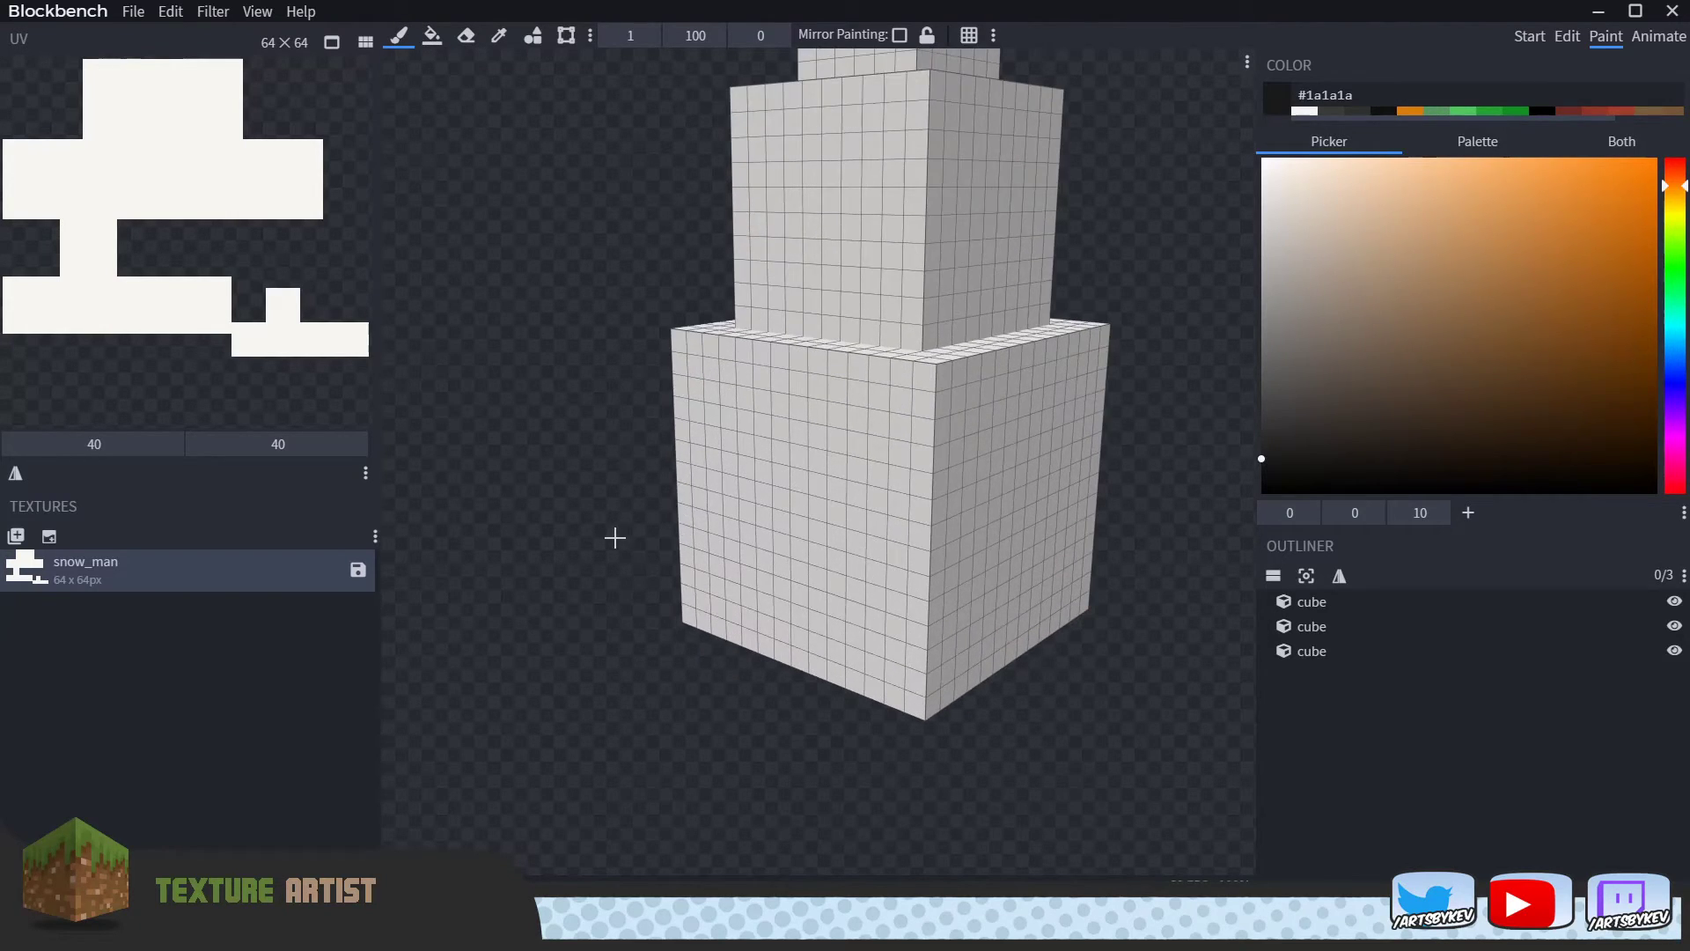
key(KP_1)
drag(868, 573, 884, 588)
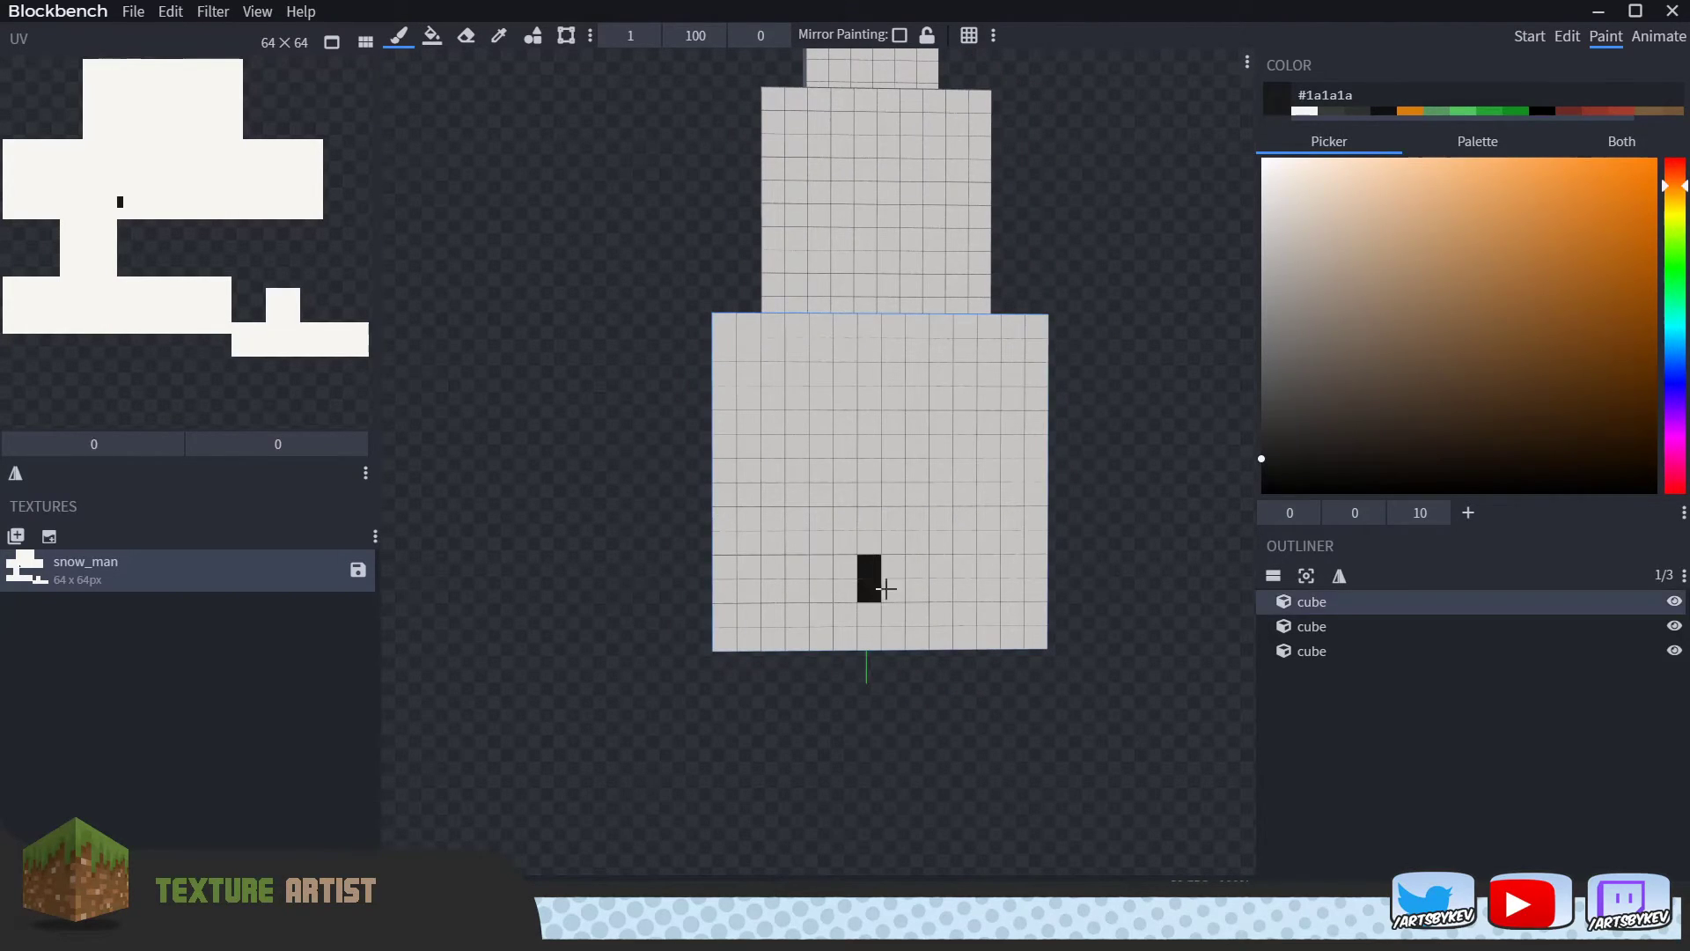
click(889, 590)
drag(870, 467, 893, 484)
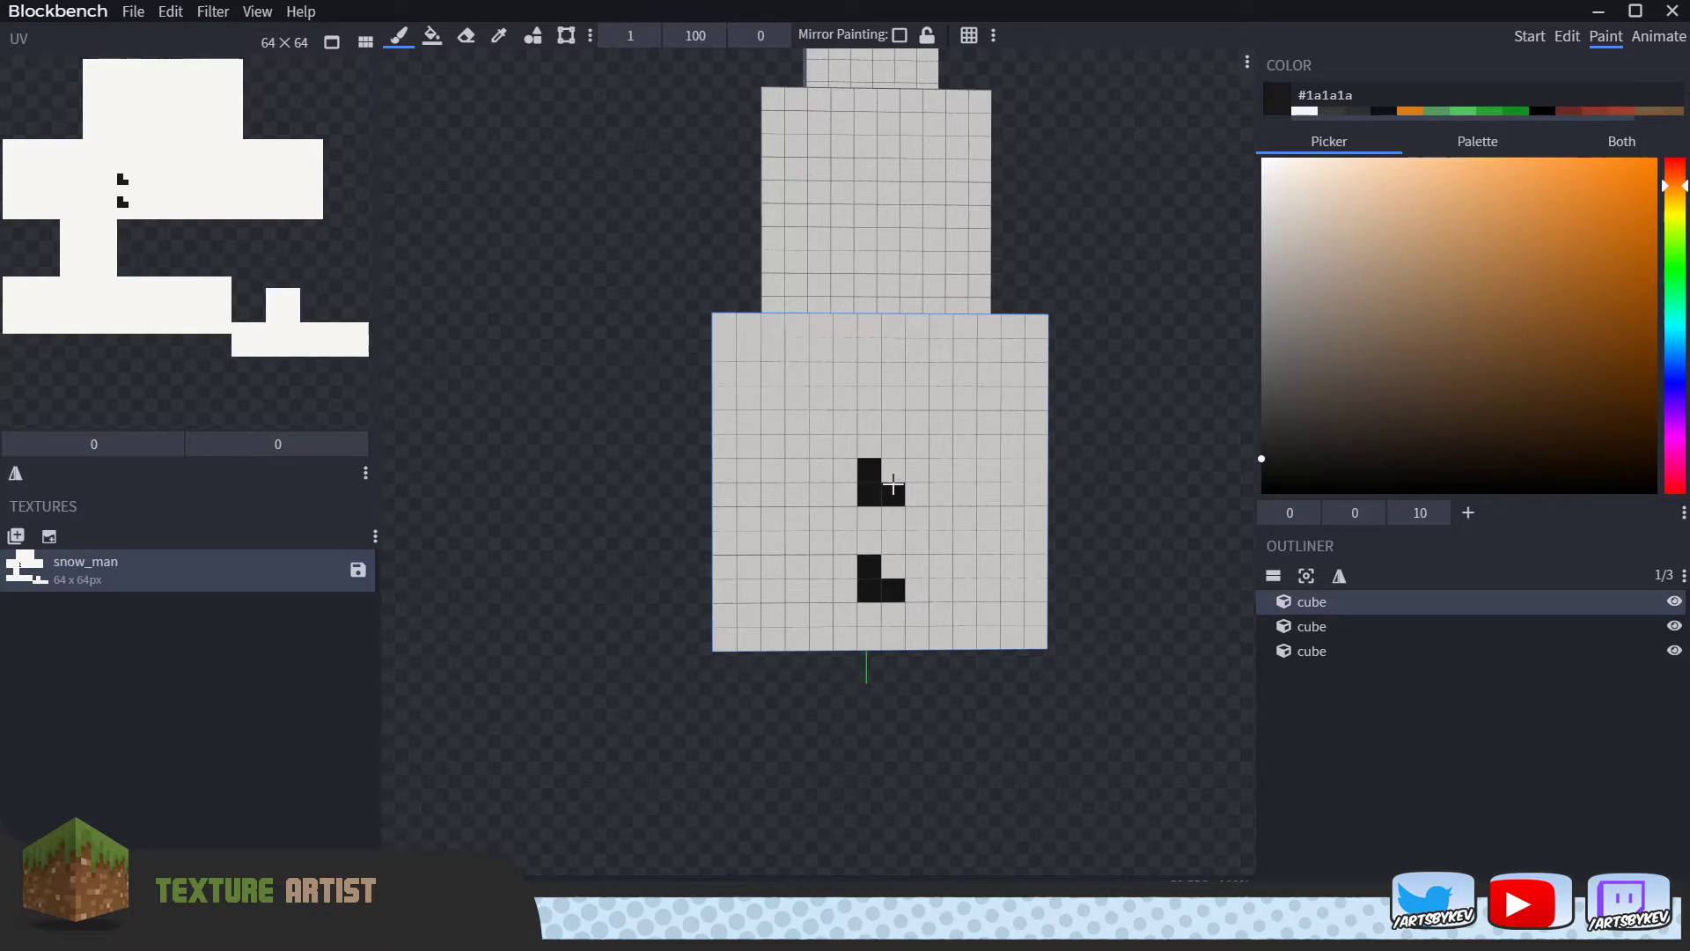
drag(869, 374, 893, 398)
Paint three black buttons up the front of the middle cube.
drag(1176, 230, 1134, 264)
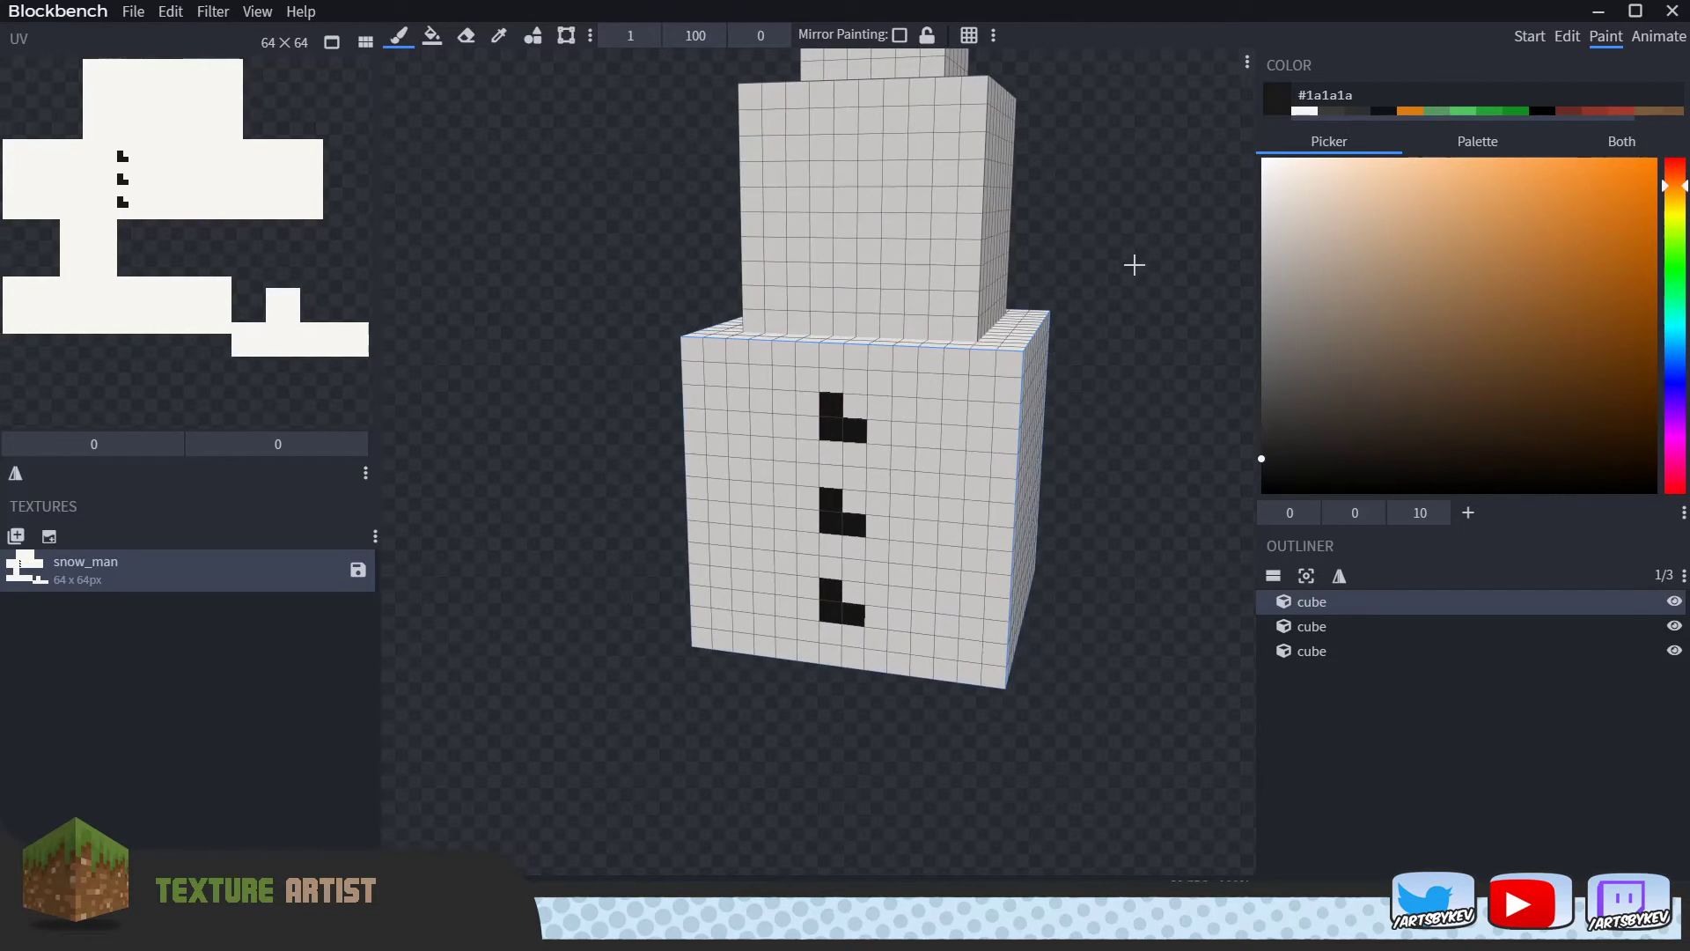
right_drag(1134, 264, 1026, 377)
click(818, 453)
click(822, 379)
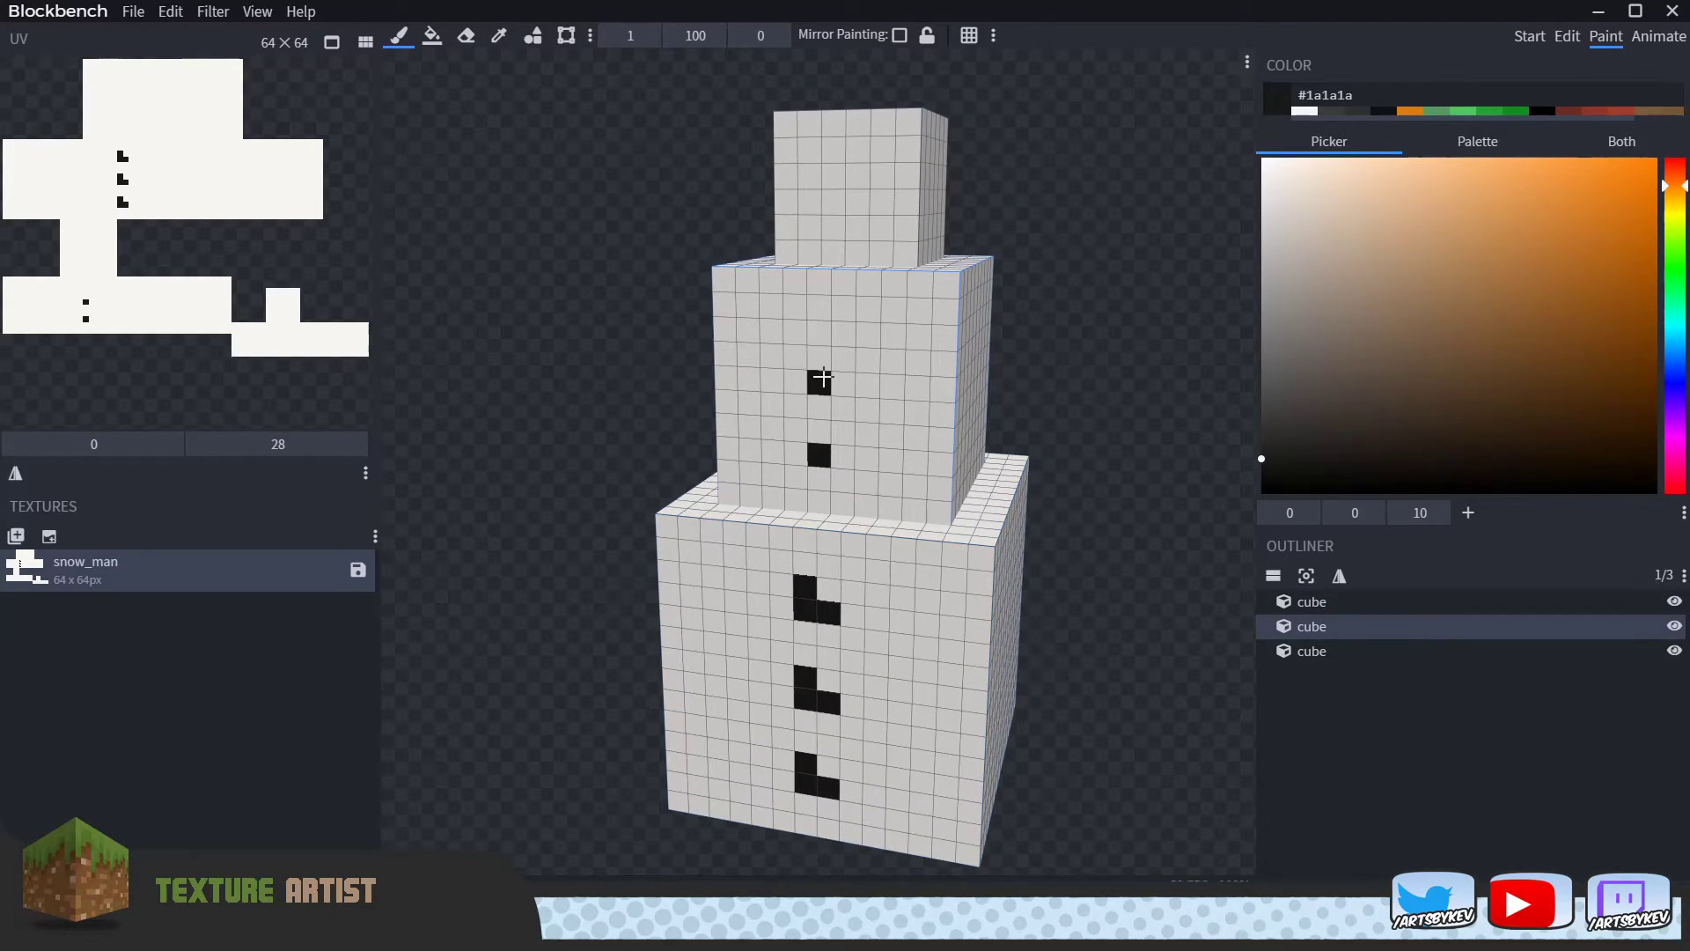
click(821, 308)
Paint two black eyes on the snowman's head.
drag(1081, 310, 1098, 357)
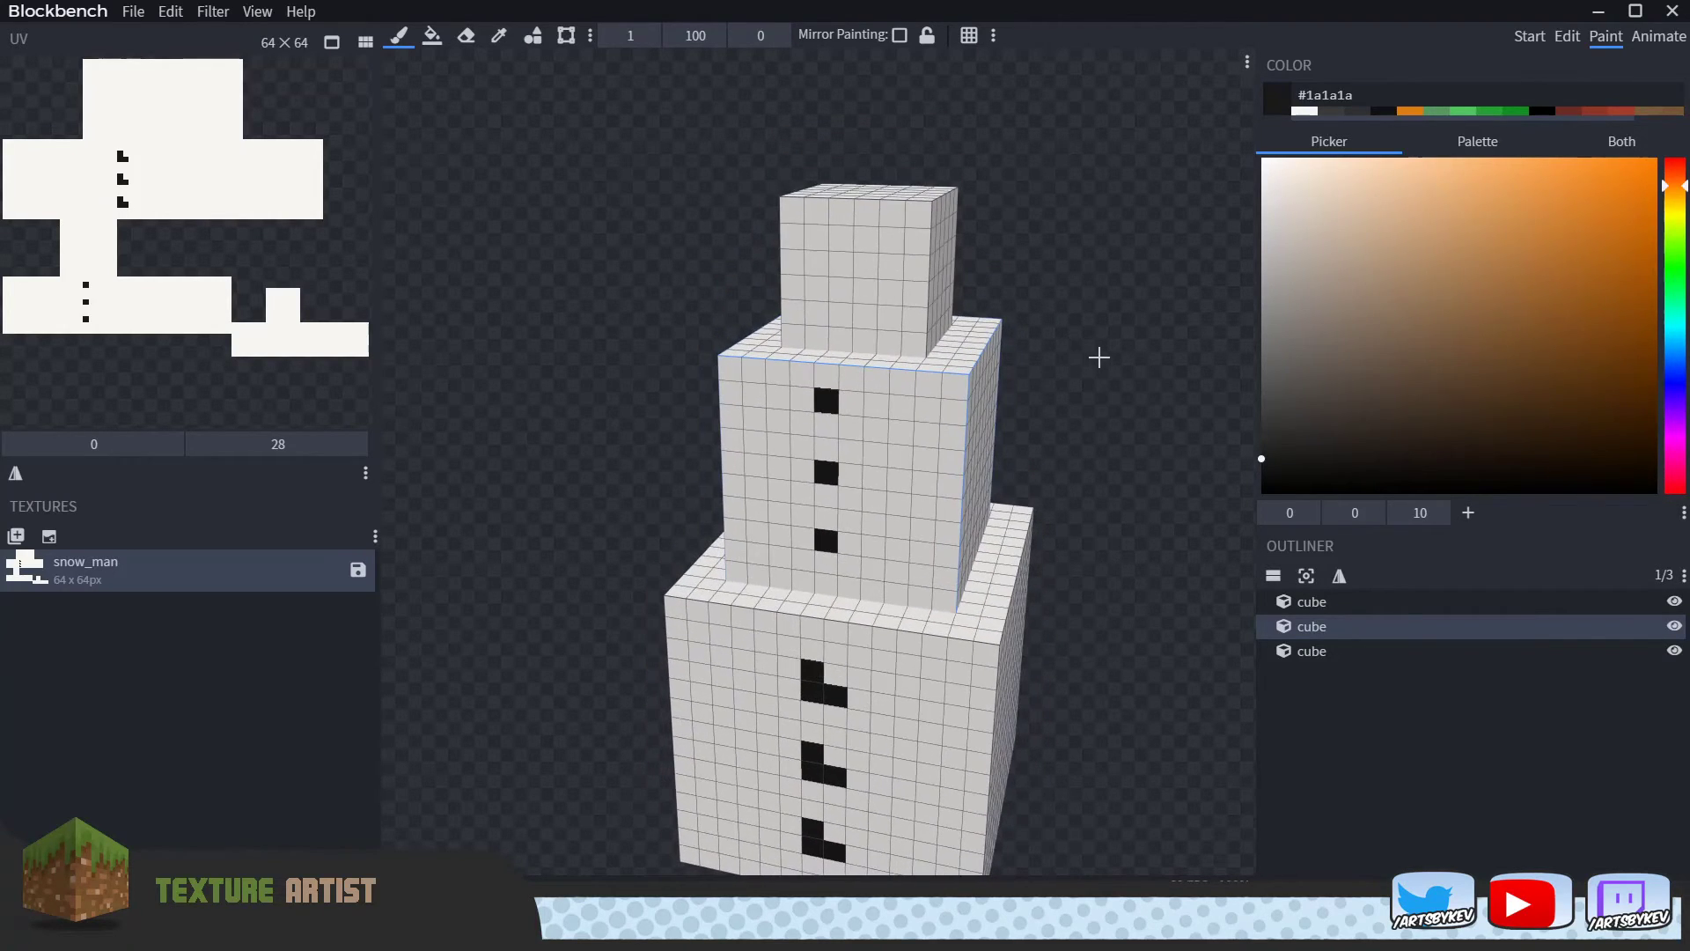
click(816, 262)
click(890, 265)
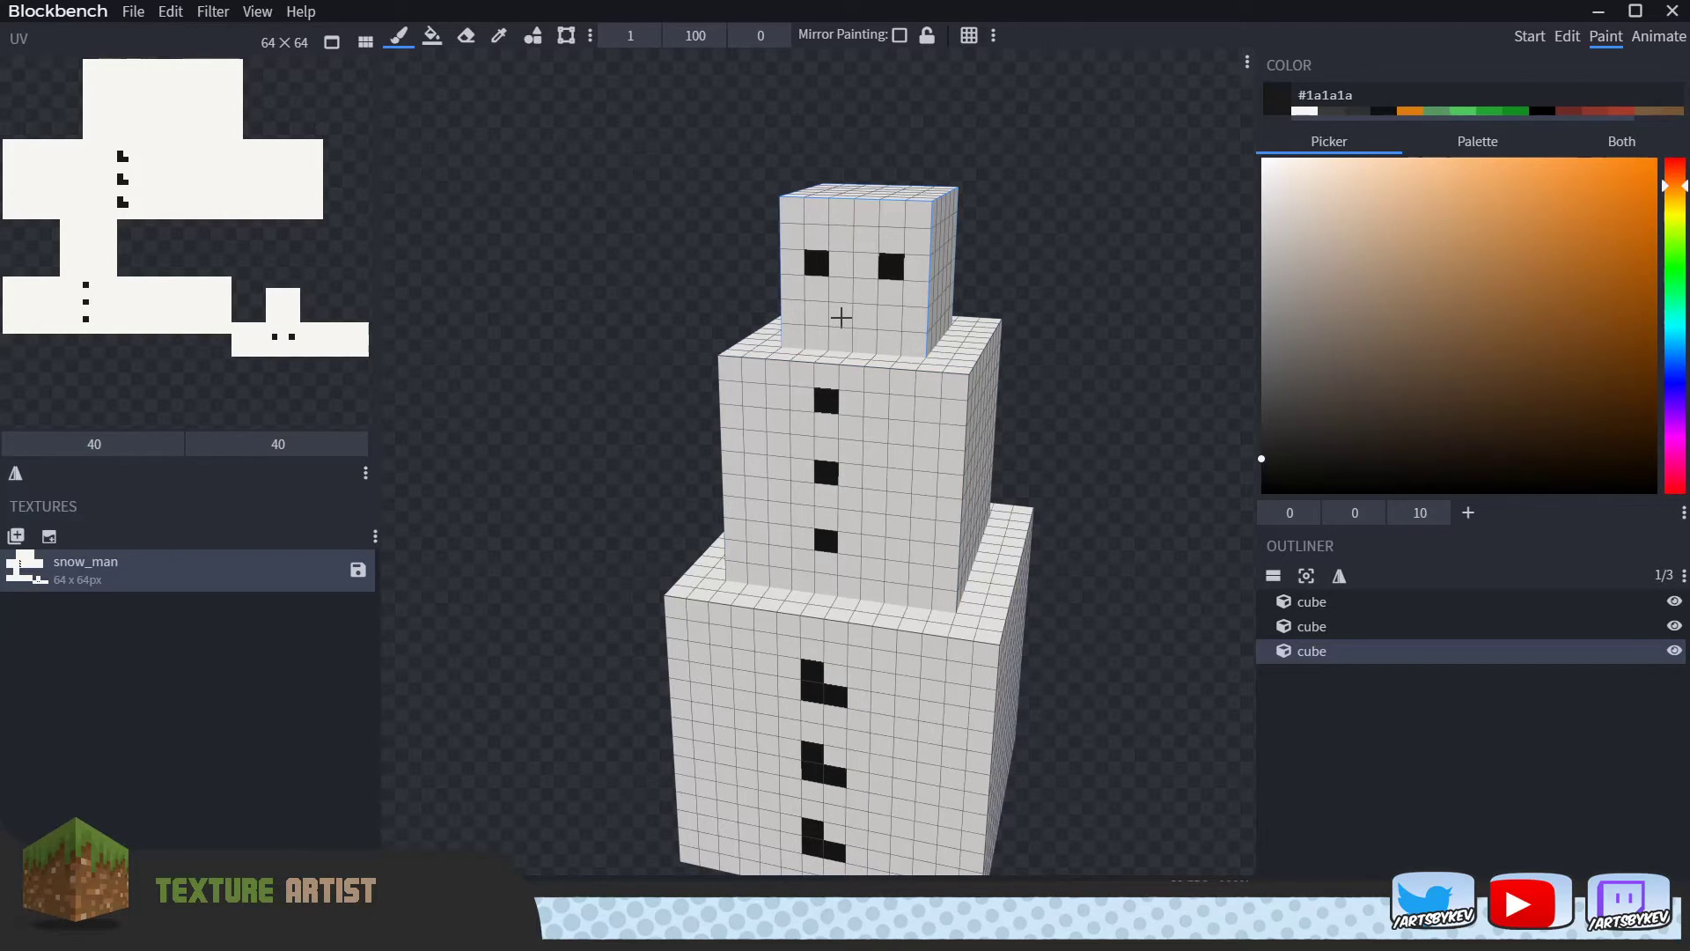
Paint an orange #da7006 carrot nose below the eyes.
key(KP_1)
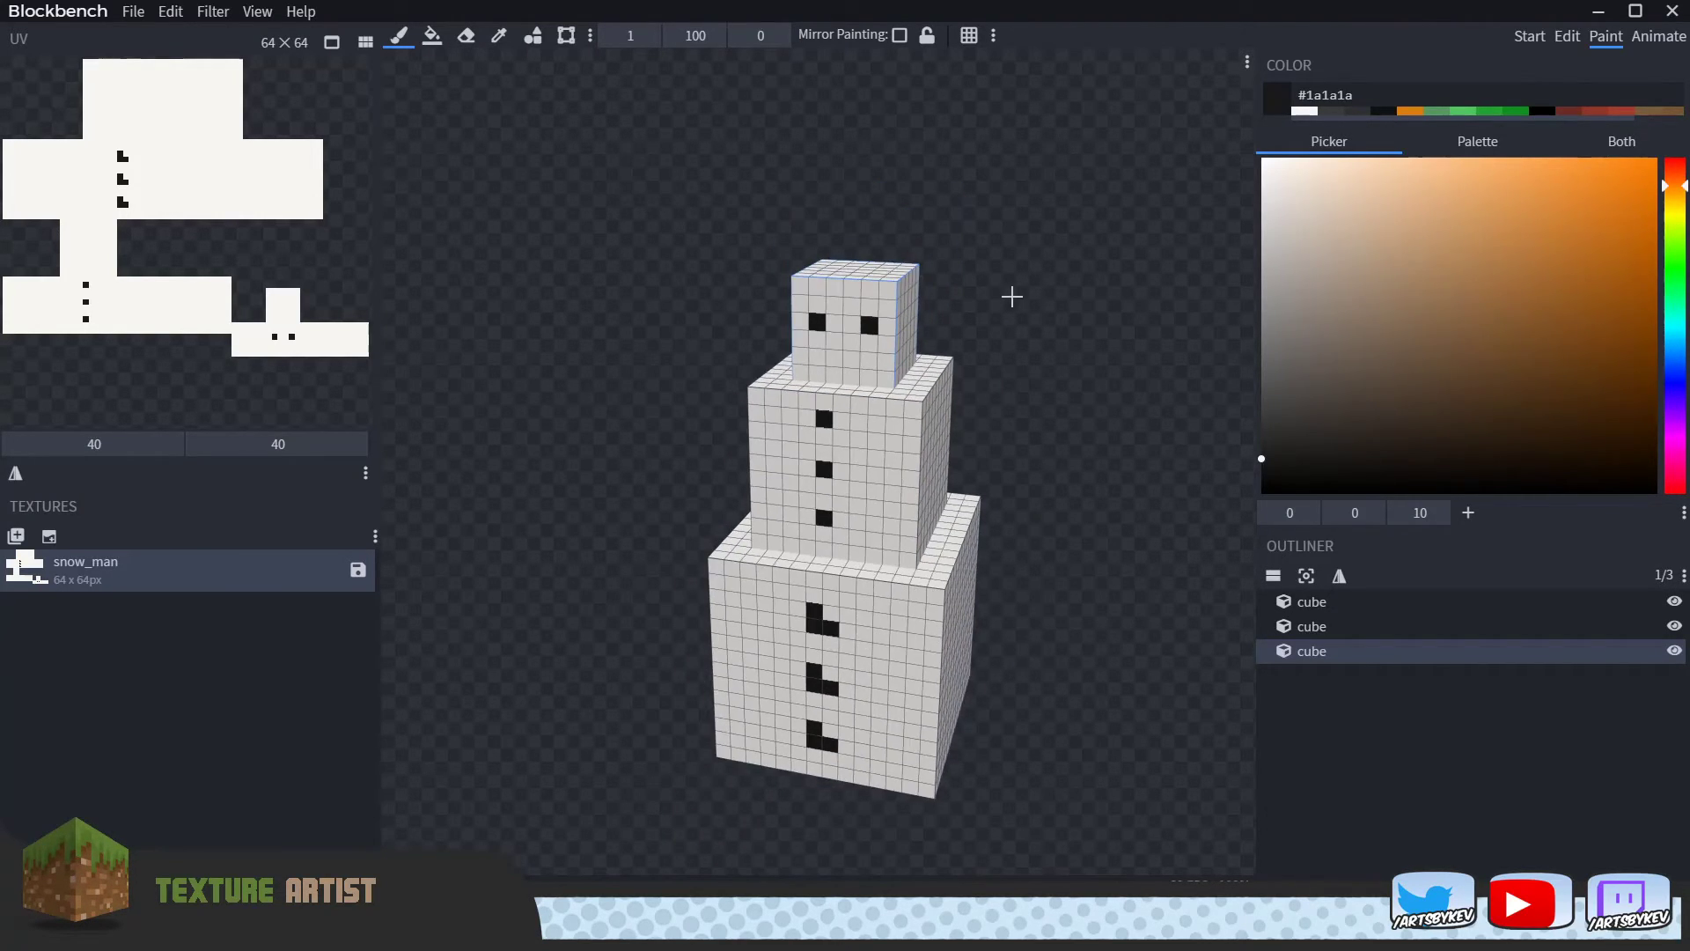
mouse_move(1050, 264)
mouse_down()
mouse_move(922, 277)
mouse_move(1075, 272)
mouse_move(1046, 284)
mouse_up()
drag(1616, 246, 1647, 206)
drag(858, 332, 869, 331)
mouse_move(1076, 325)
mouse_down()
mouse_move(1019, 311)
mouse_move(1079, 287)
mouse_move(1050, 309)
mouse_move(955, 315)
mouse_move(1012, 332)
mouse_up()
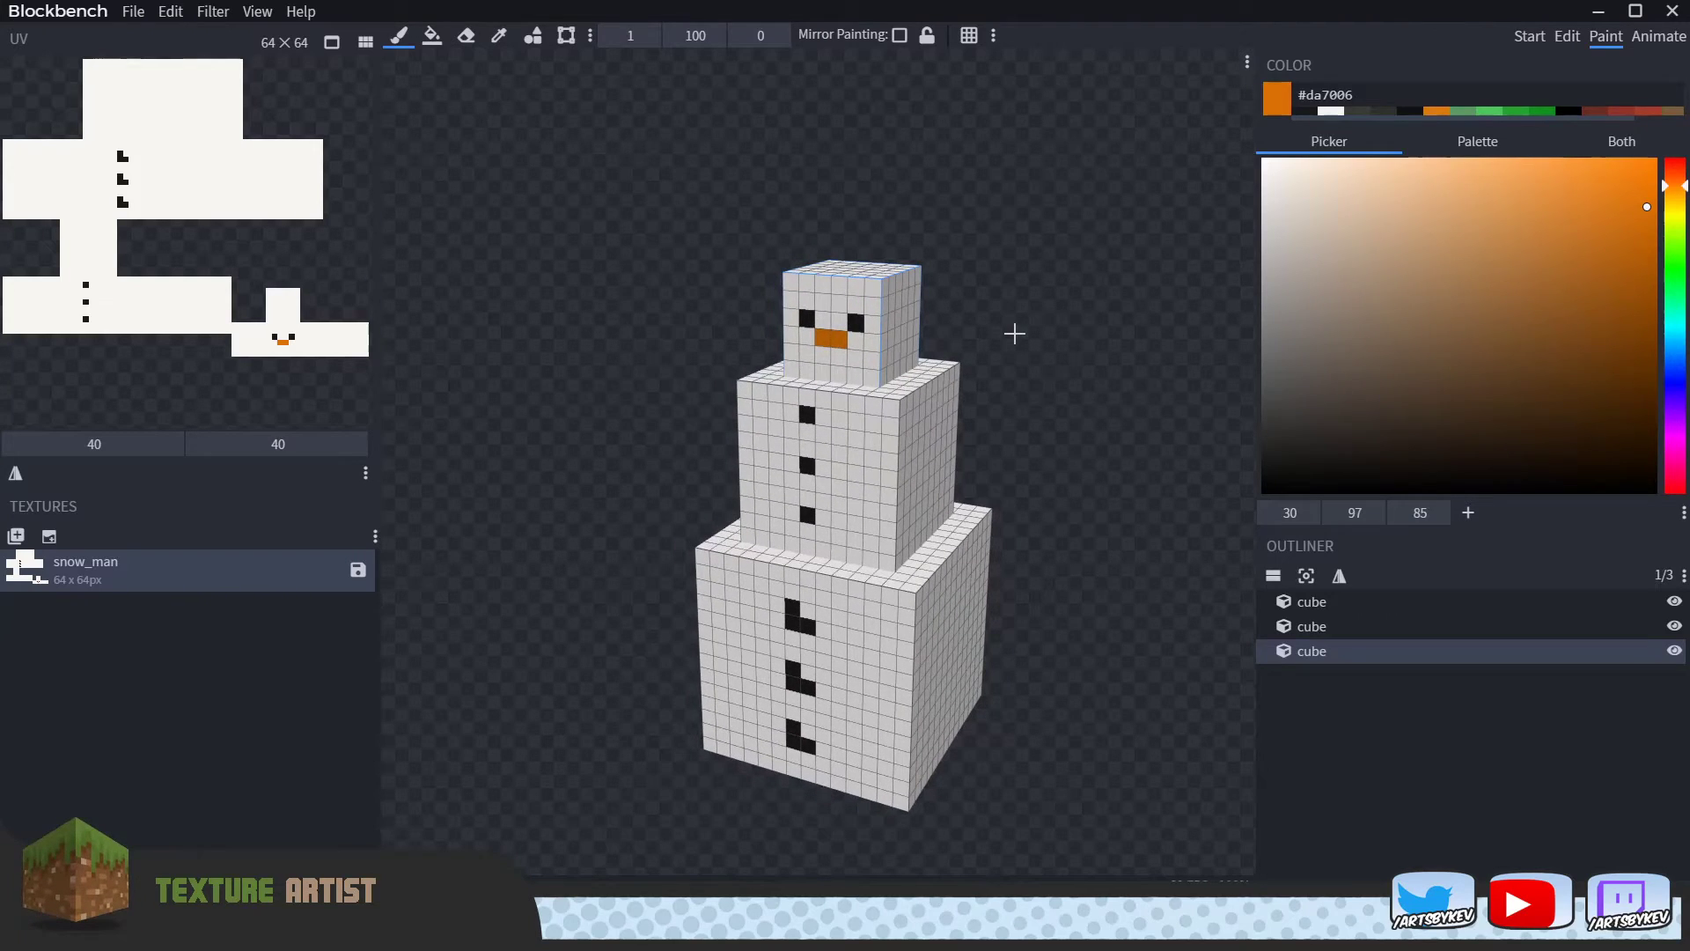
Set the paint colour to dark brown #55402a for the stick arm, viewing the snowman front-on.
drag(1169, 515, 1053, 444)
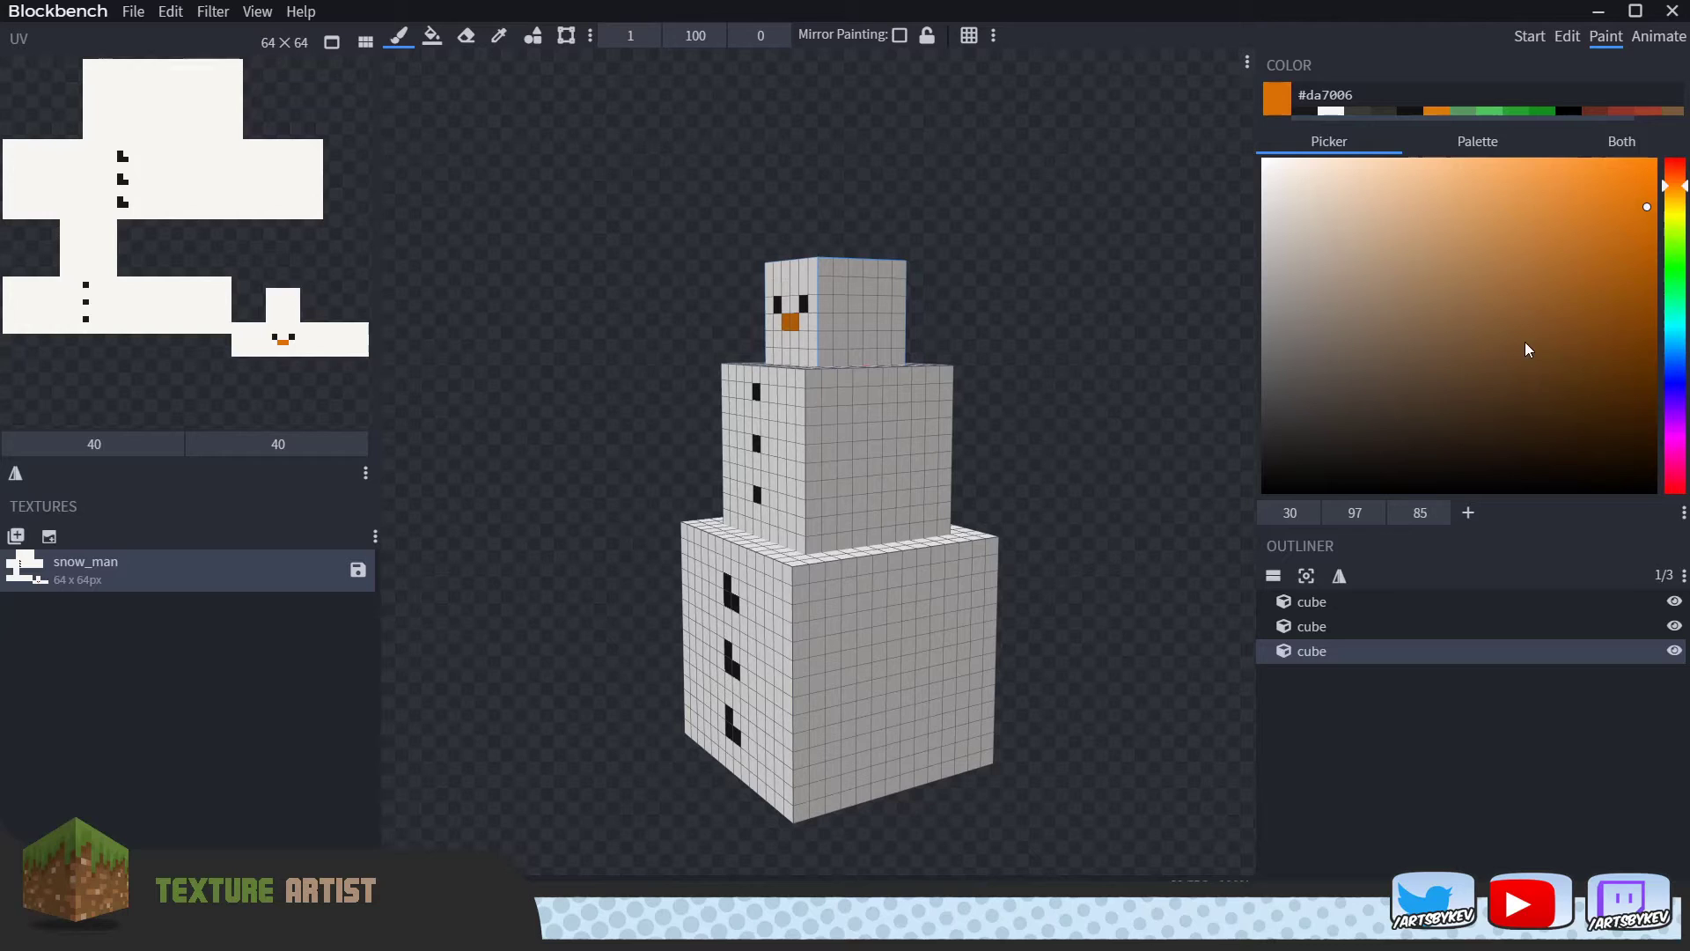
drag(1545, 339, 1462, 383)
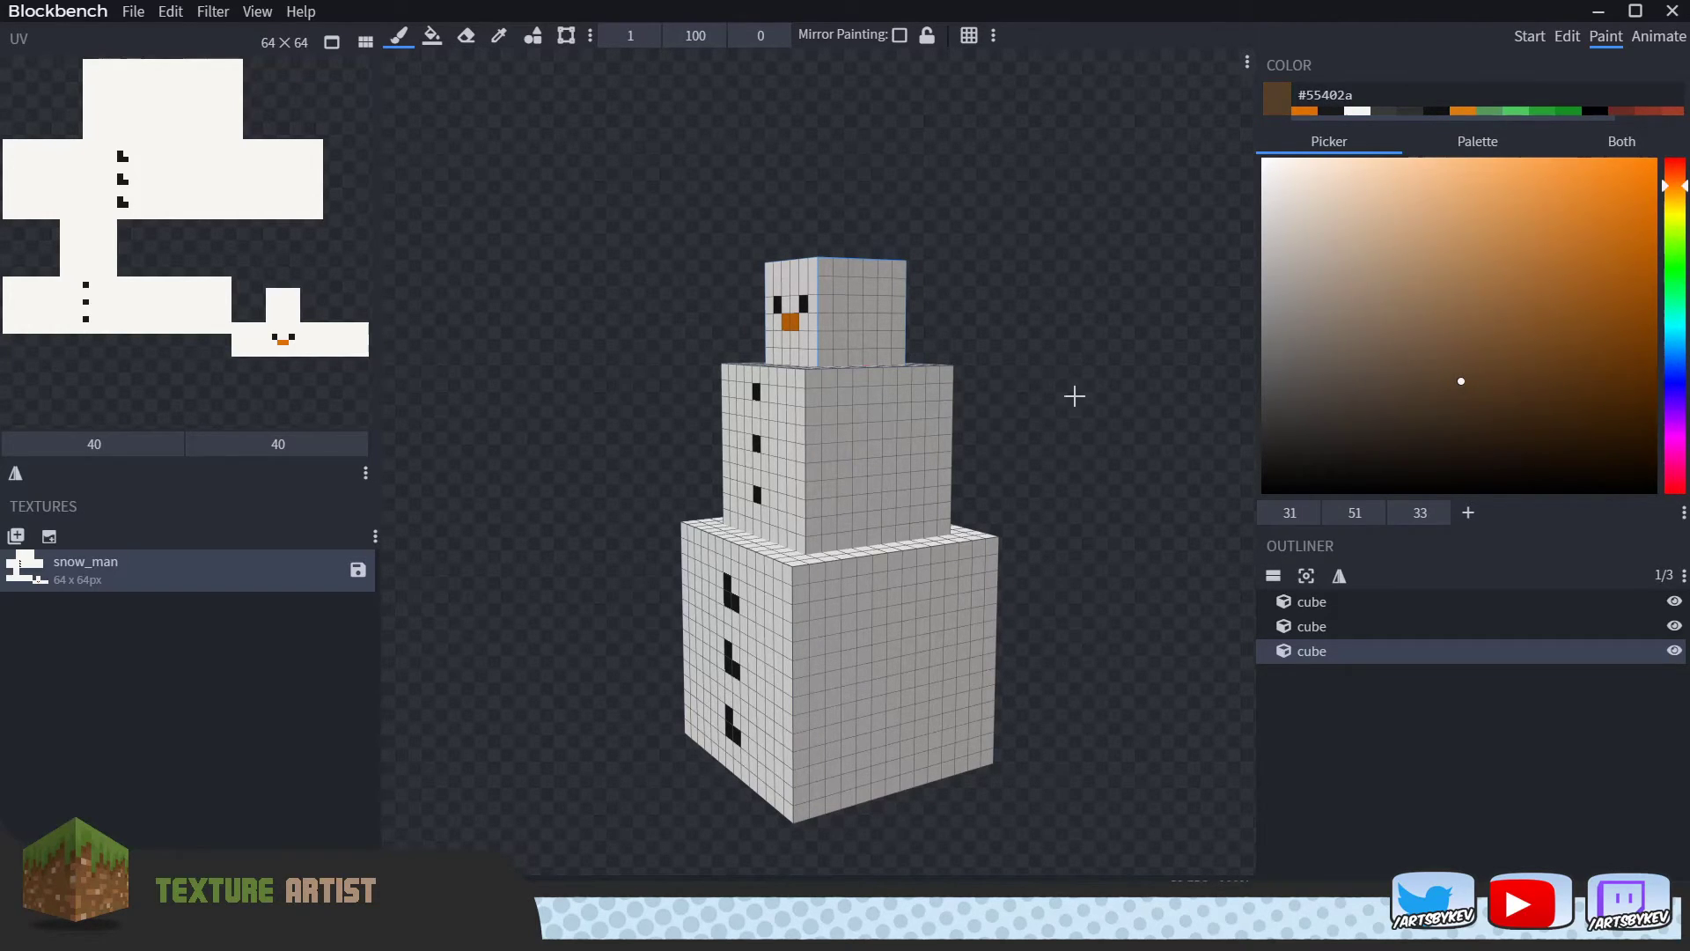
mouse_move(1072, 392)
mouse_down()
mouse_move(929, 409)
mouse_move(976, 398)
mouse_move(813, 441)
mouse_move(810, 655)
mouse_move(778, 686)
mouse_move(788, 703)
mouse_move(822, 690)
mouse_move(818, 672)
mouse_move(811, 722)
mouse_move(849, 705)
mouse_up()
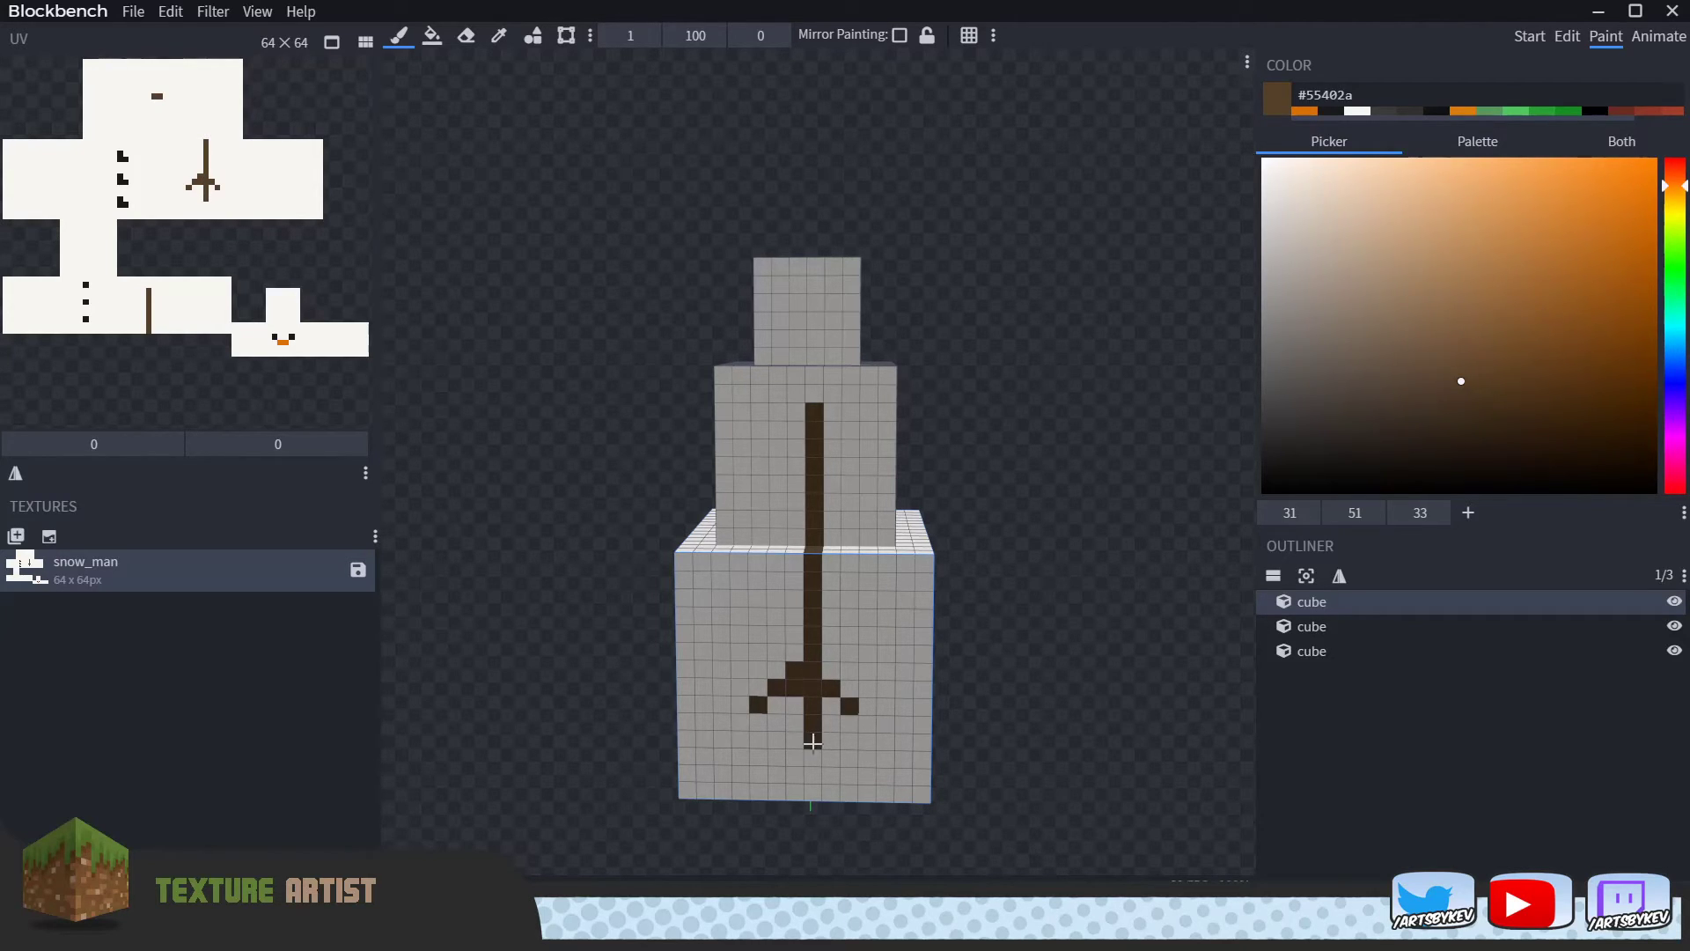
drag(1054, 563, 1125, 532)
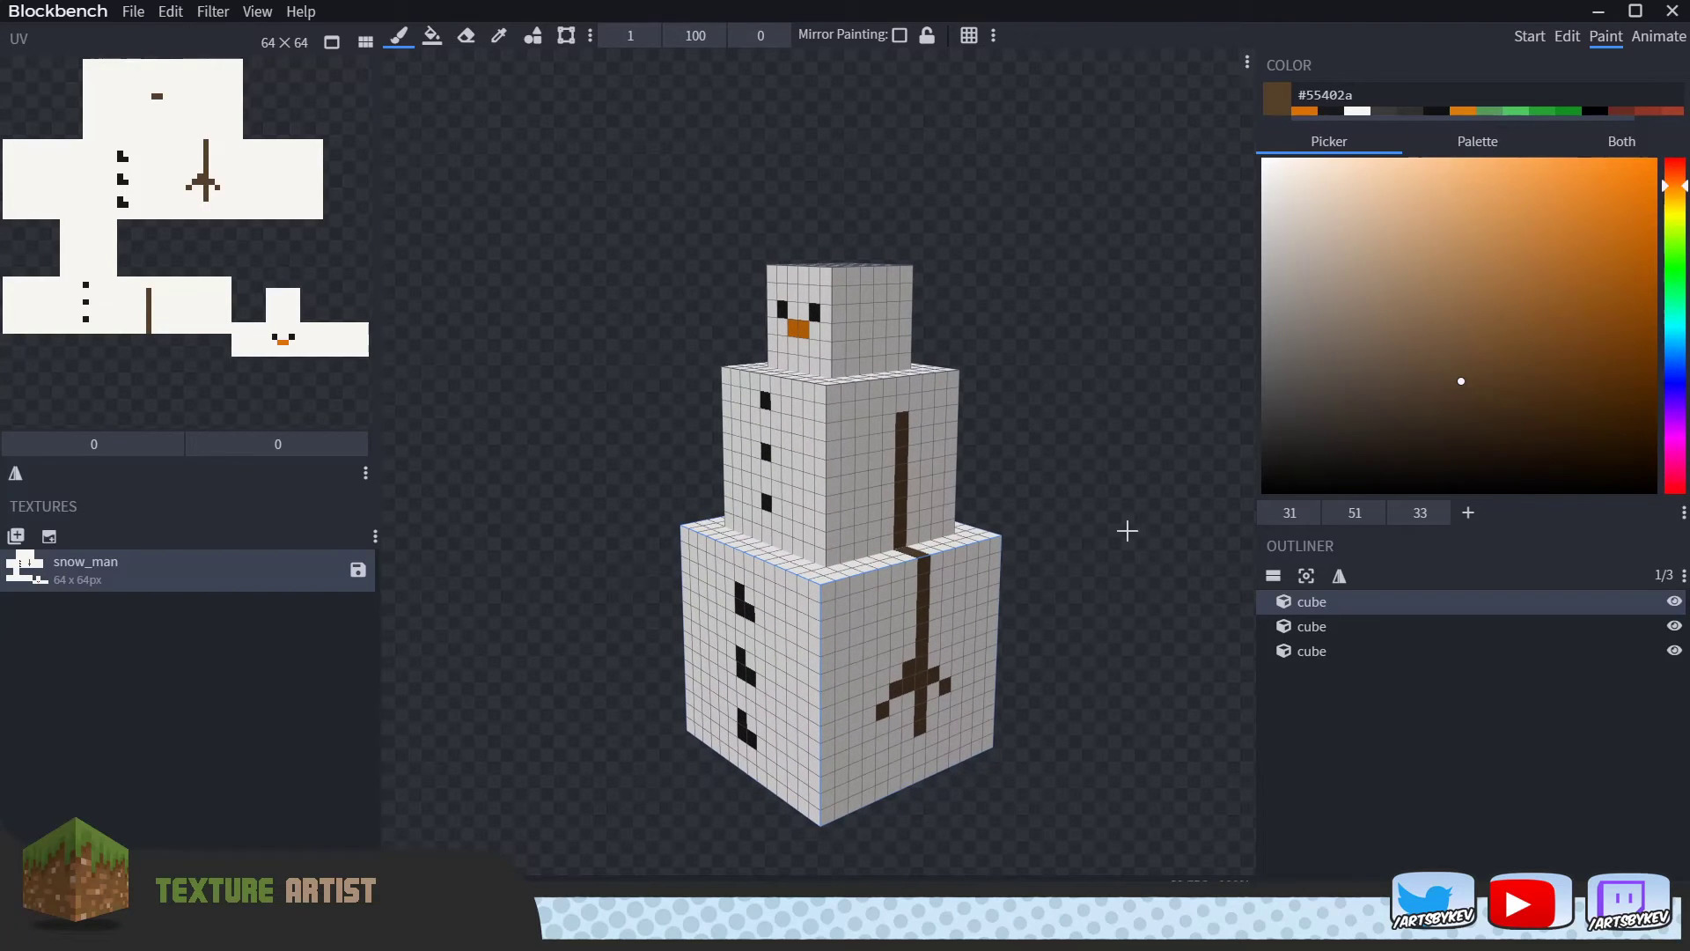
mouse_move(1049, 388)
mouse_down()
mouse_move(1279, 394)
mouse_move(1011, 385)
mouse_move(1312, 378)
mouse_move(1015, 374)
mouse_move(1042, 399)
mouse_move(1022, 361)
mouse_up()
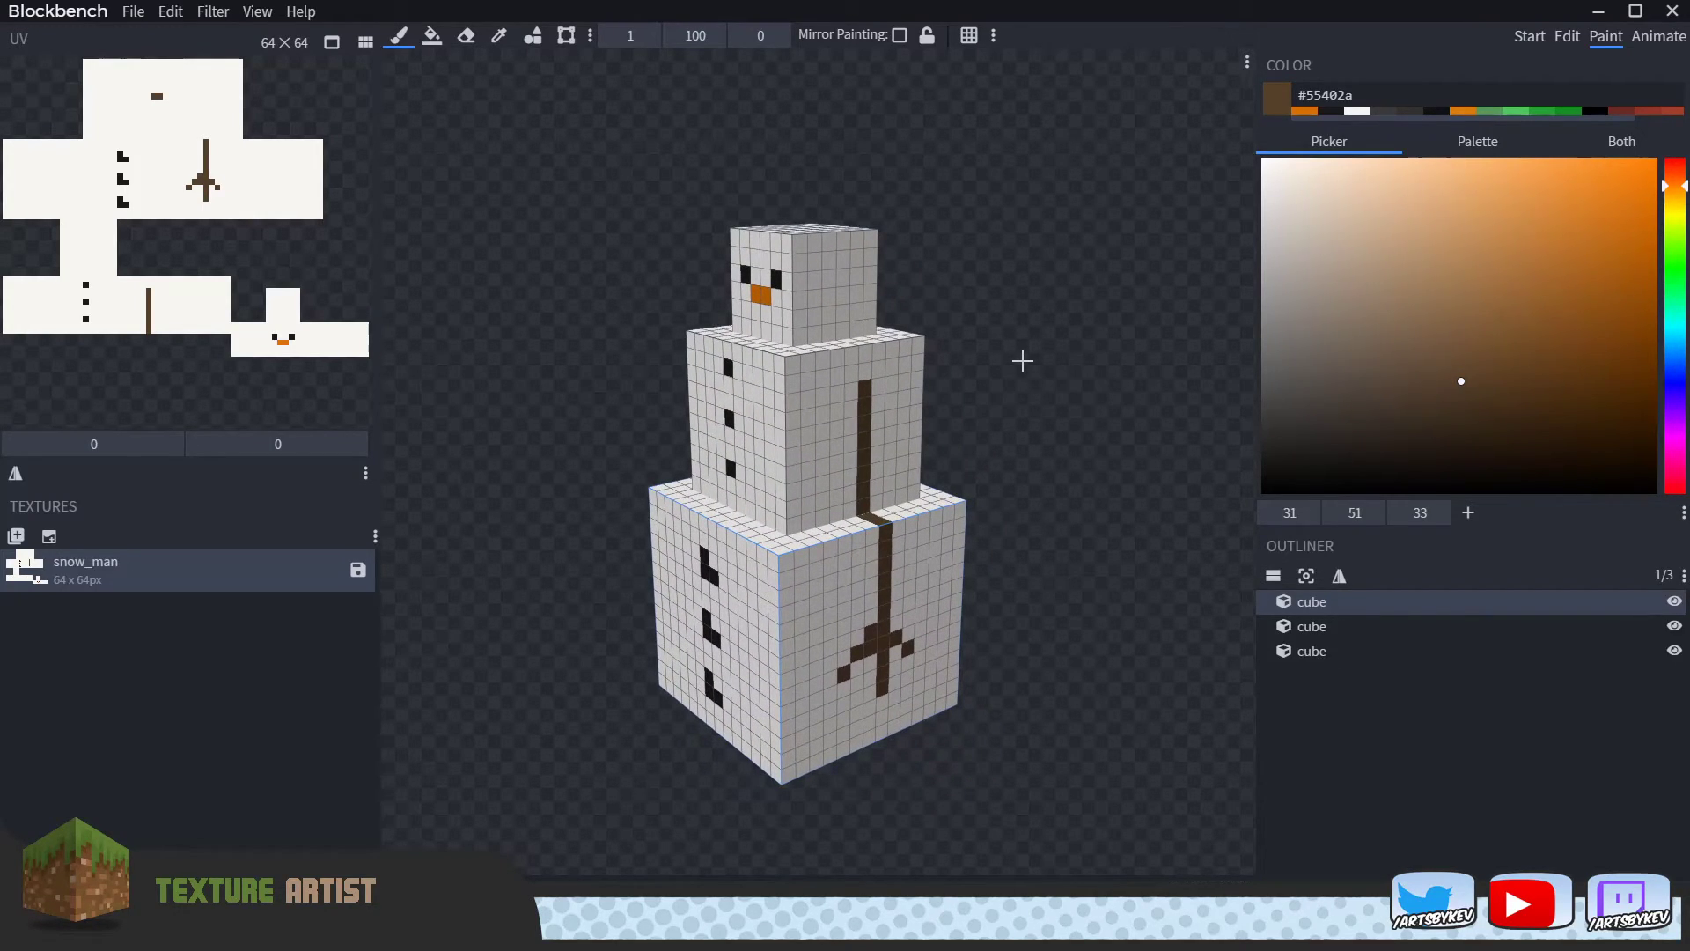
Undo four brown stick-arm strokes with Edit > Undo.
click(170, 12)
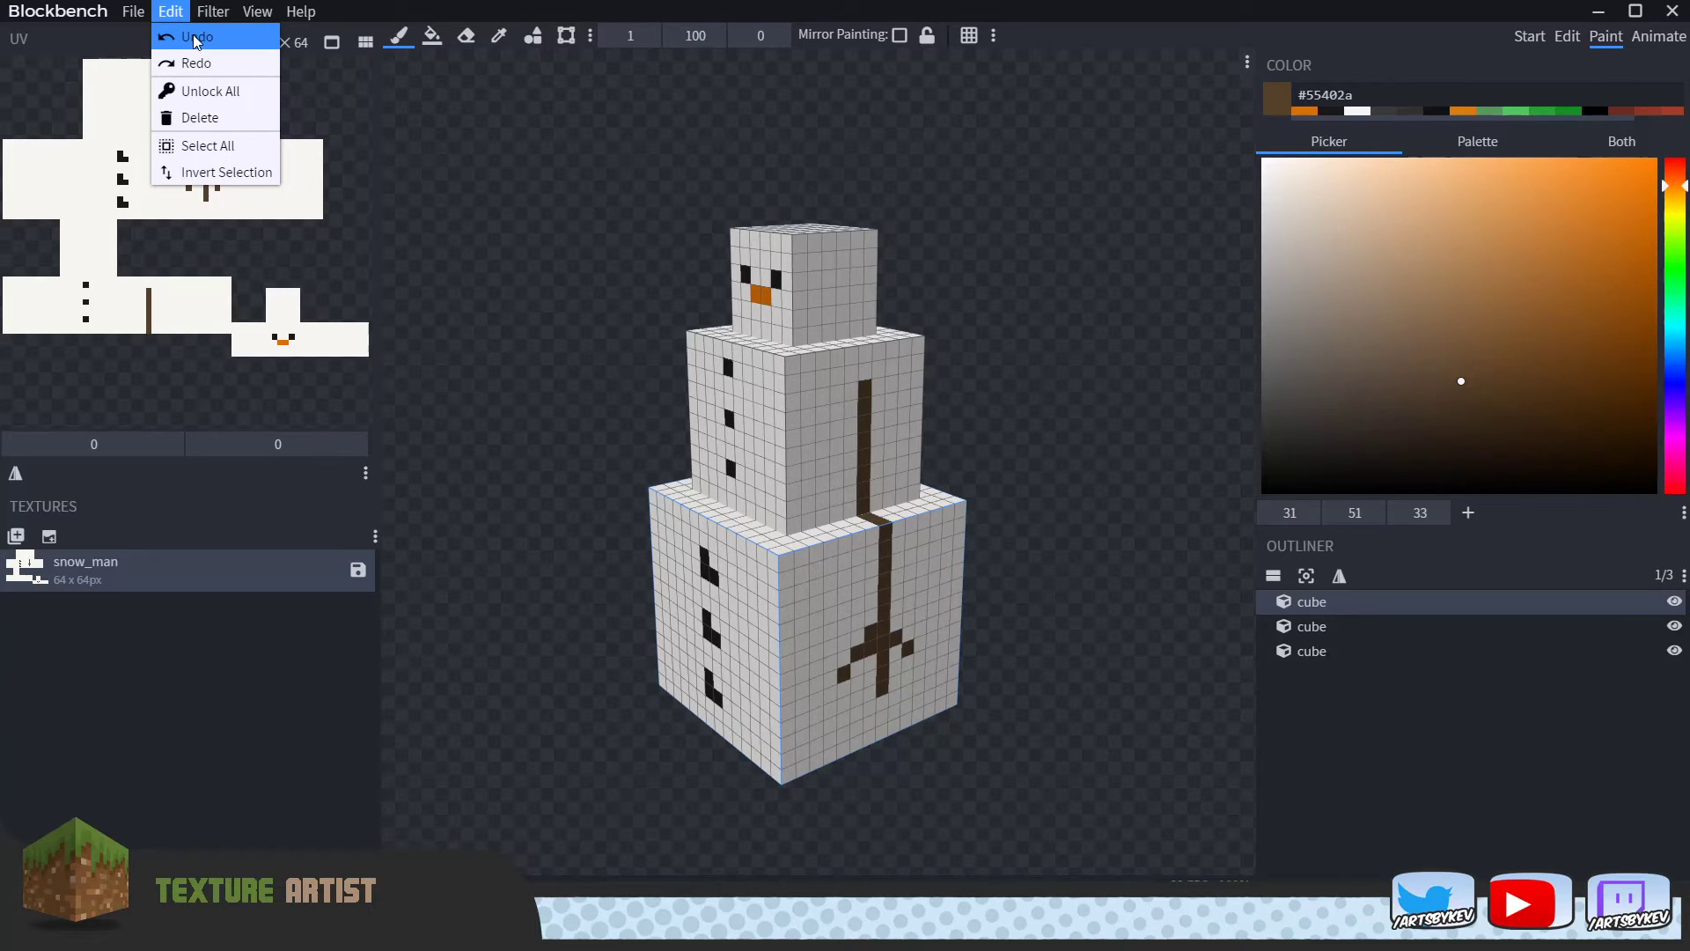
click(193, 34)
click(171, 17)
click(192, 37)
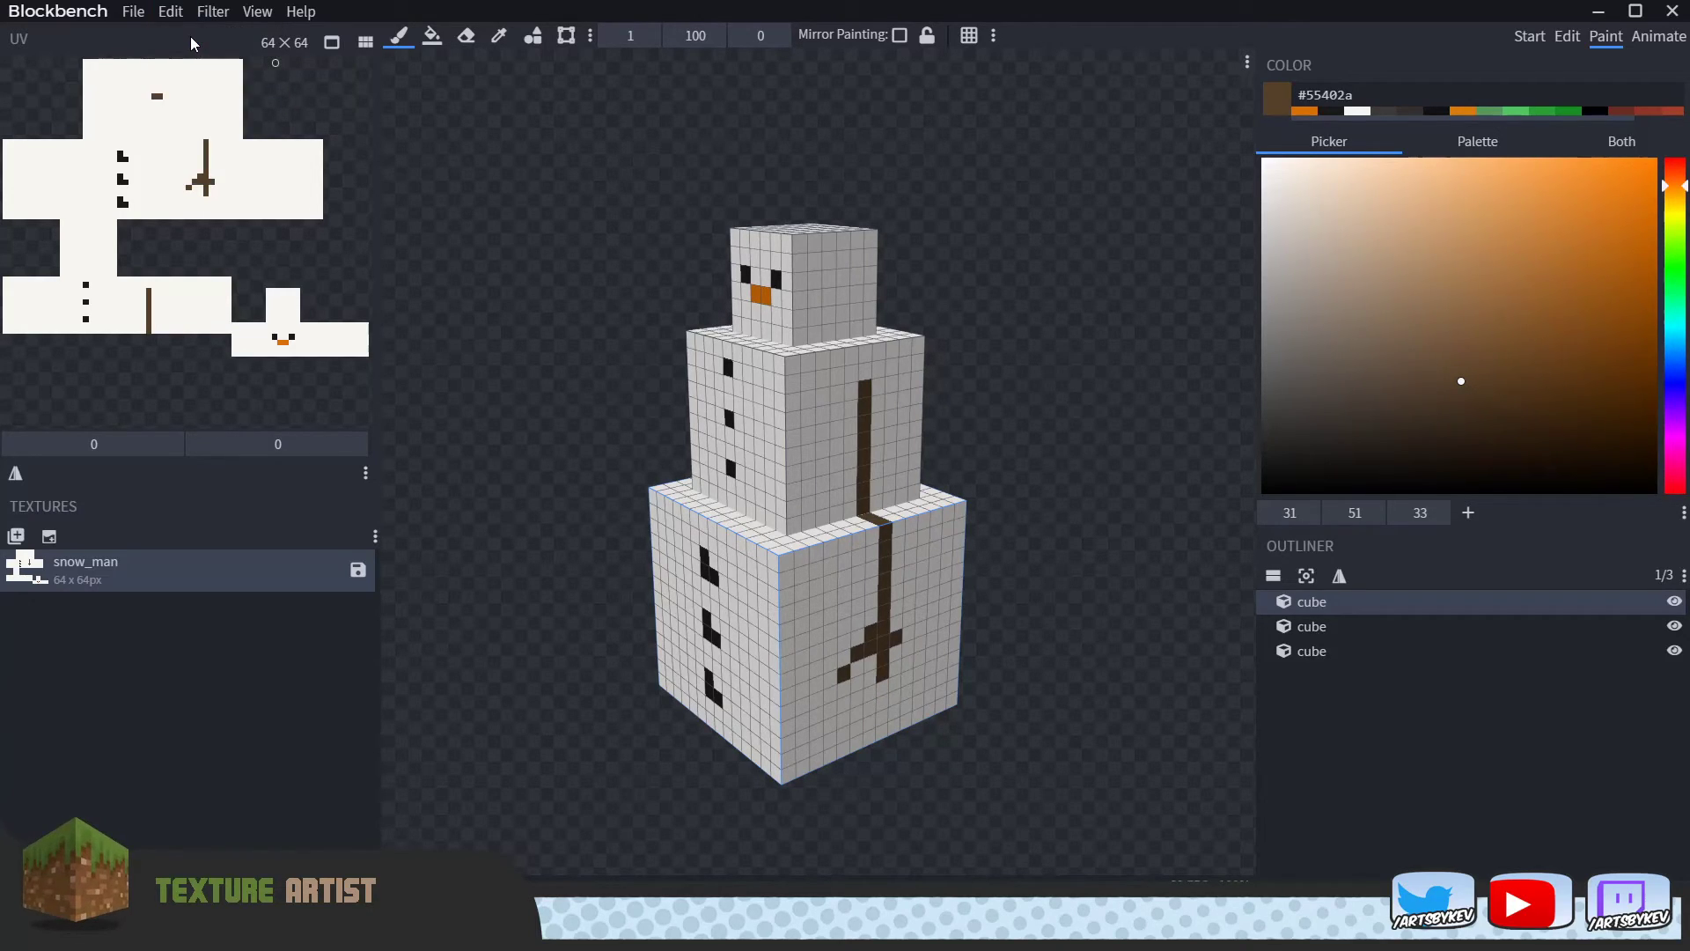
click(171, 11)
click(183, 37)
click(176, 11)
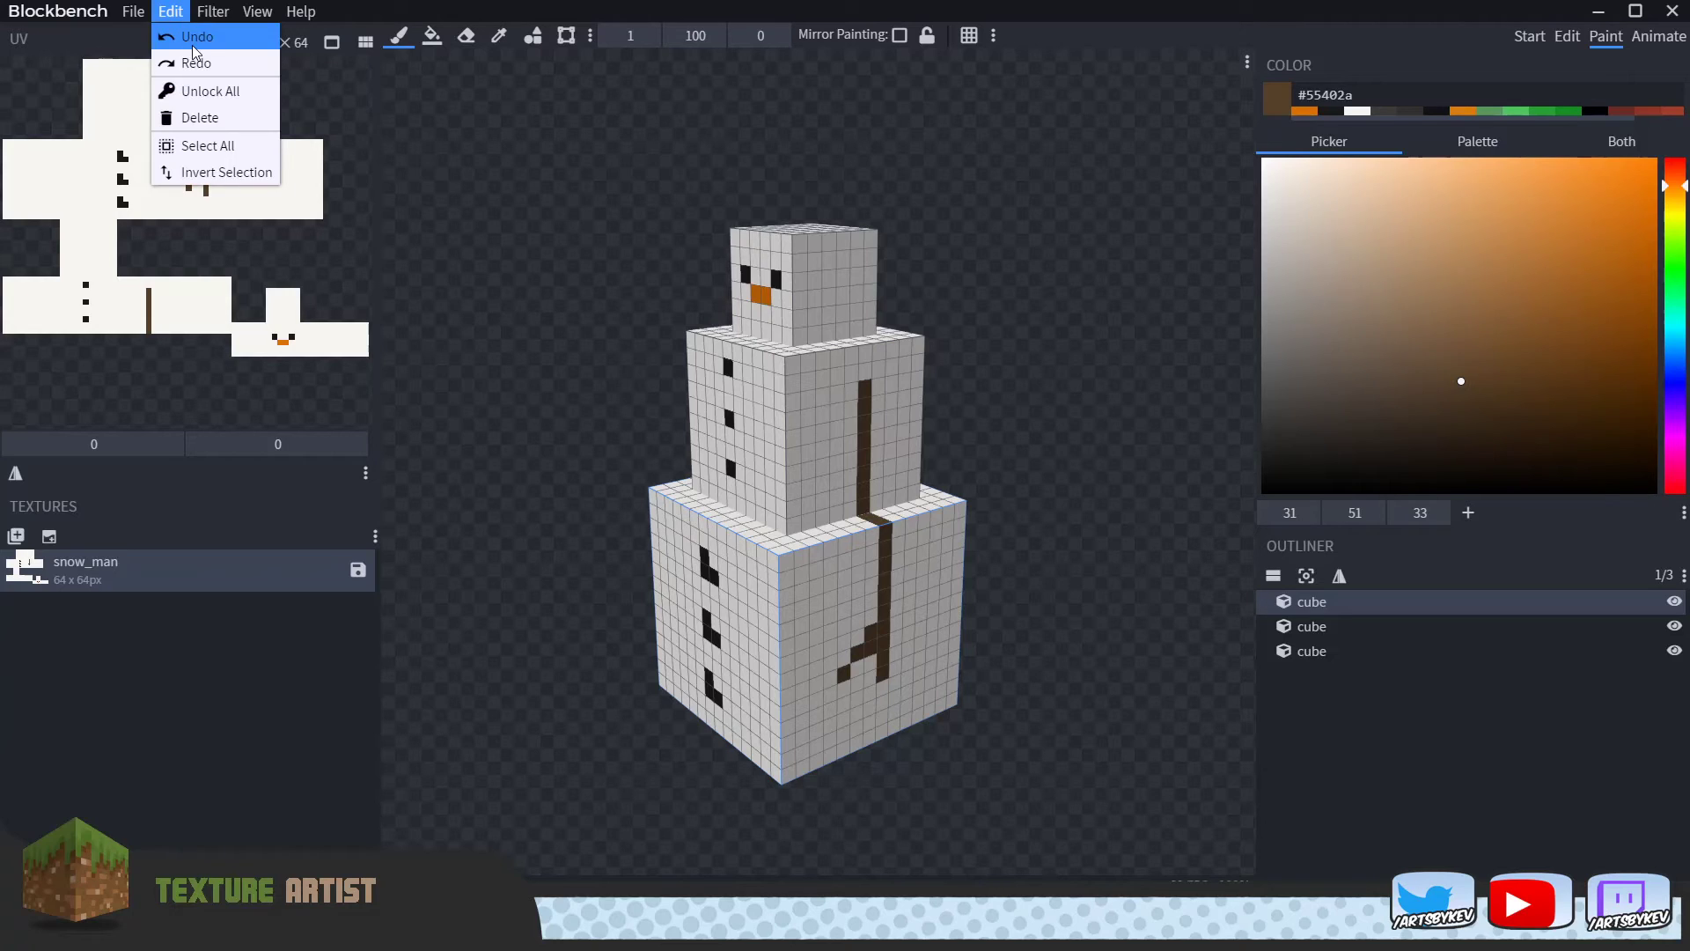
click(188, 40)
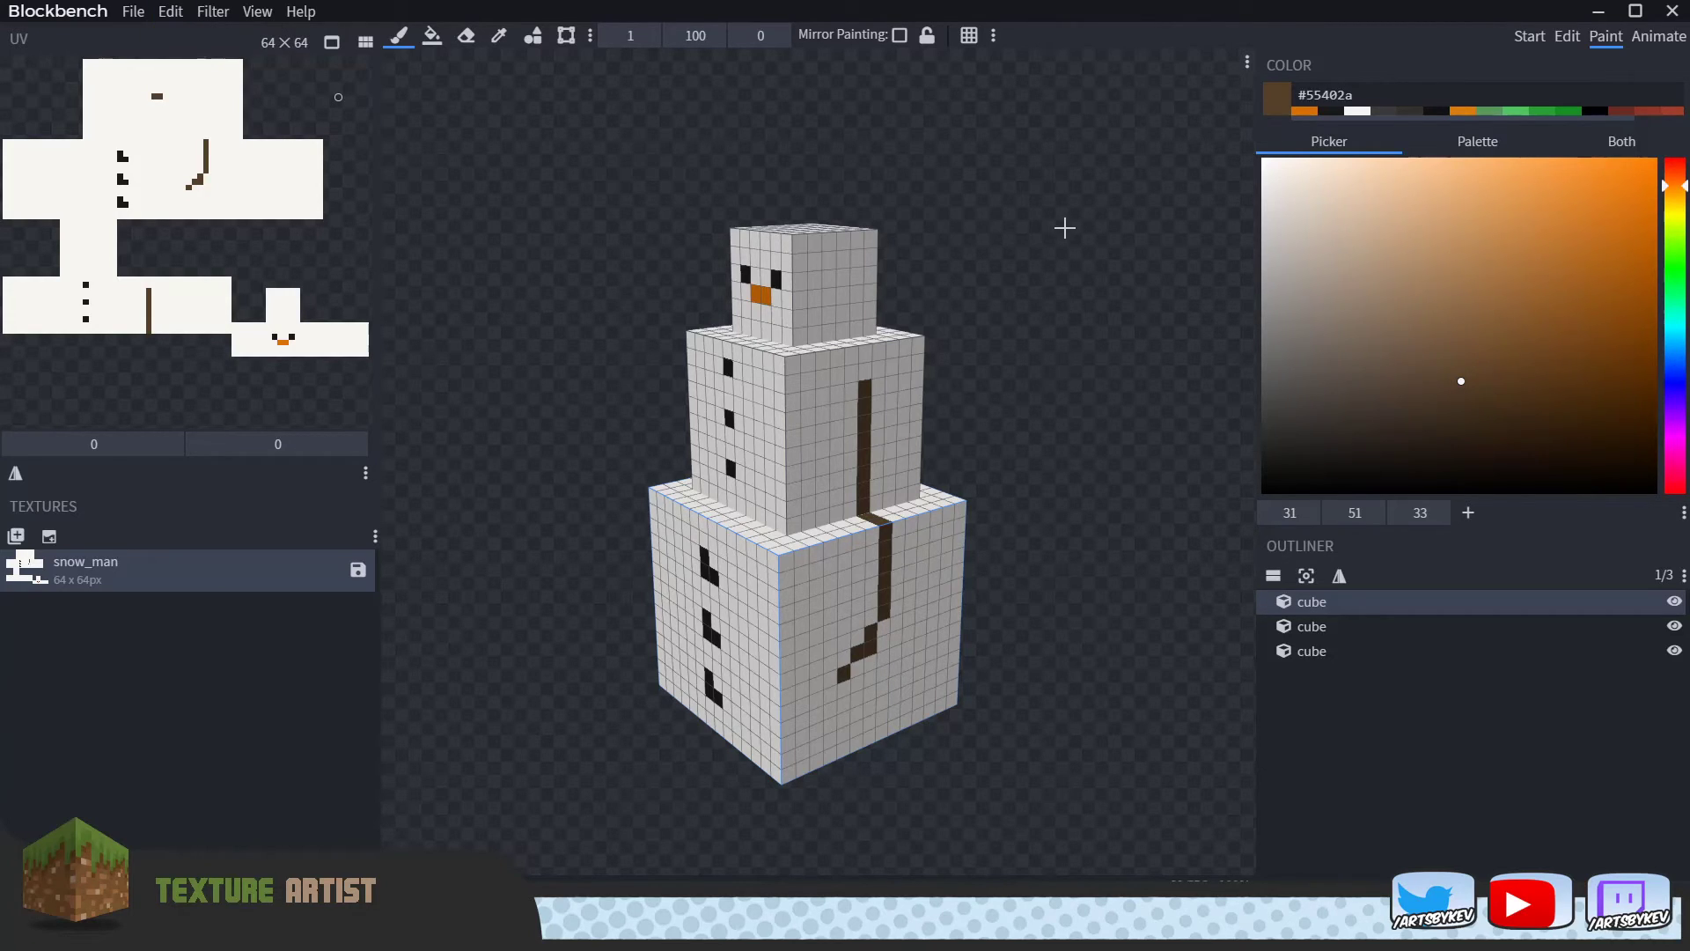
Sample the snow white and bucket-fill the middle and bottom cube faces, erasing the brown.
click(497, 39)
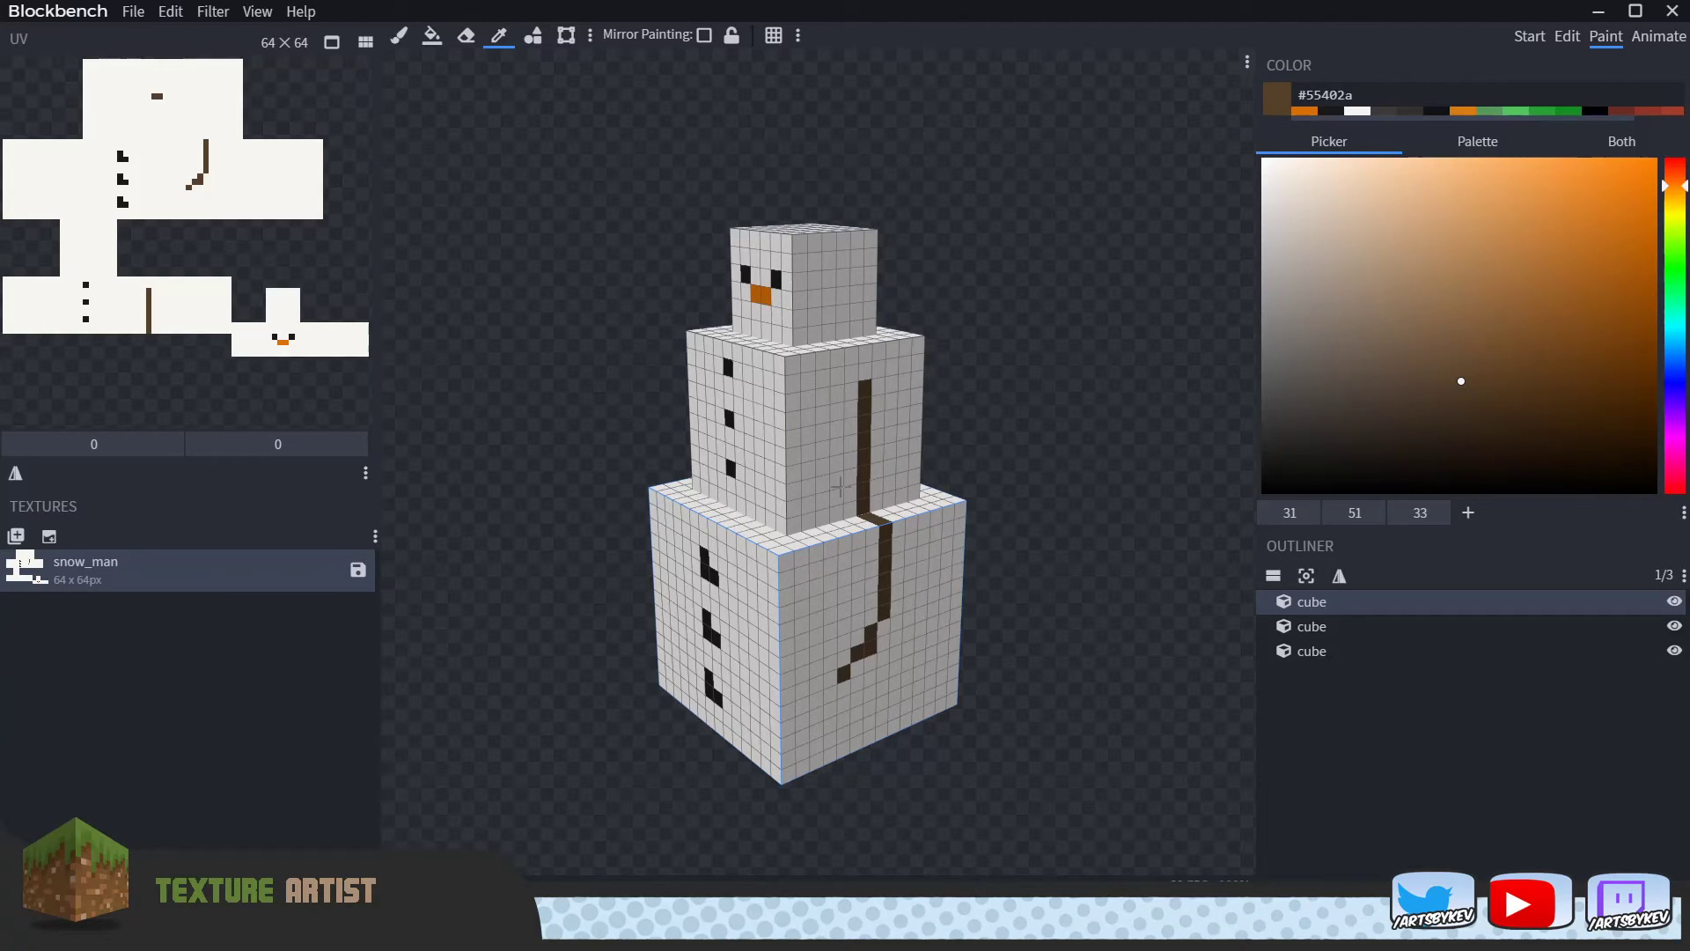
click(835, 482)
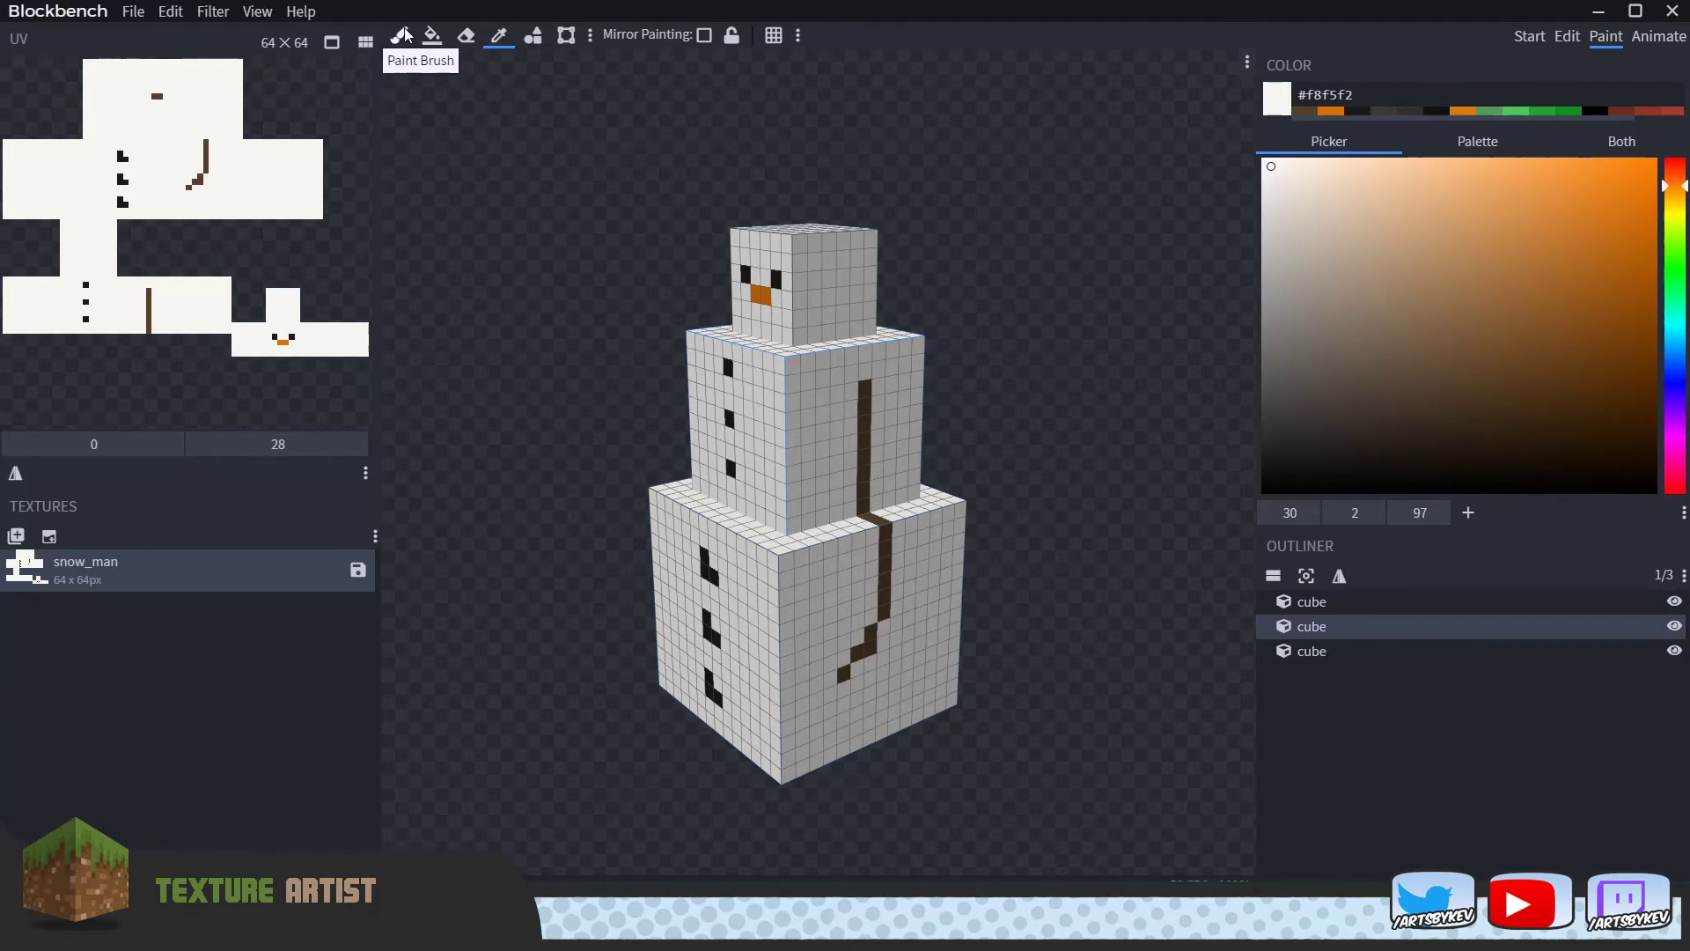
click(431, 35)
click(815, 467)
click(820, 534)
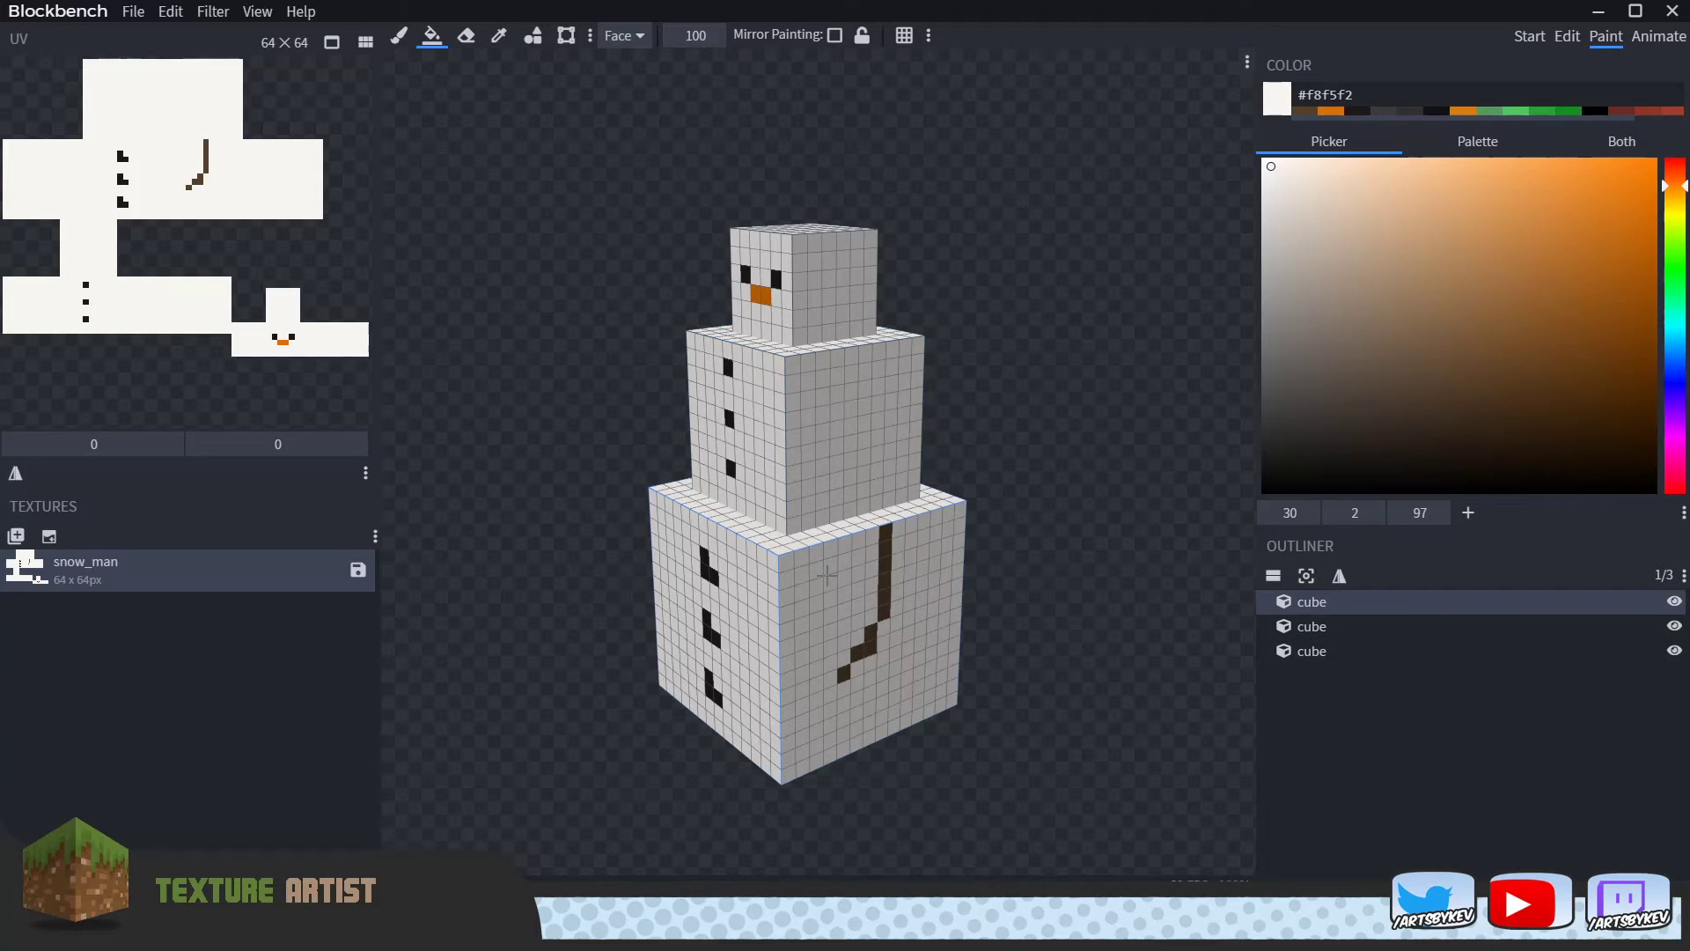
drag(1121, 404, 1090, 388)
Return to the Paint Brush with darker brown #462f18.
click(398, 35)
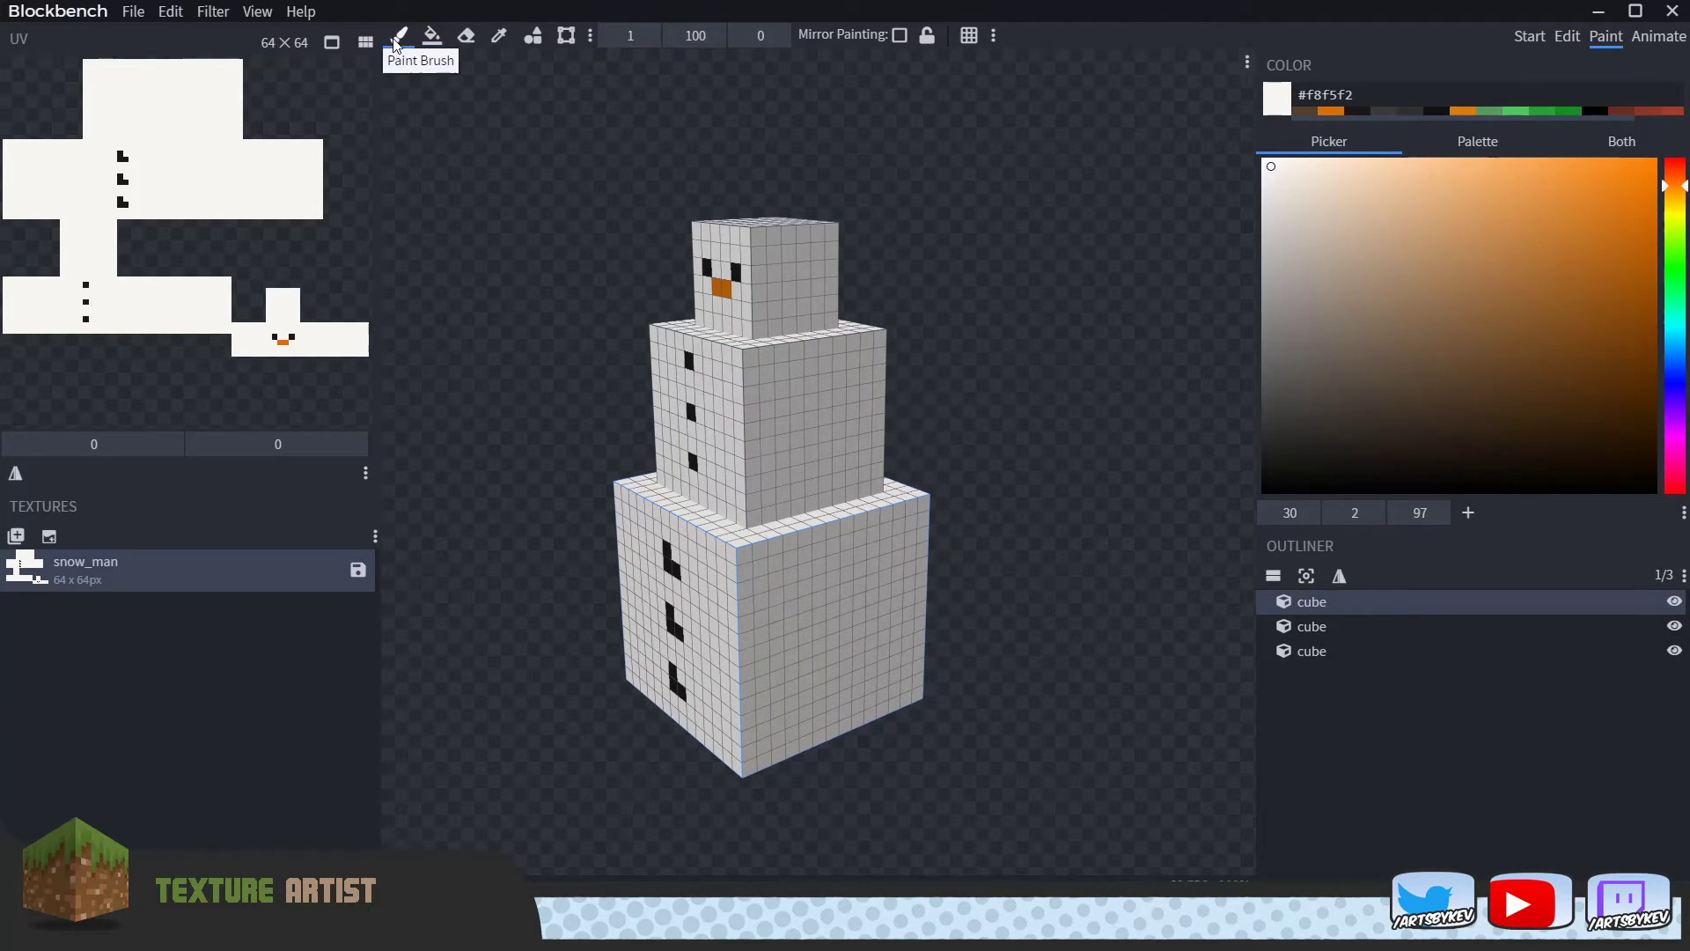
click(1549, 405)
drag(1550, 407, 1520, 401)
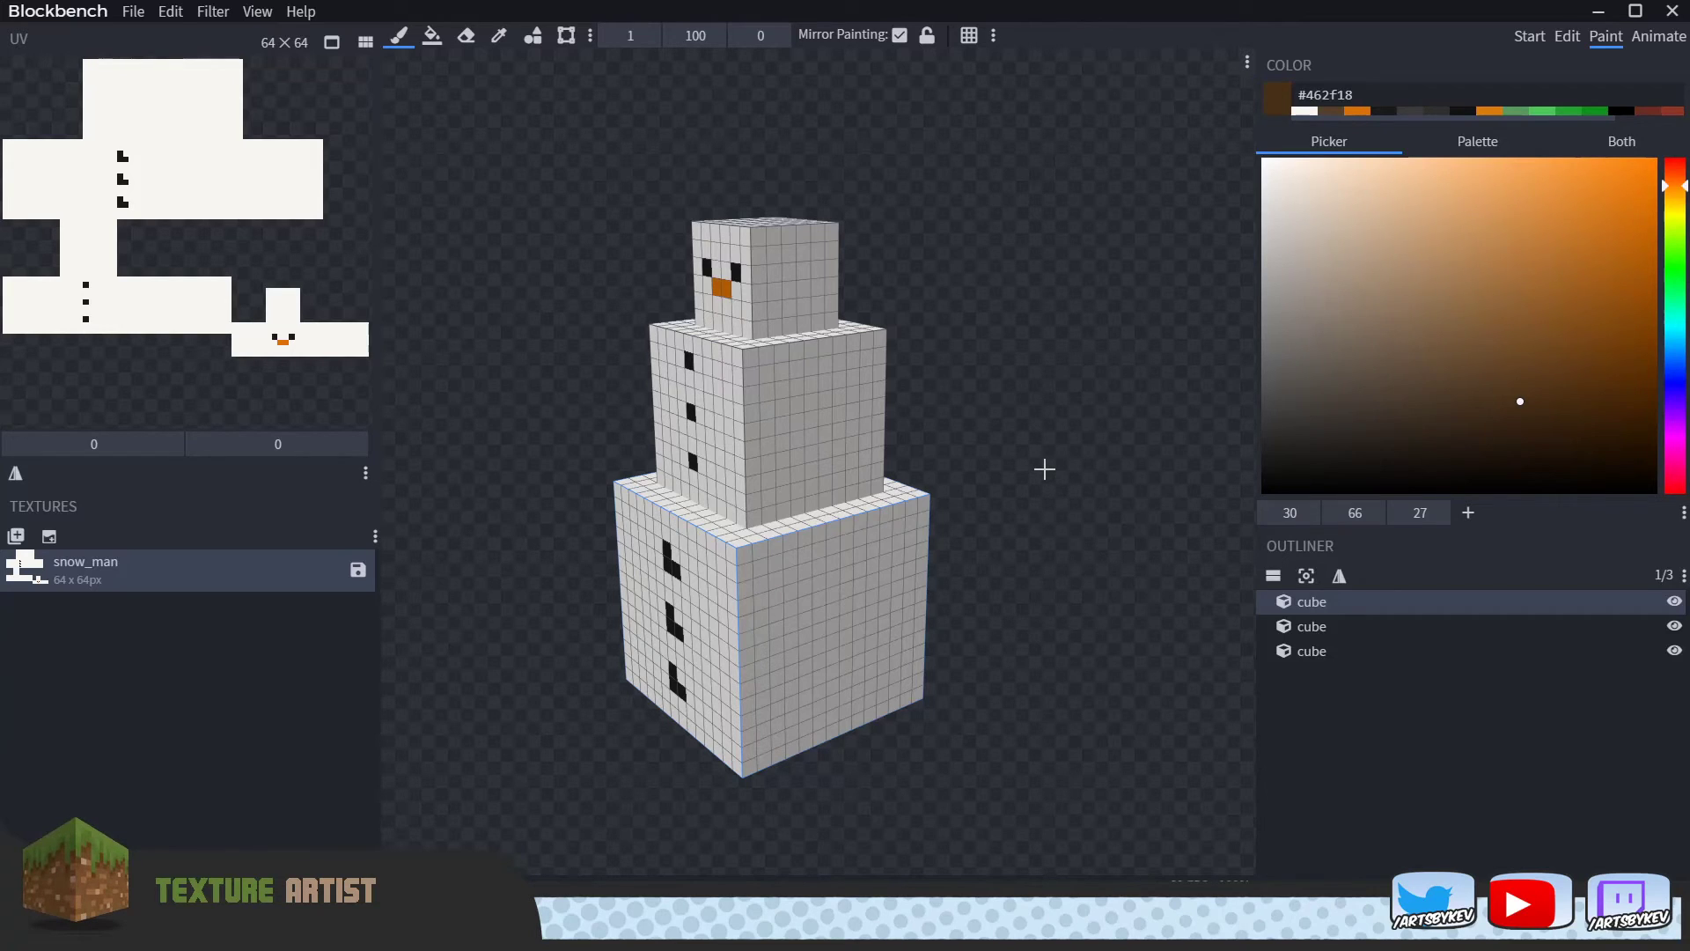
Inspect the snowman in Edit from front-on and three-quarter views, then return to Paint.
click(1566, 36)
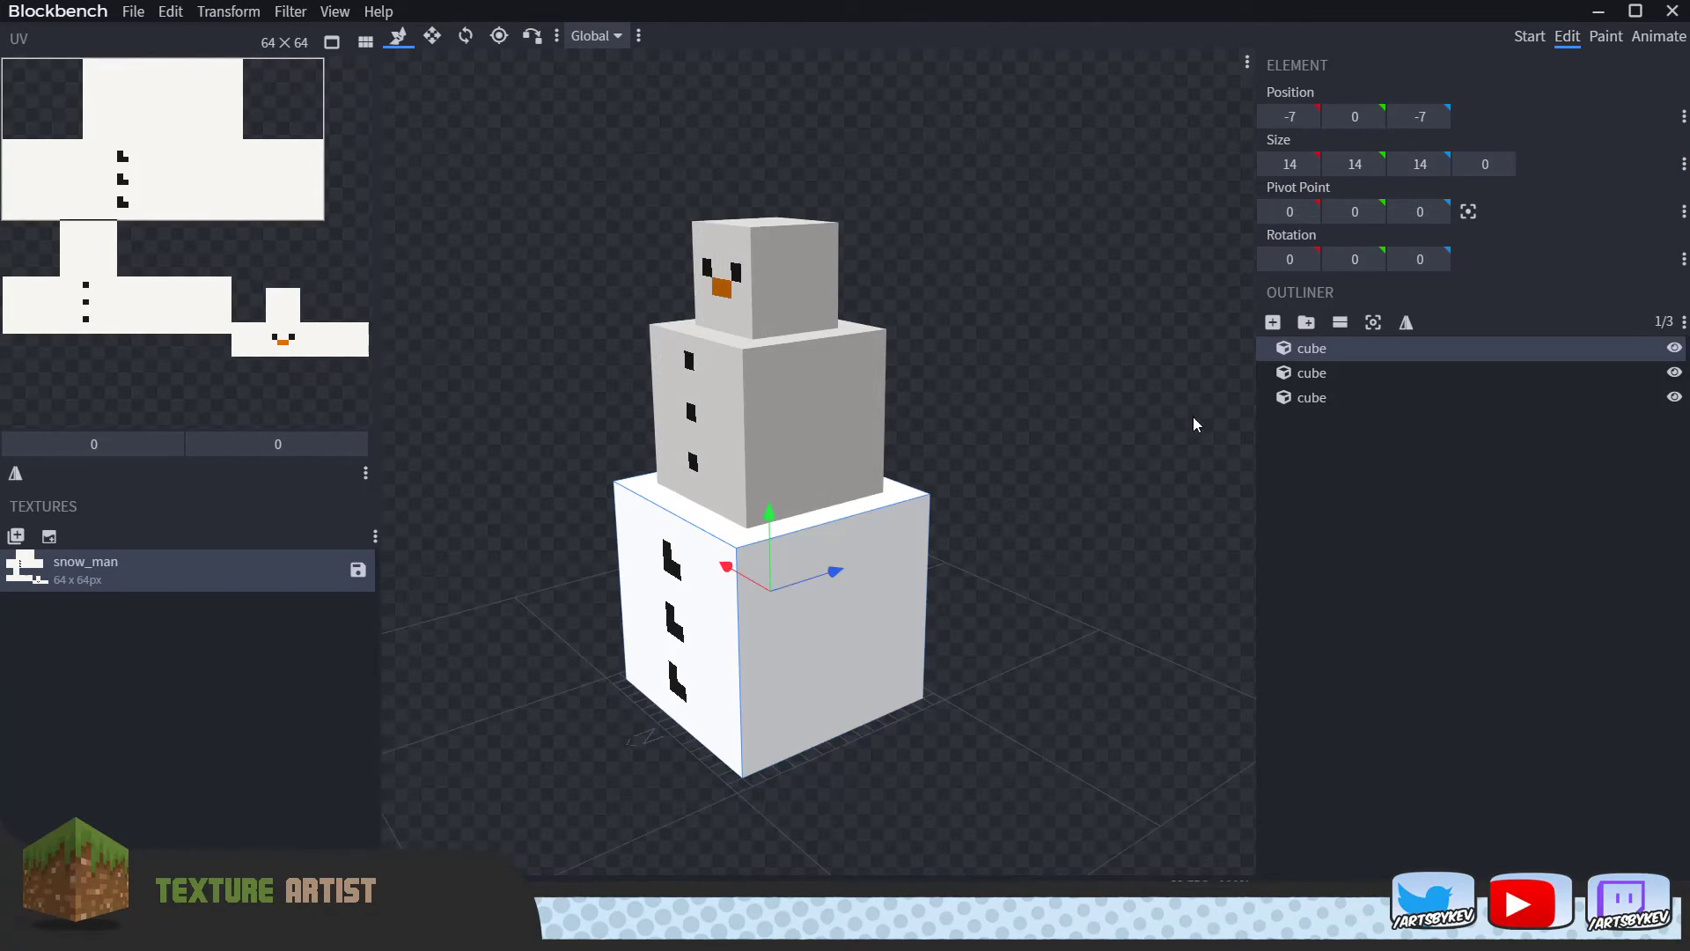
drag(1153, 511, 918, 678)
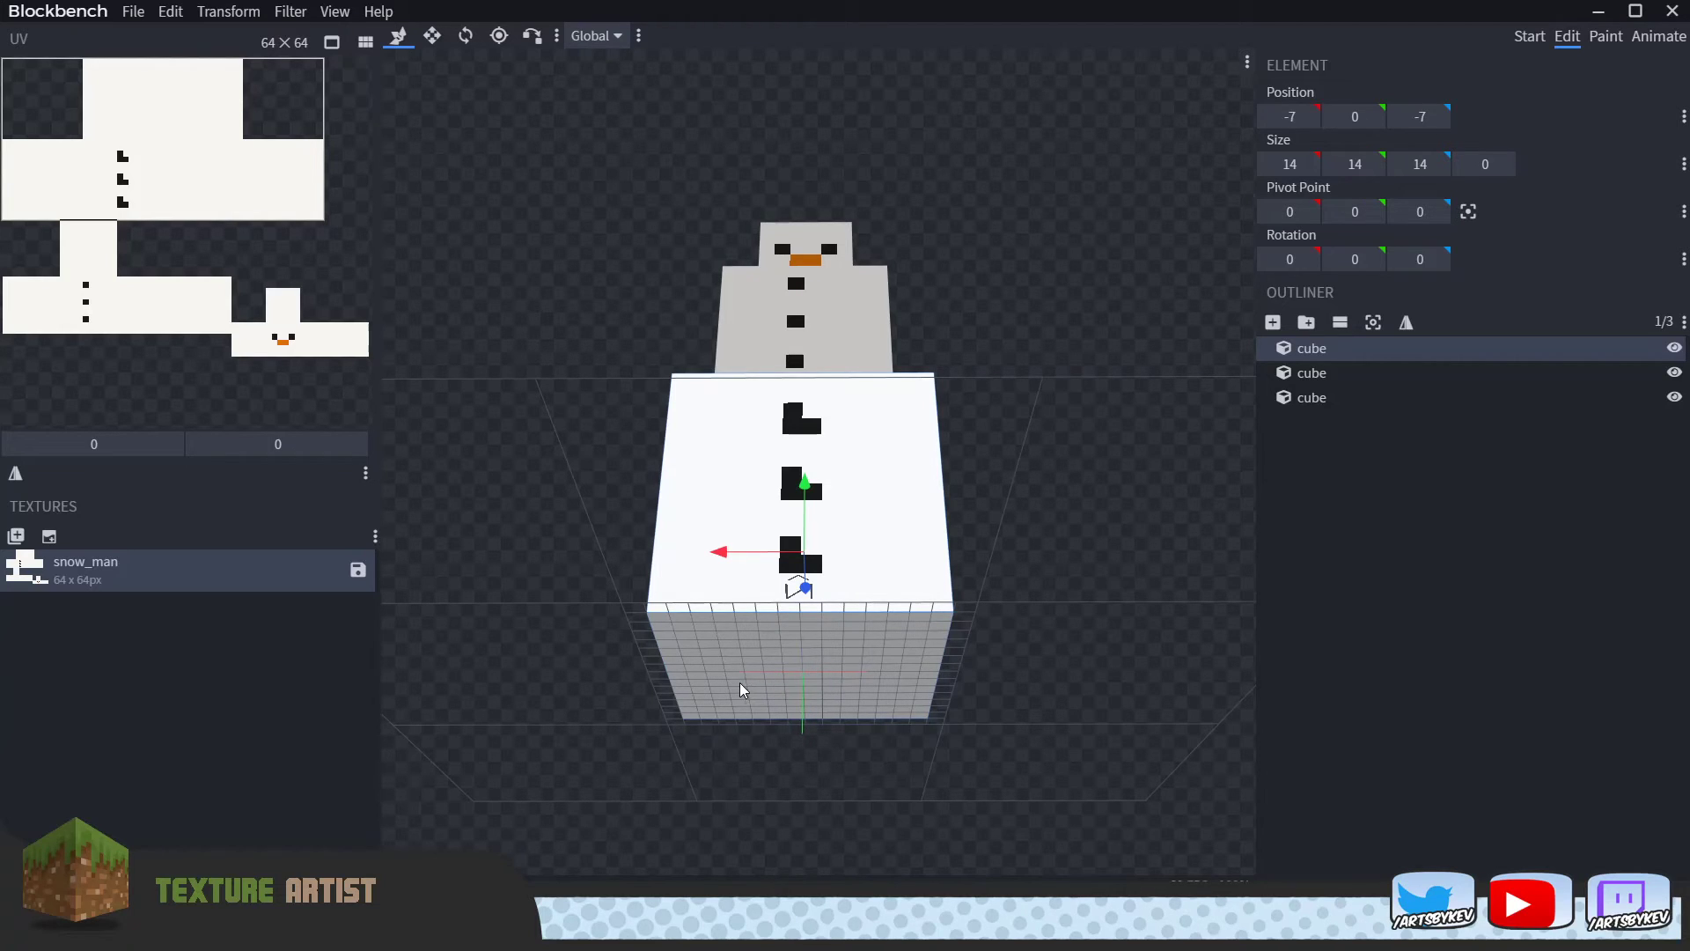
drag(1017, 561, 1023, 595)
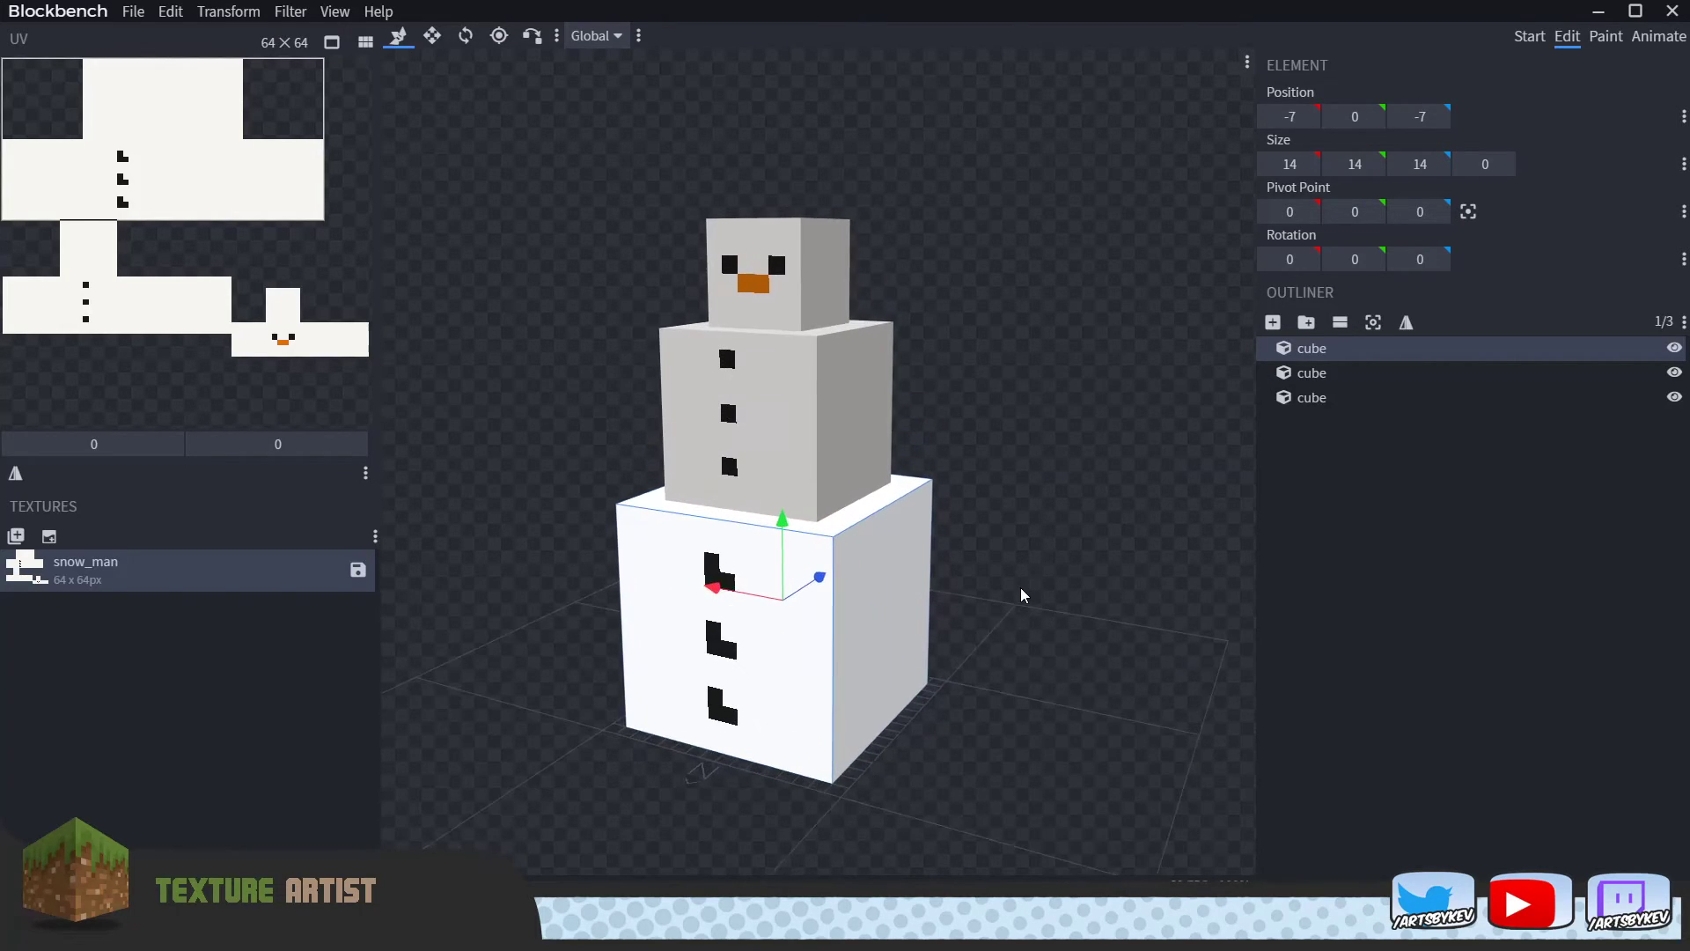
click(1605, 36)
drag(1062, 527, 1021, 534)
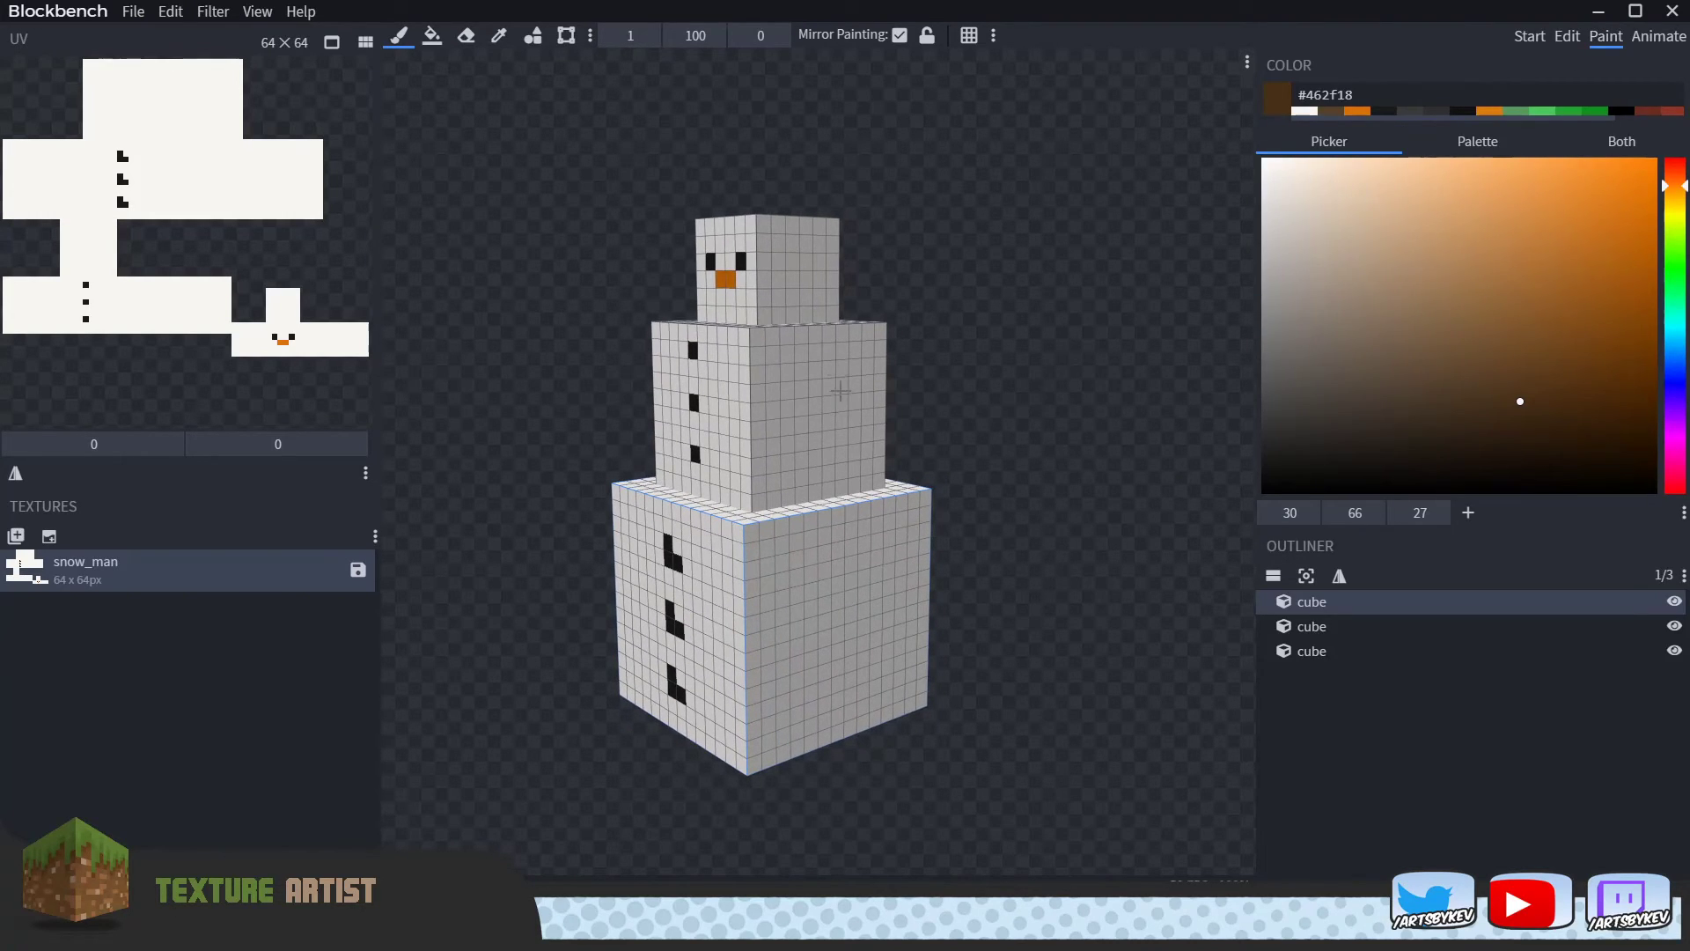
Brush mirrored #462f18 sticks down the middle and bottom cubes' sides, ending in twig fingers.
drag(985, 437, 825, 392)
mouse_move(1083, 457)
mouse_down()
mouse_move(890, 483)
mouse_move(828, 459)
mouse_move(845, 440)
mouse_up()
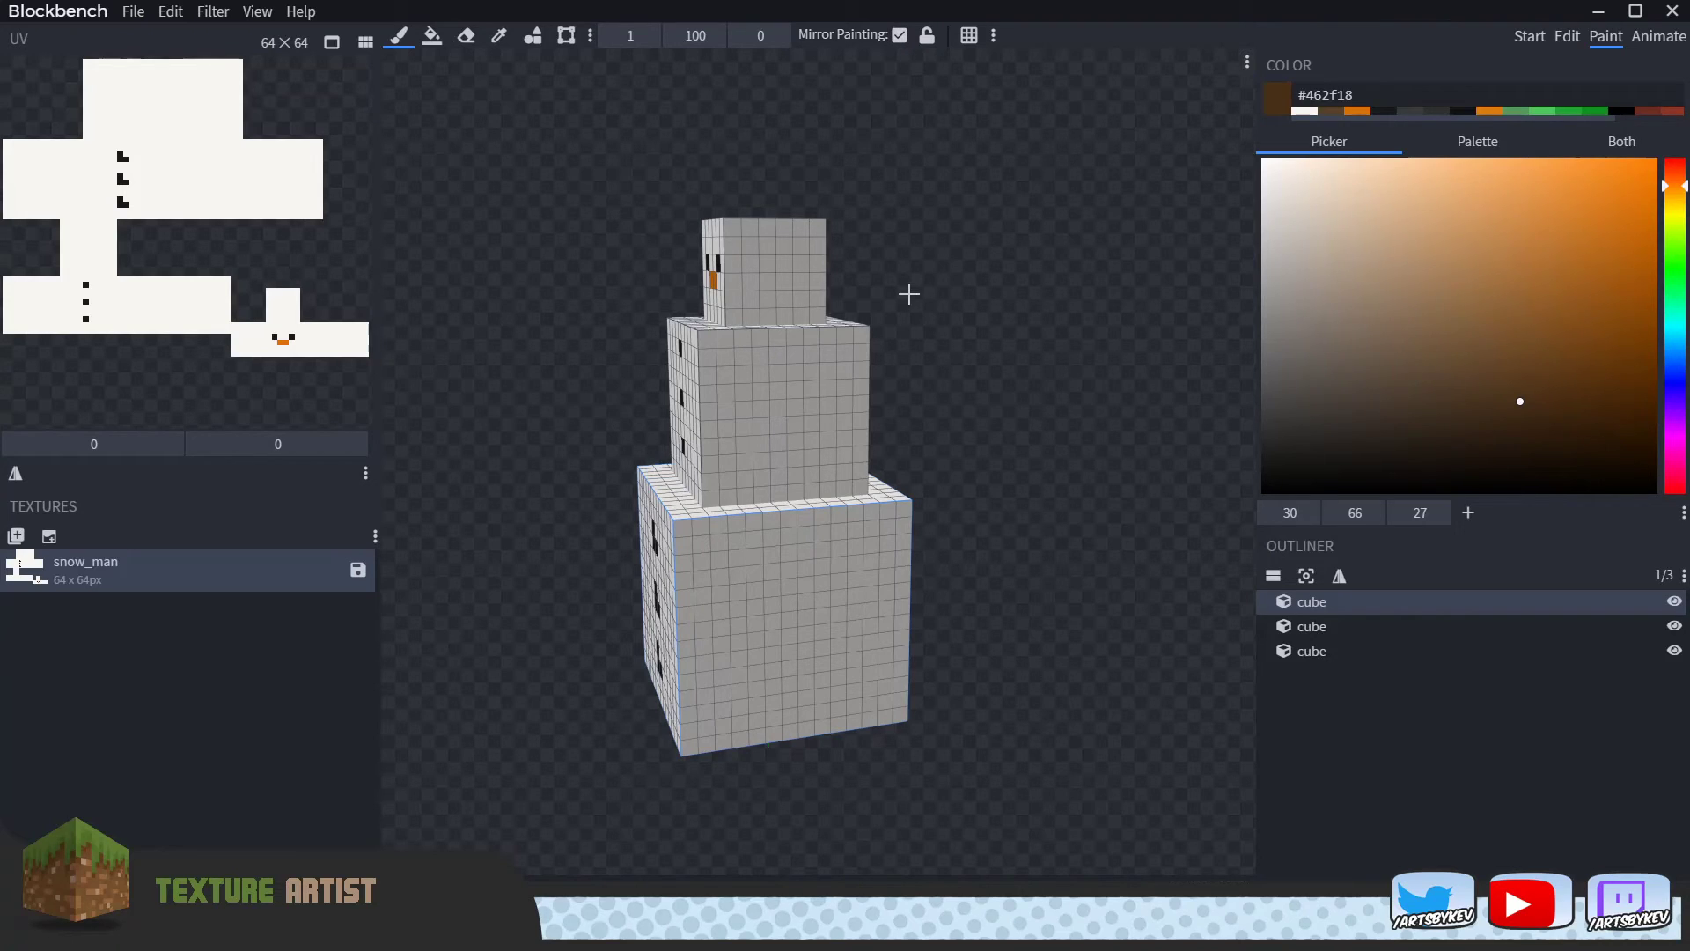
drag(796, 373, 796, 437)
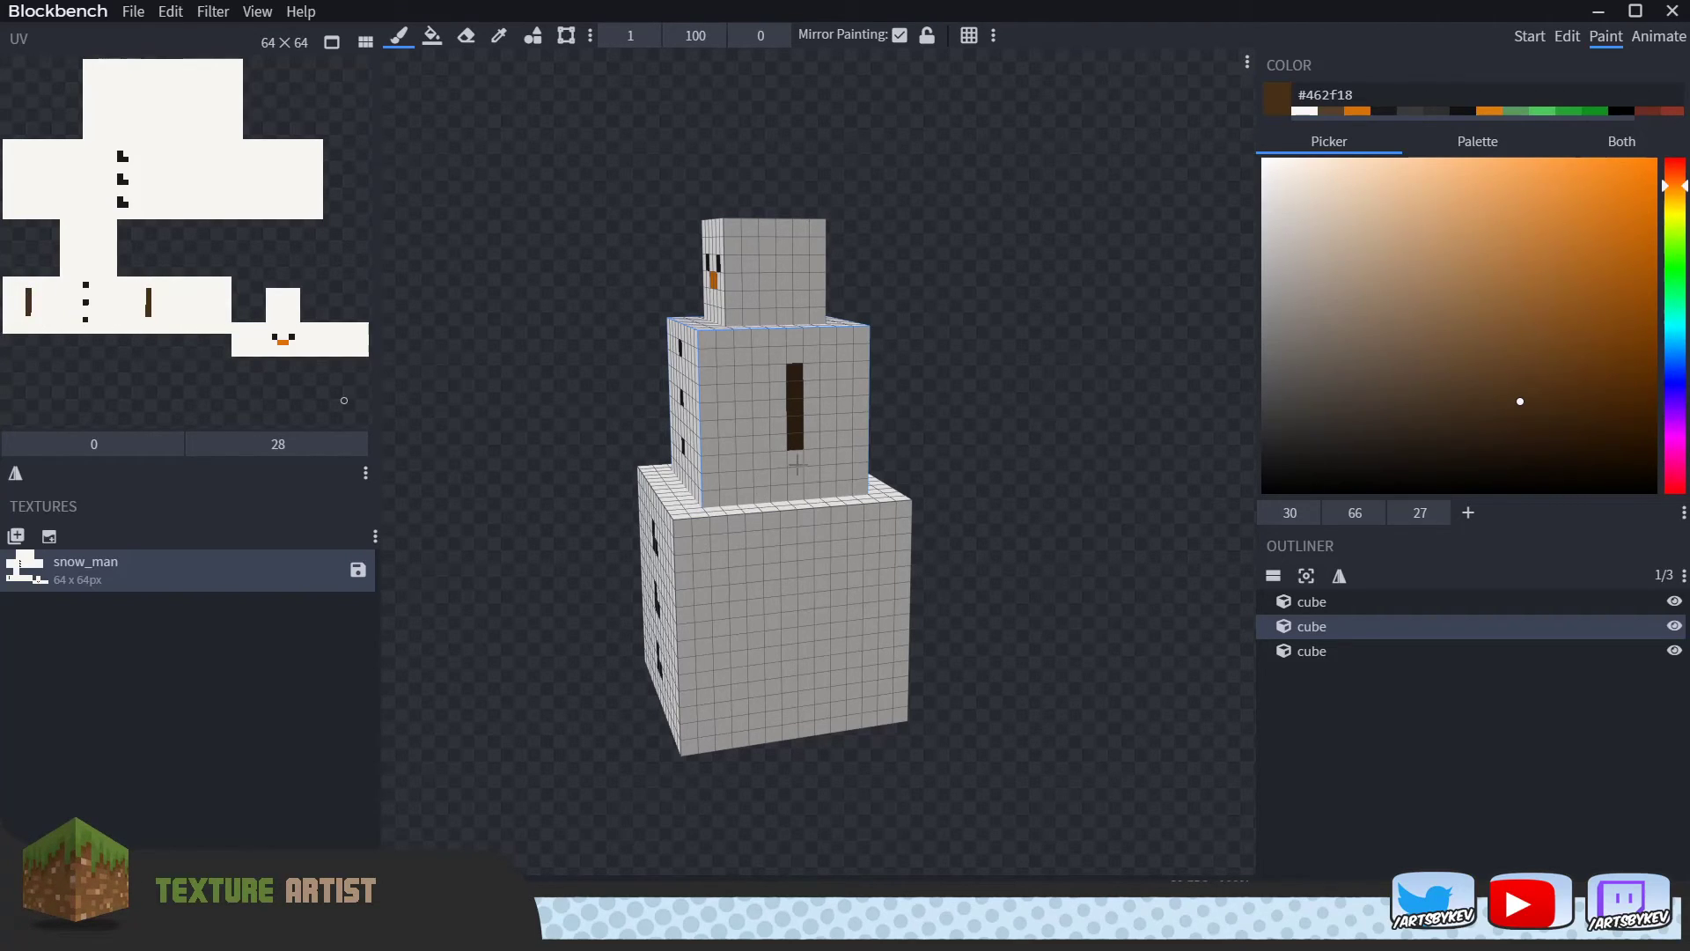
drag(796, 450, 805, 574)
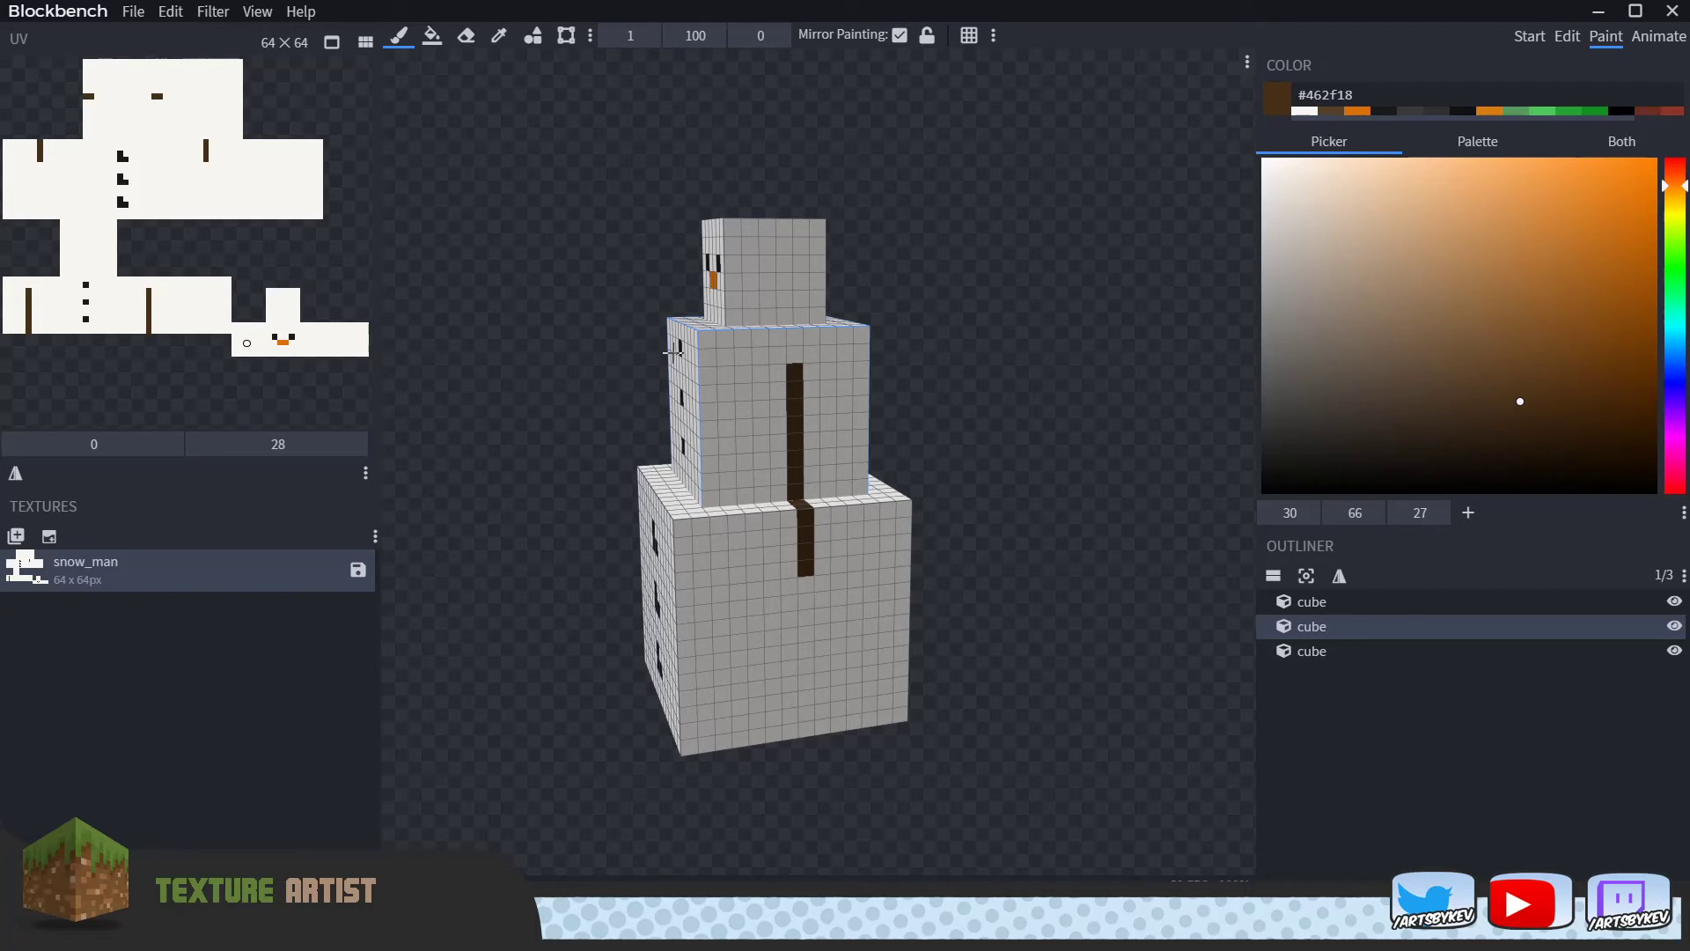
drag(590, 288, 920, 280)
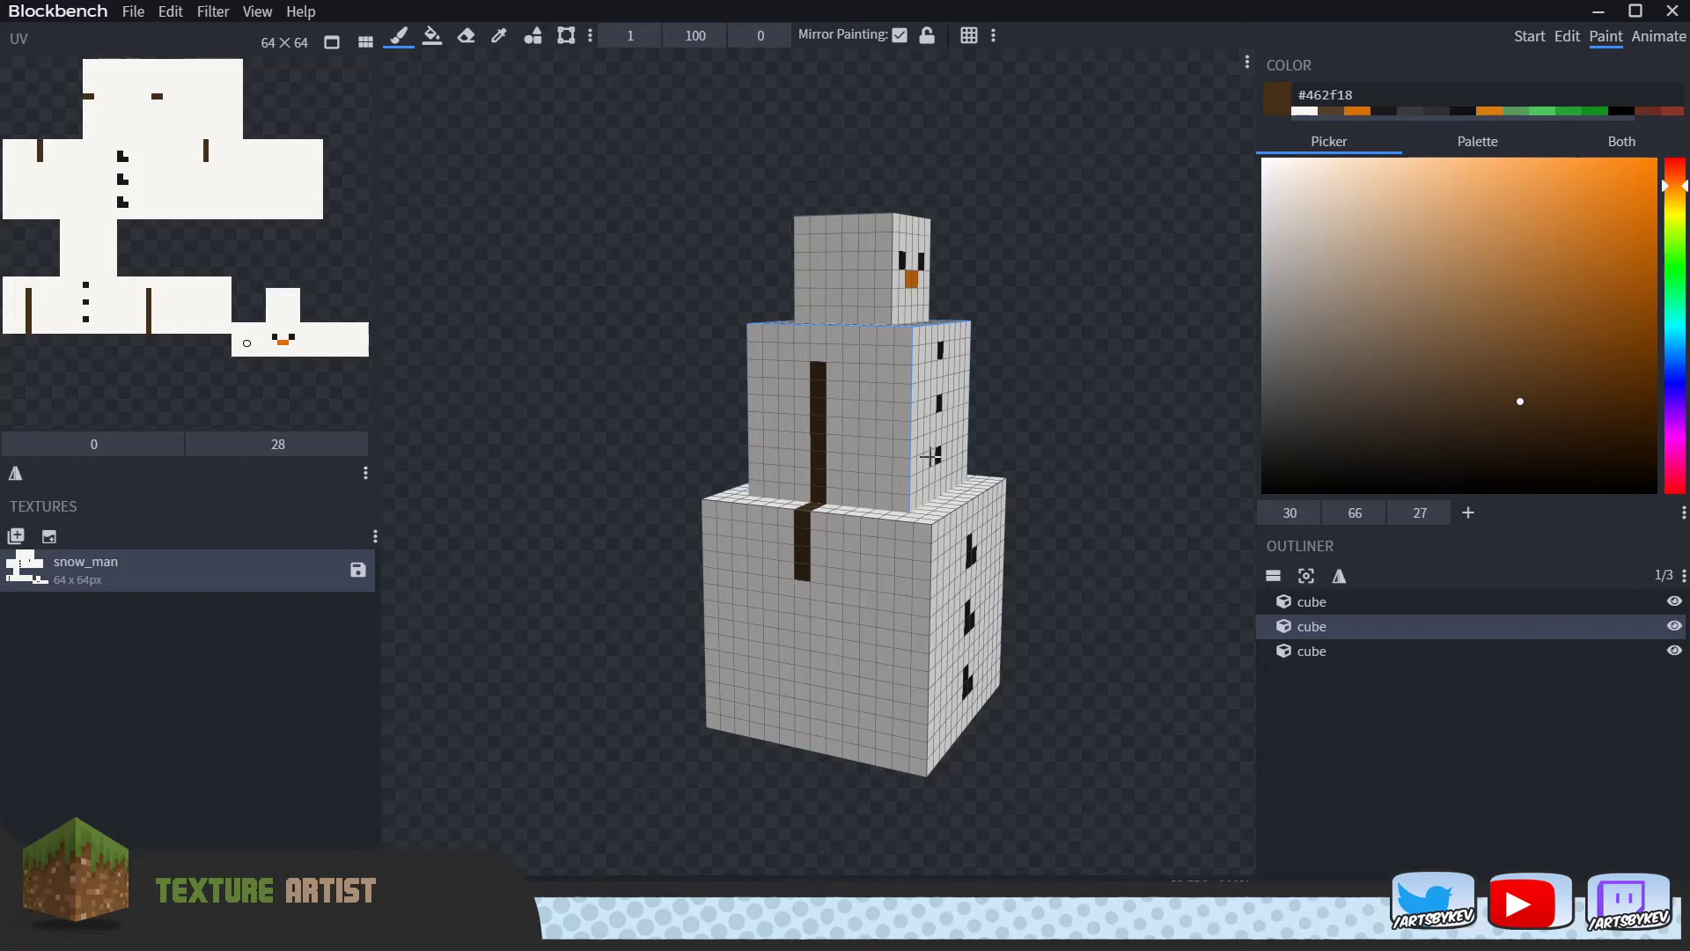
drag(1057, 414, 858, 633)
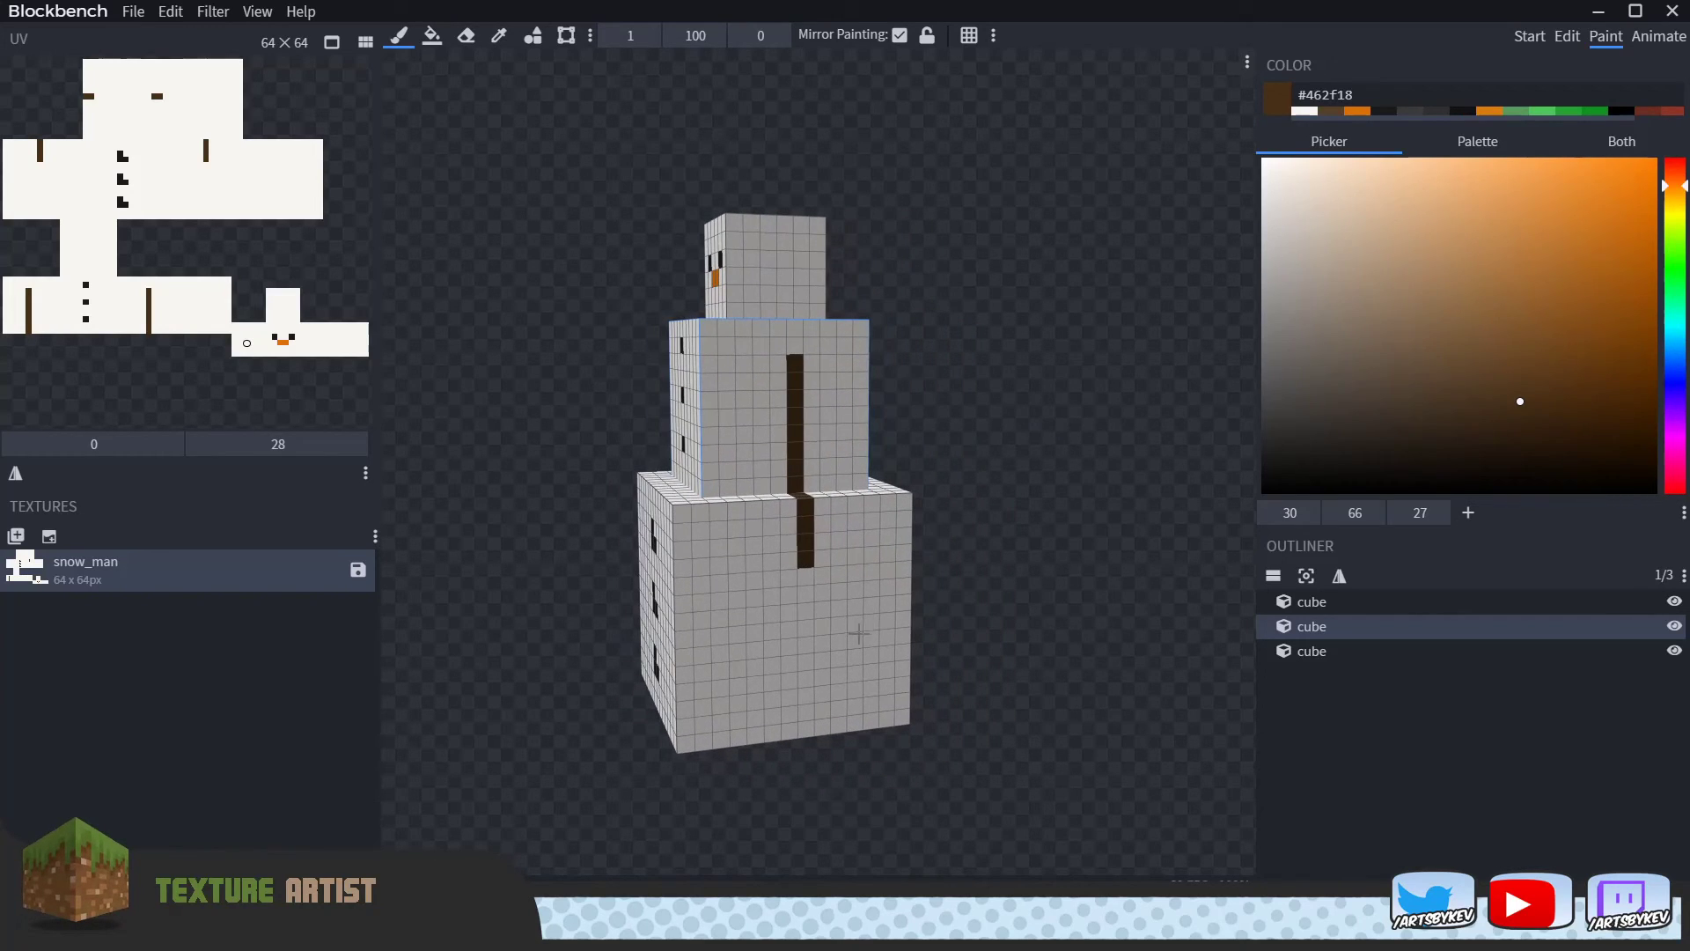
mouse_move(808, 583)
mouse_down()
mouse_move(803, 647)
mouse_move(794, 614)
mouse_move(753, 645)
mouse_move(797, 651)
mouse_move(833, 627)
mouse_move(839, 650)
mouse_move(805, 684)
mouse_up()
drag(977, 504, 558, 751)
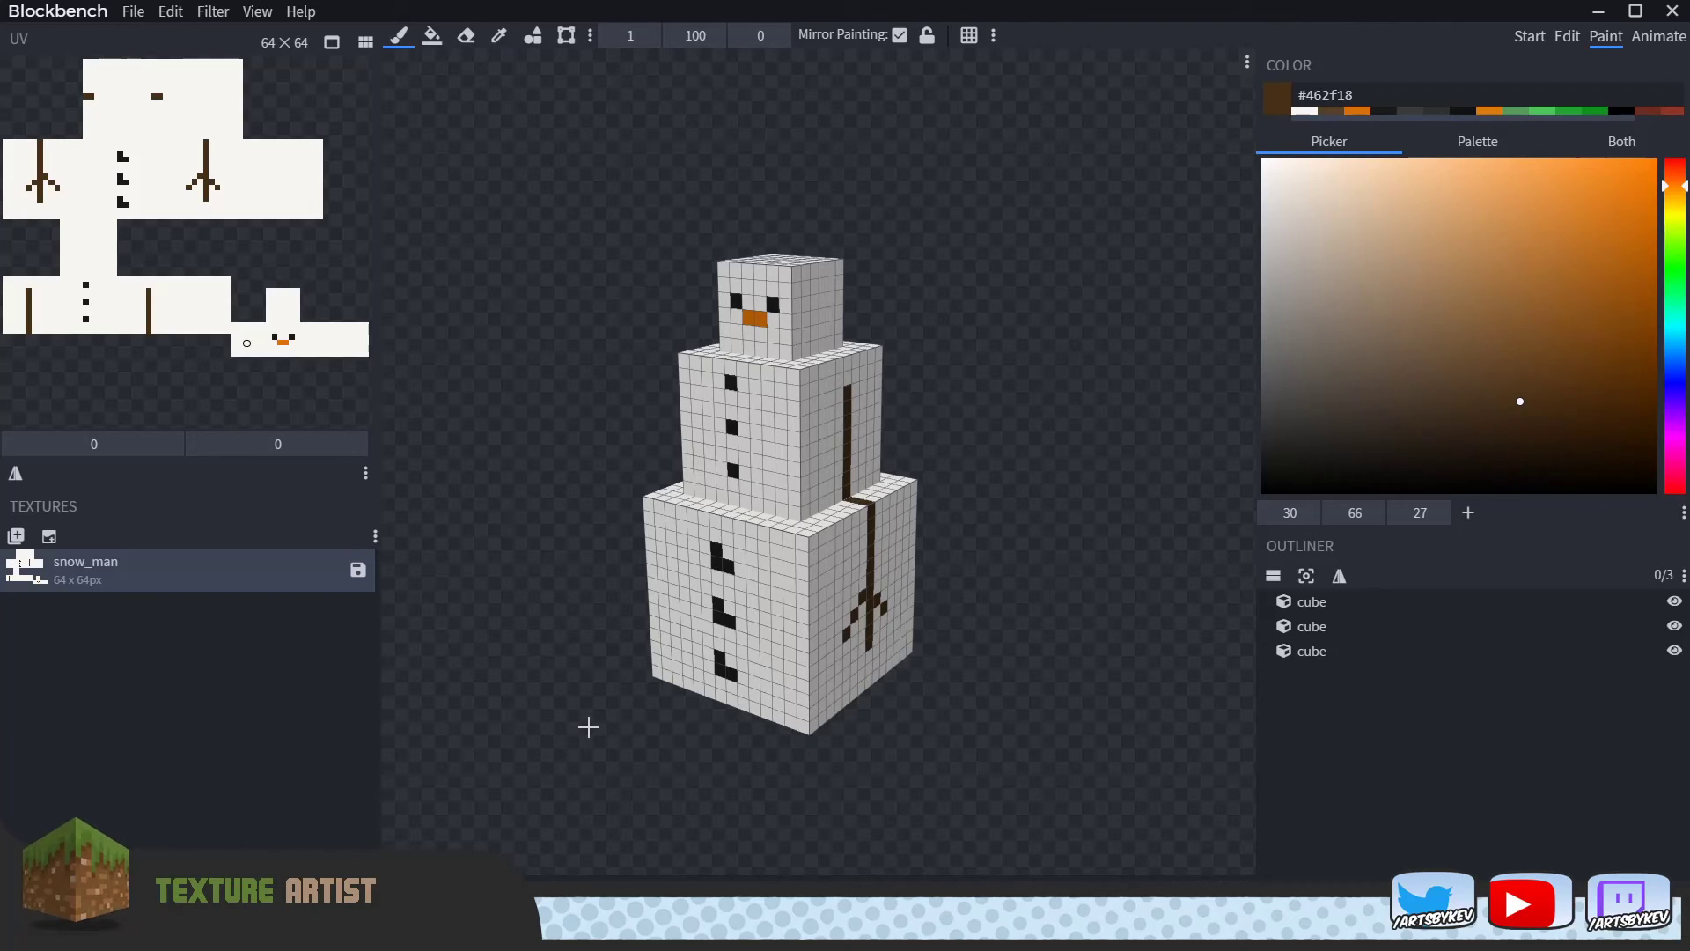